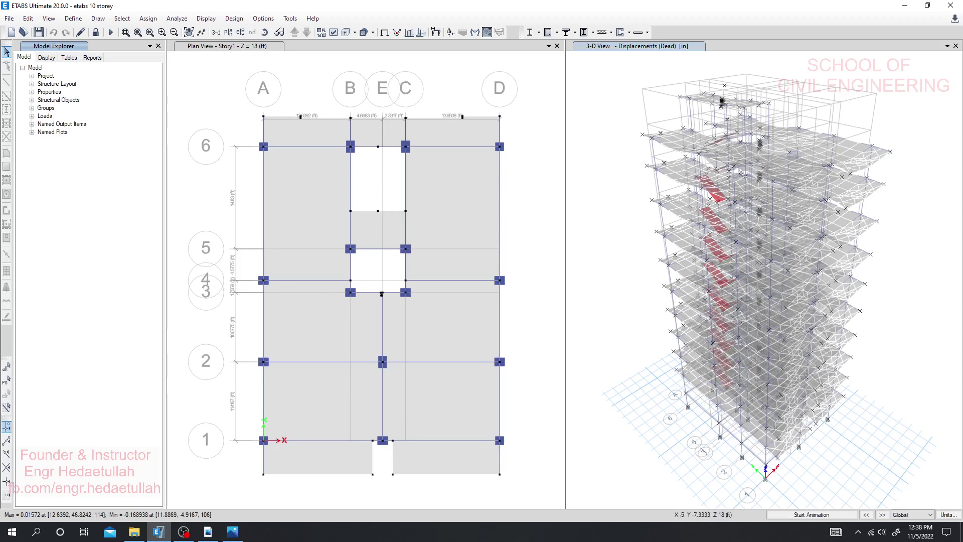
Step: Open the workbook "B1. P-Delta Check of a Building" from the "B. Building Check file" folder and maximize its window
click(232, 532)
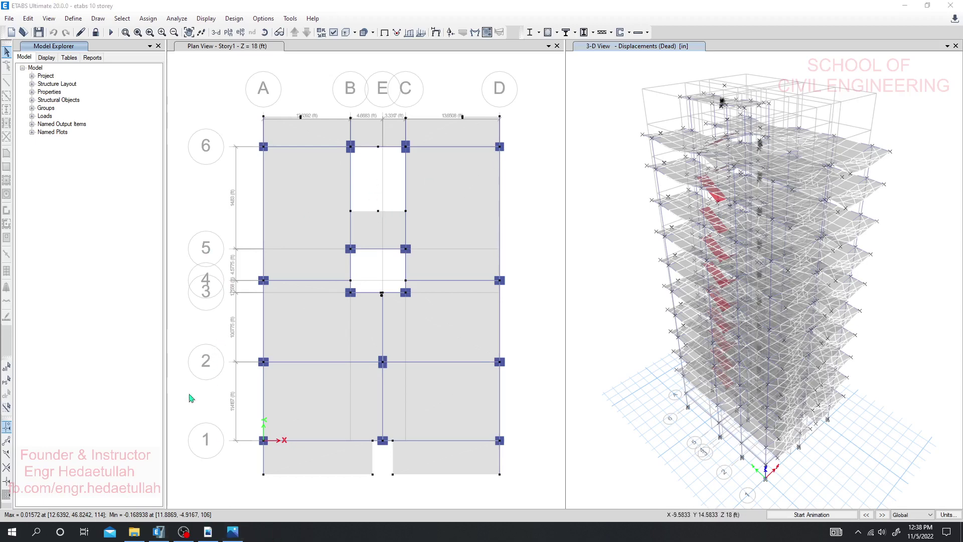
click(134, 532)
click(341, 83)
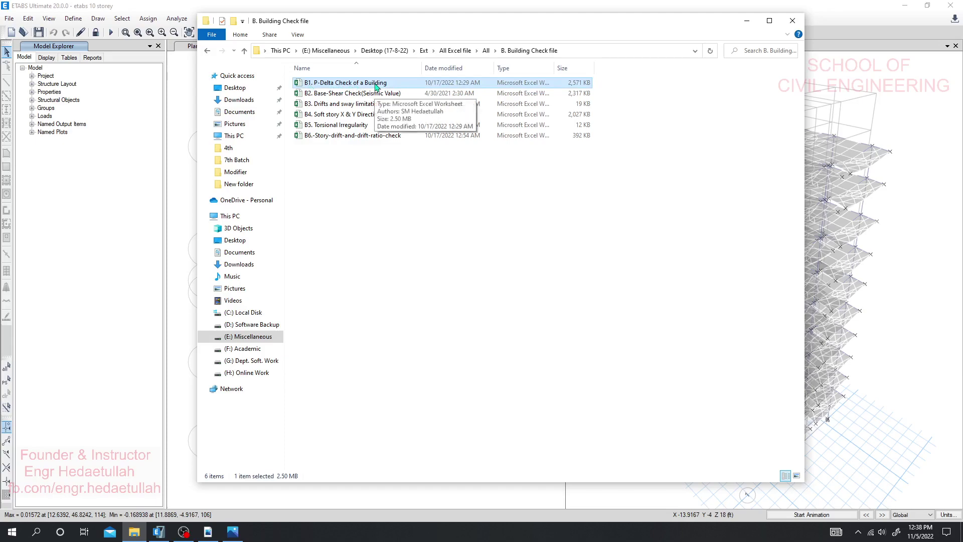
double_click(376, 84)
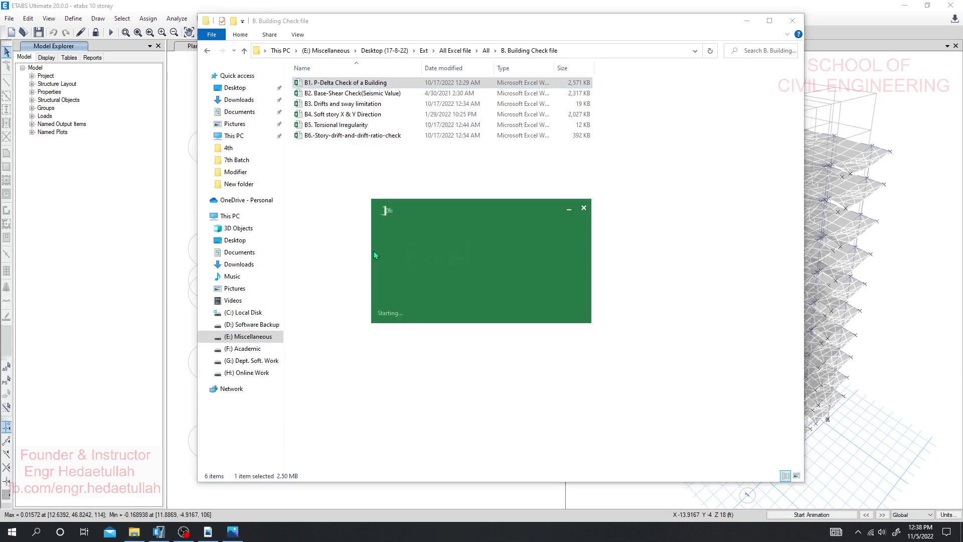
click(687, 125)
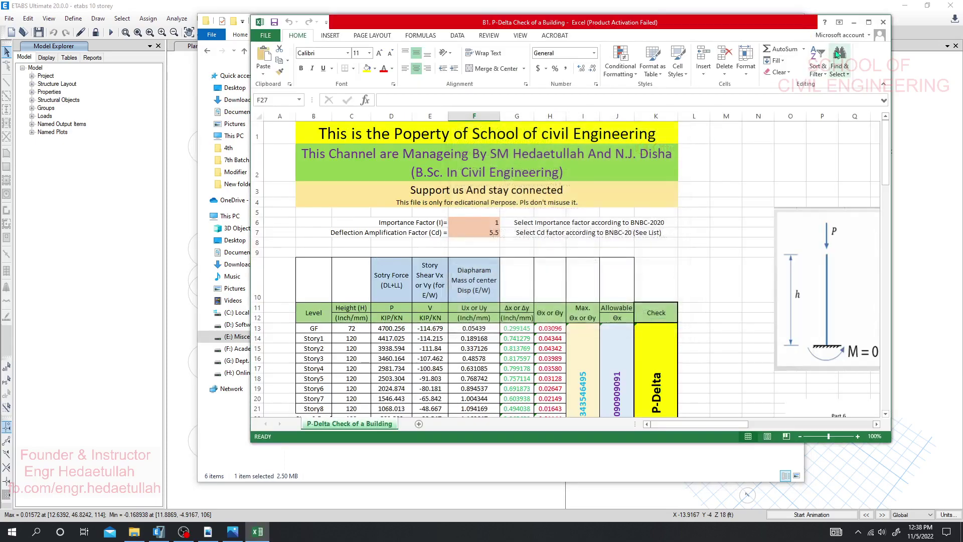
click(868, 22)
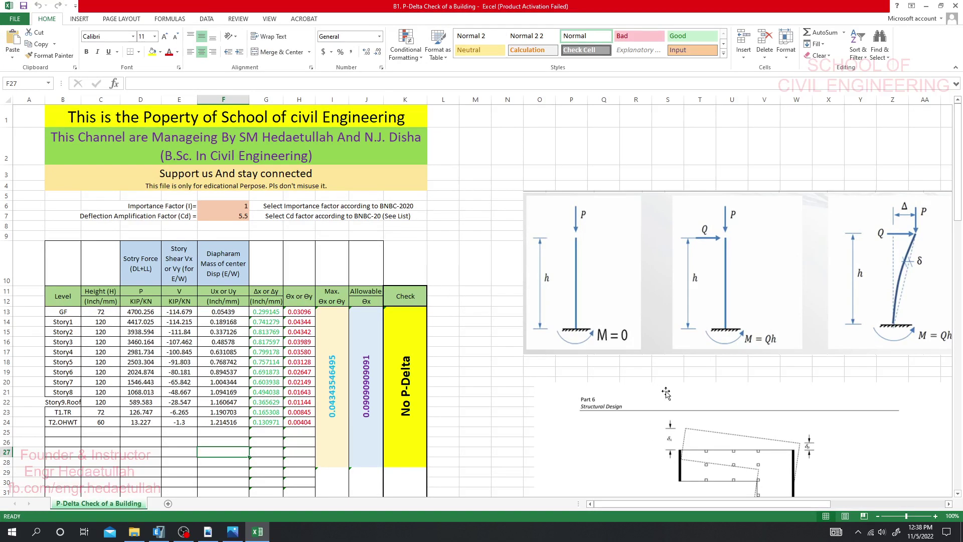
drag(619, 508, 642, 521)
click(320, 531)
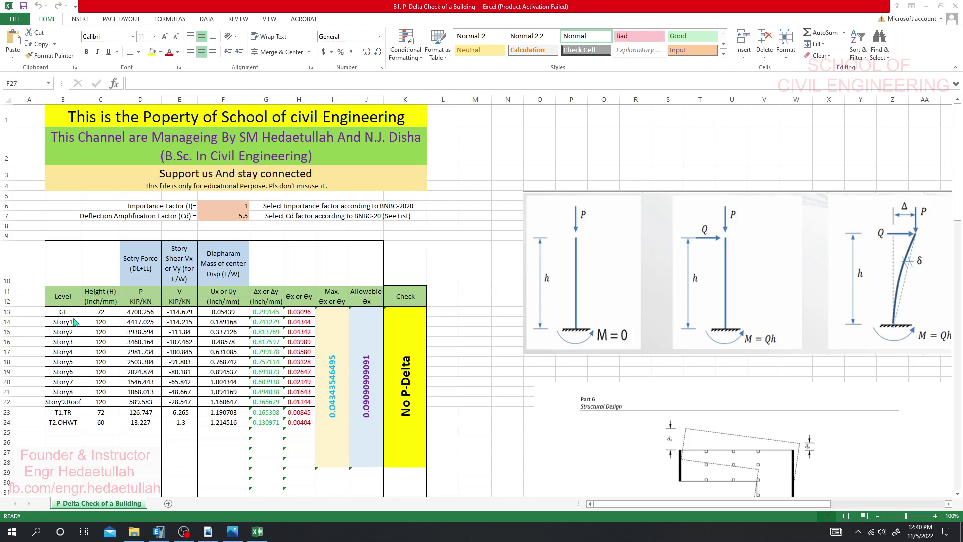
Step: Switch to ETABS, view the story list in the story and grid system data, and close it without changes
click(158, 532)
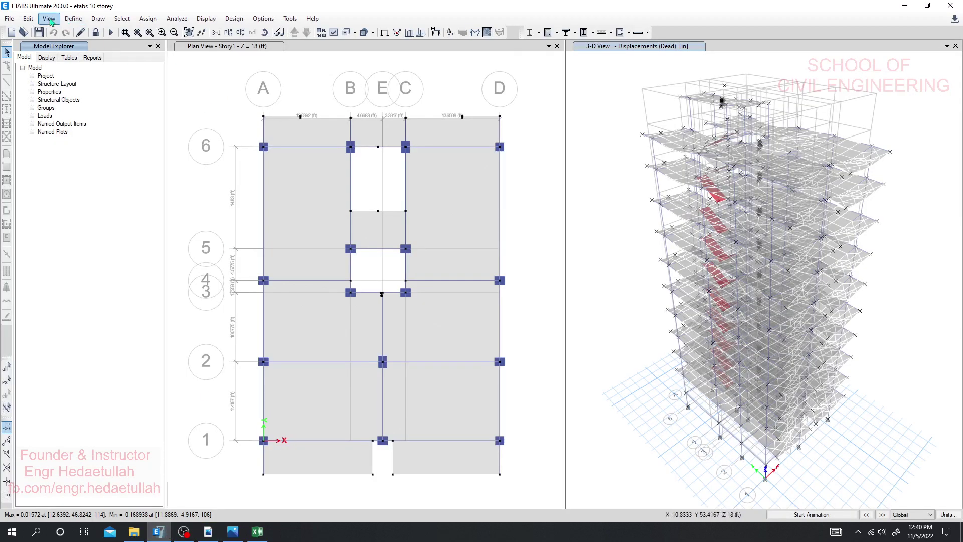
right_click(215, 79)
click(253, 84)
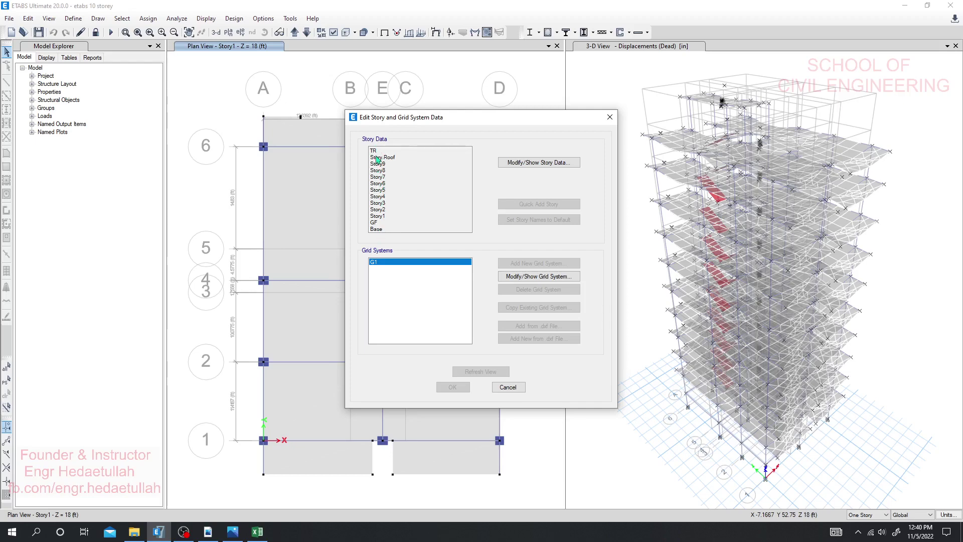
click(505, 387)
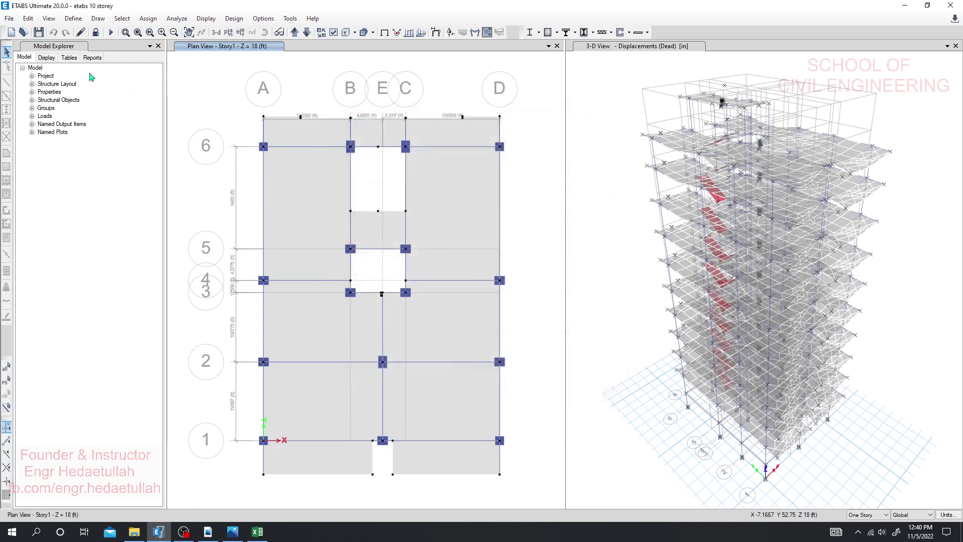
Step: Collapse the analysis results tables and look into the System Data group under the model definition tables
click(69, 59)
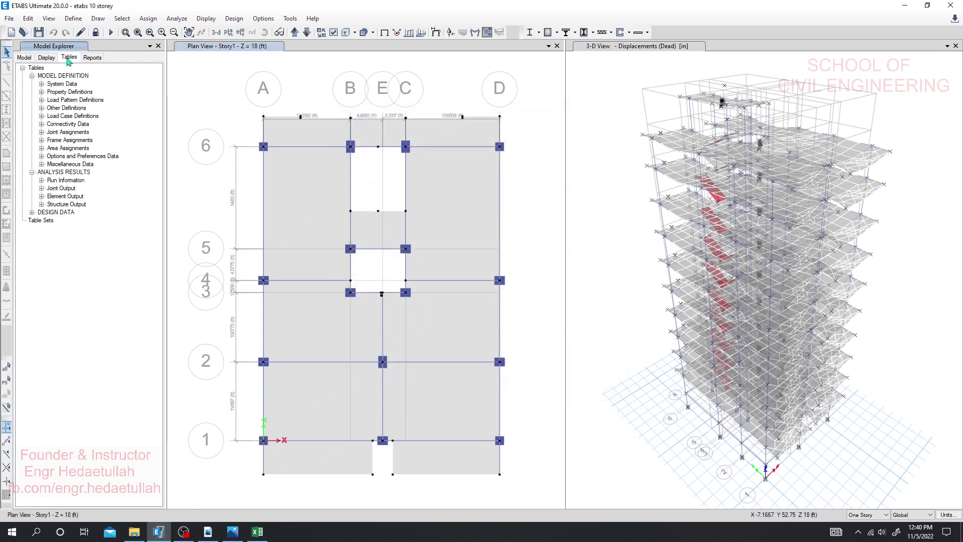
scroll(34, 82, down, 1)
click(32, 75)
click(31, 84)
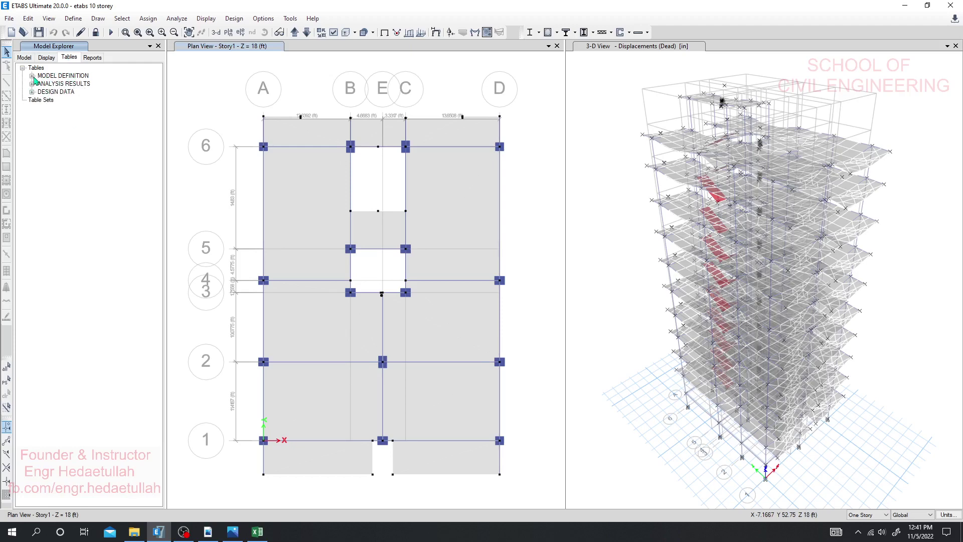
click(32, 76)
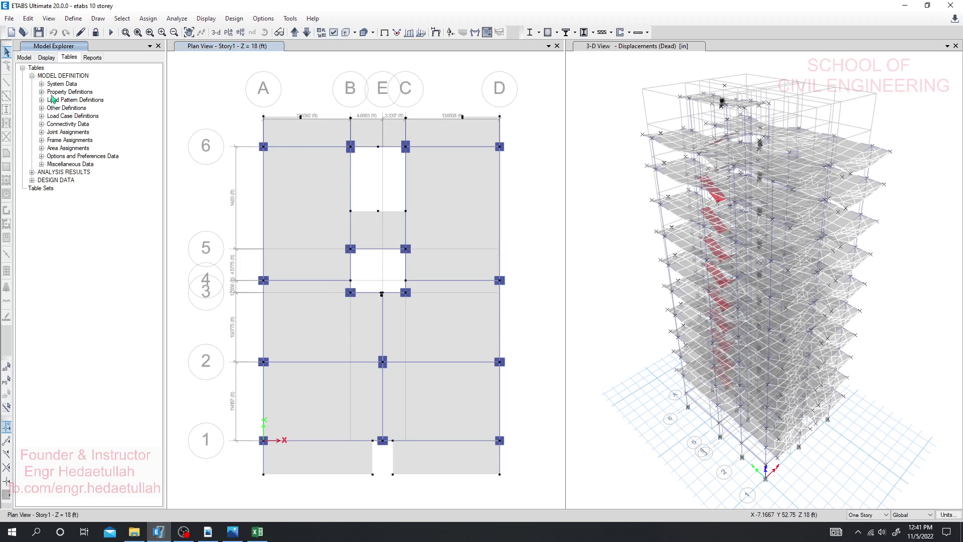
click(41, 84)
click(42, 84)
Step: Expand Structure Layout in the model tree and examine the order of its stories
click(27, 59)
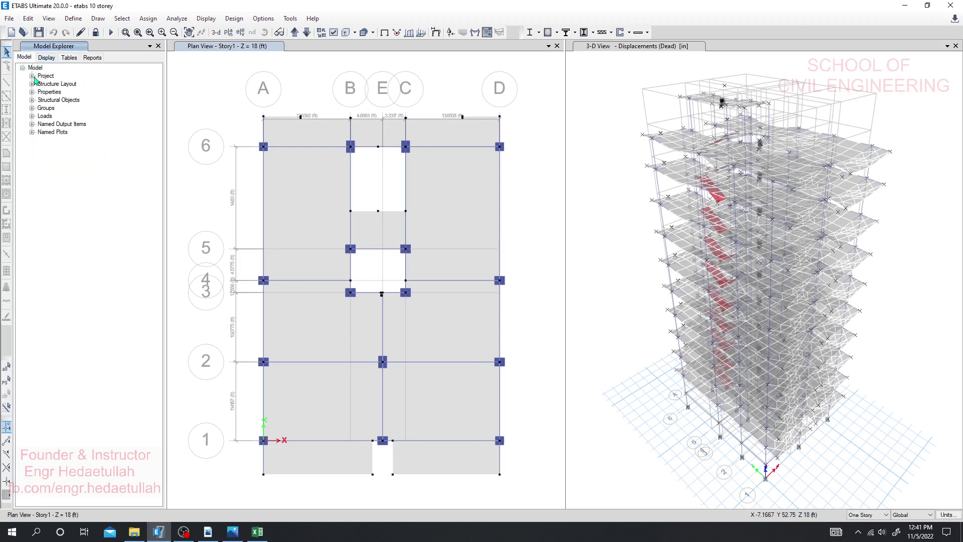
click(32, 76)
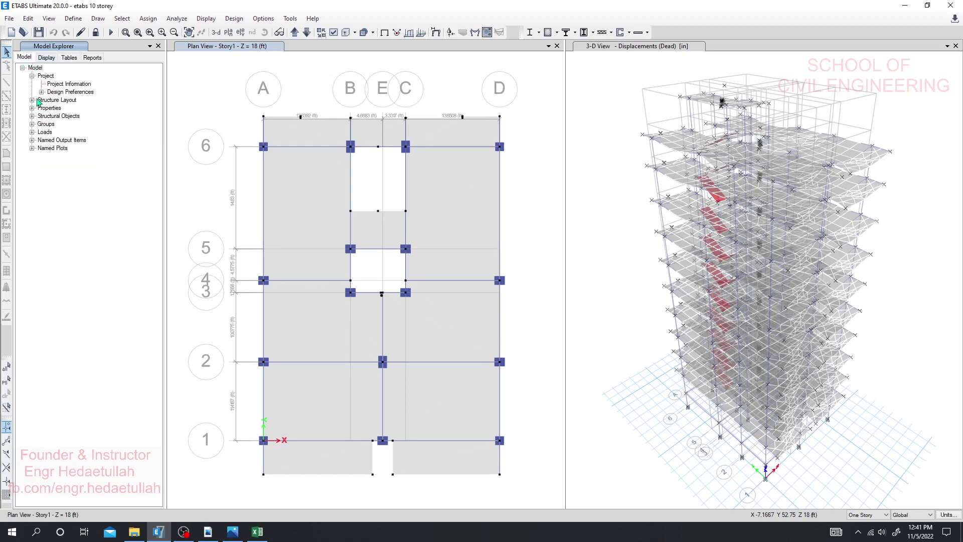
click(32, 100)
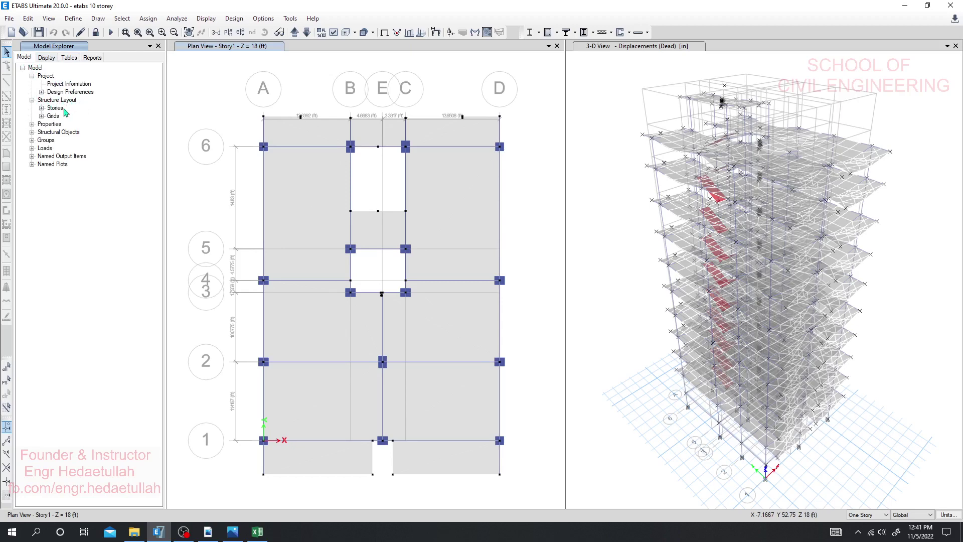
click(42, 109)
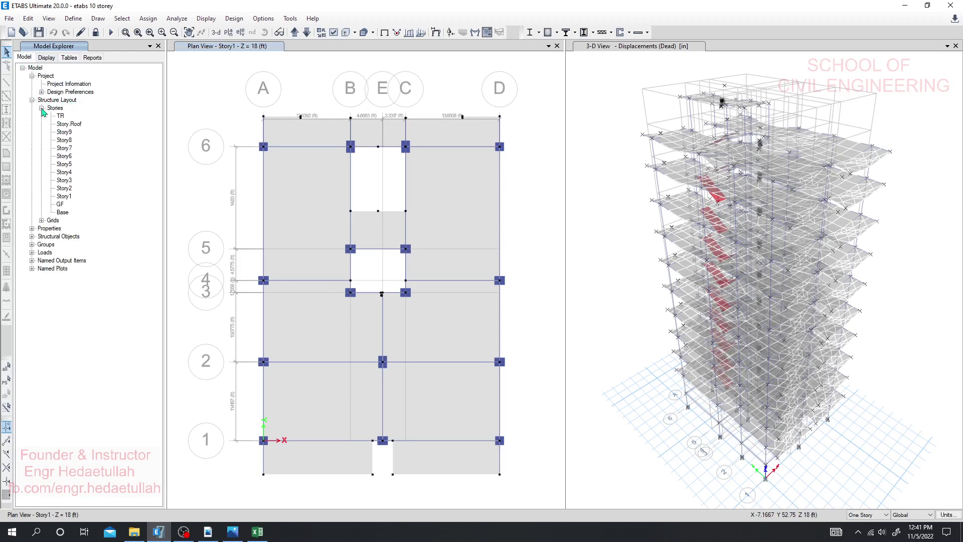
double_click(55, 108)
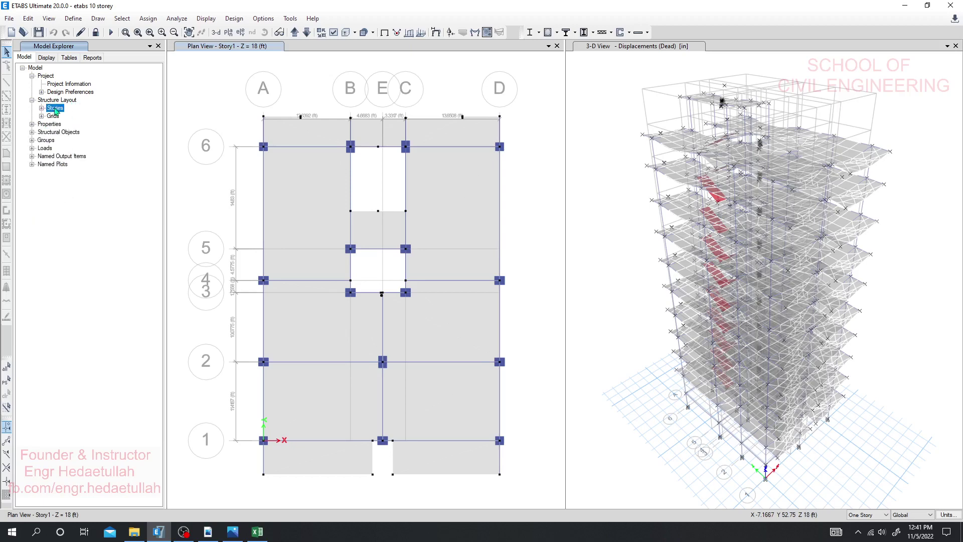
double_click(55, 109)
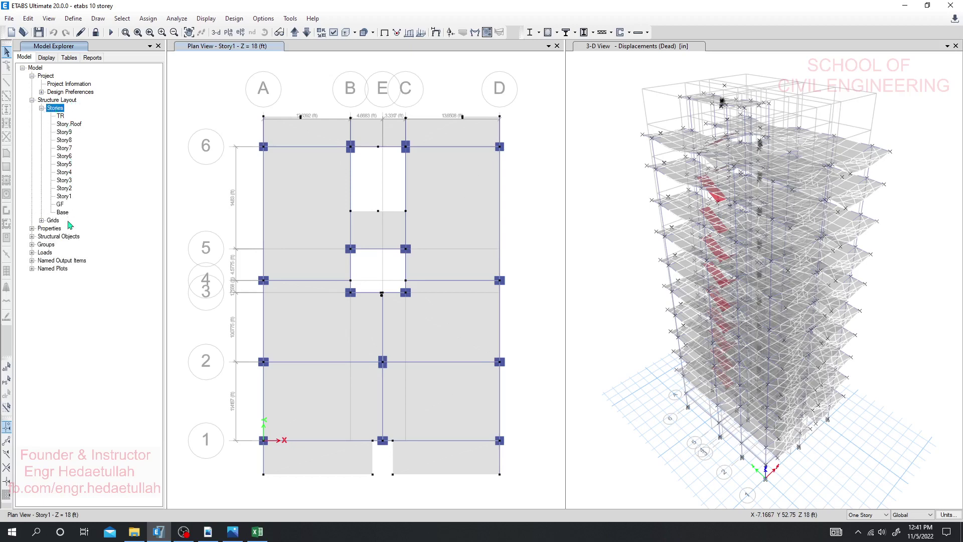
right_click(55, 109)
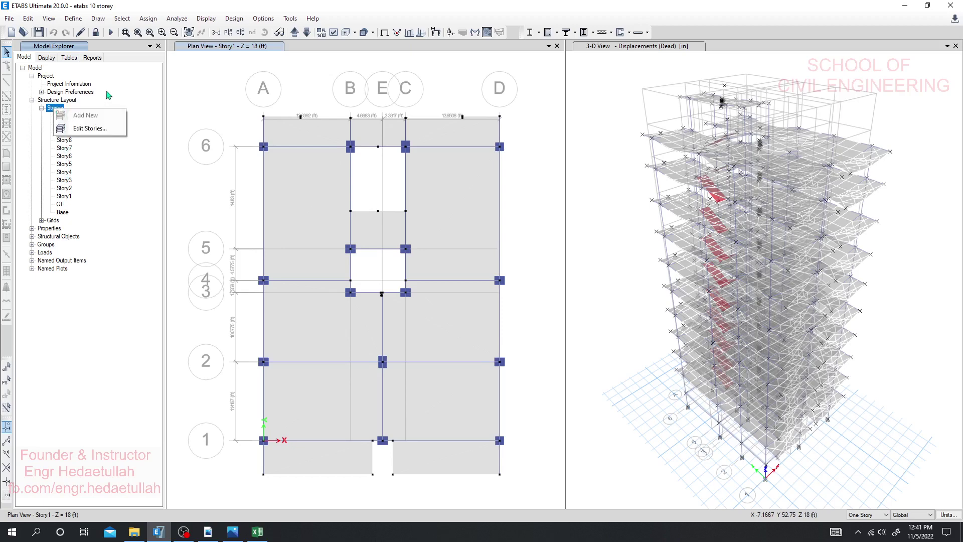
click(71, 93)
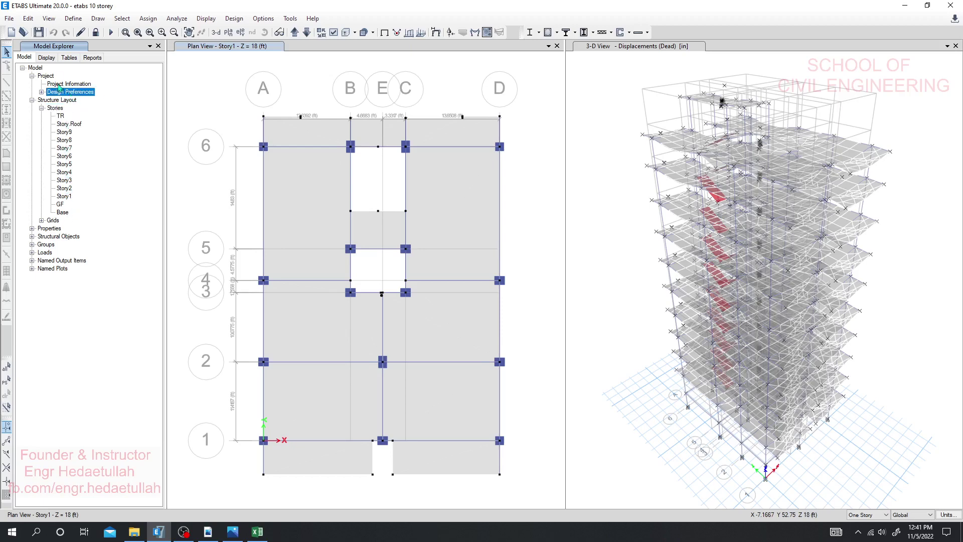
Step: Open the Story Definitions table from the Towers, Stories and Grids group of the system data tables
click(46, 58)
click(70, 57)
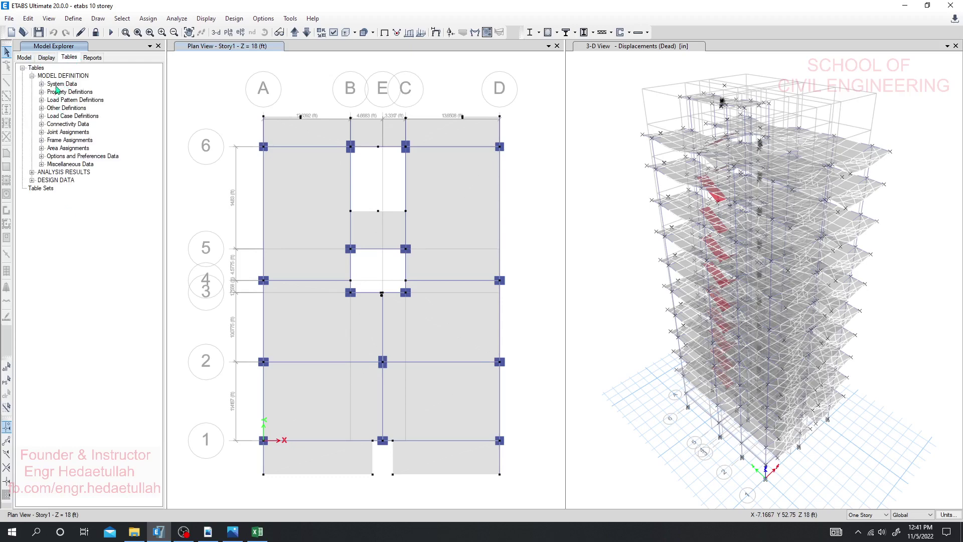
click(42, 84)
click(52, 92)
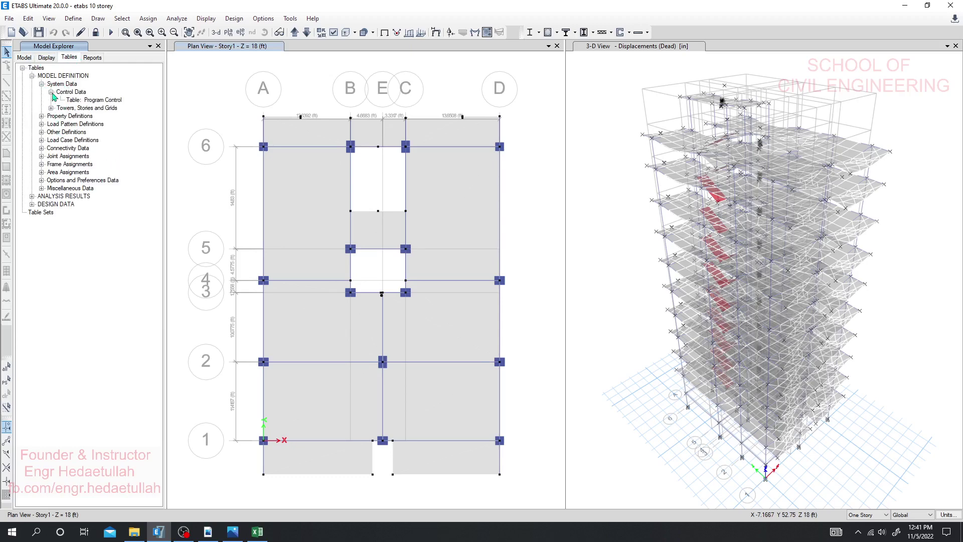
click(51, 109)
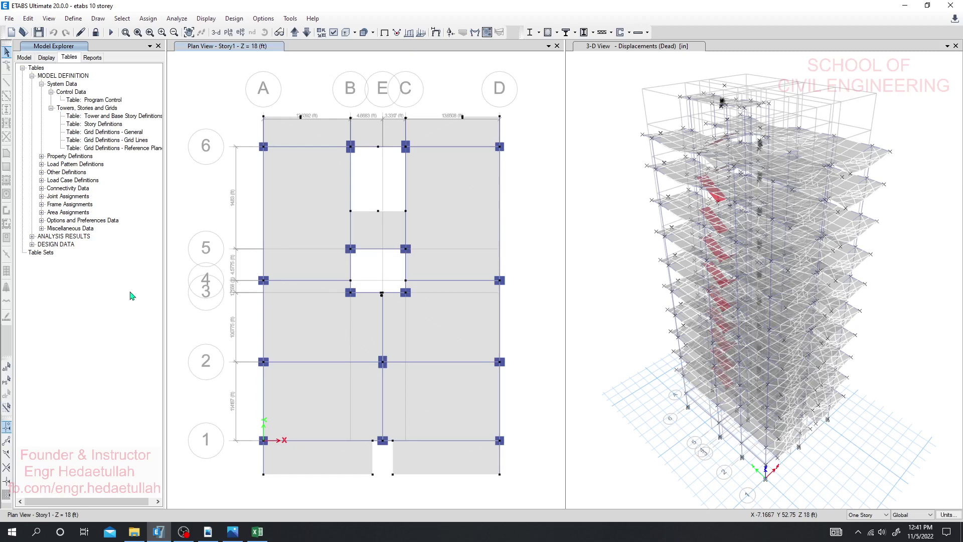
click(103, 125)
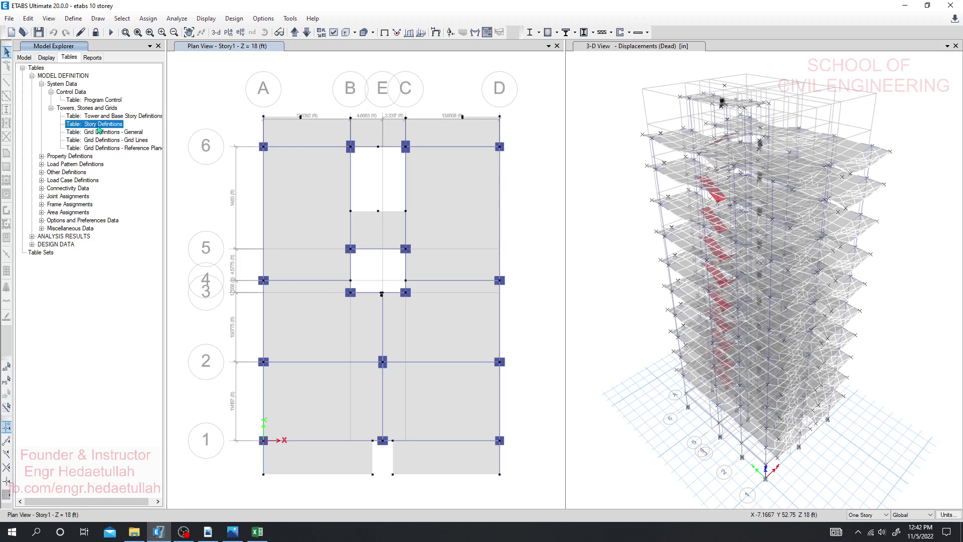
right_click(99, 129)
click(122, 132)
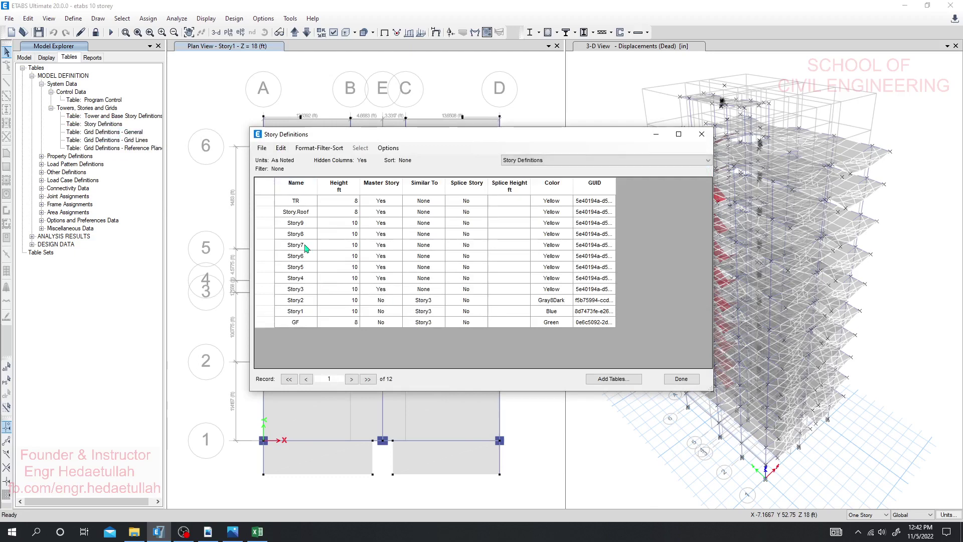
Step: Sort the Story Definitions table ascending by name, check the order of the story names, and close the table
click(299, 322)
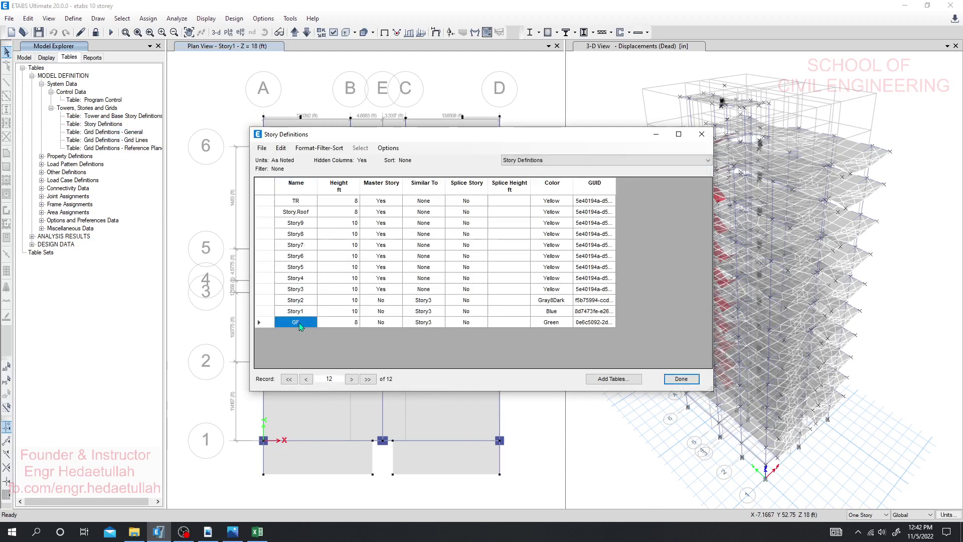
click(296, 183)
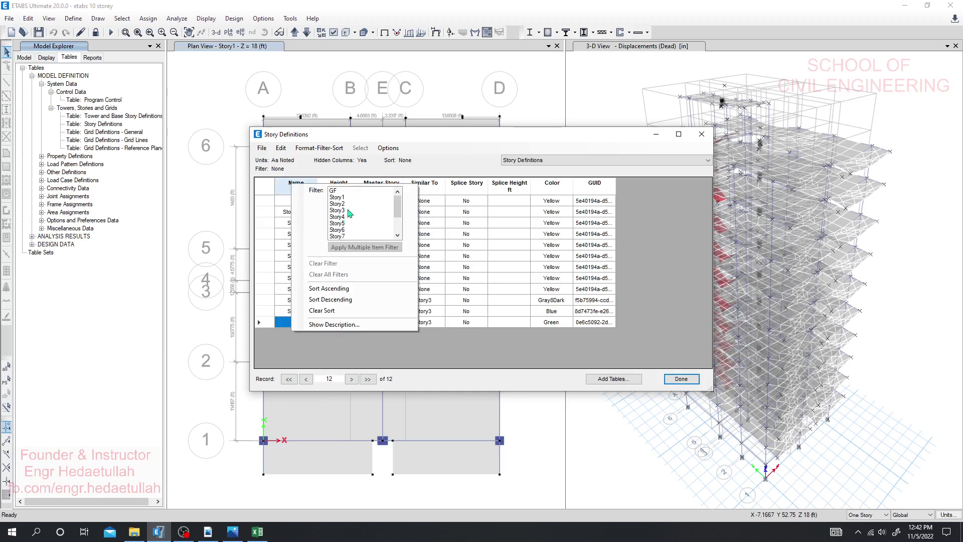
scroll(350, 214, down, 2)
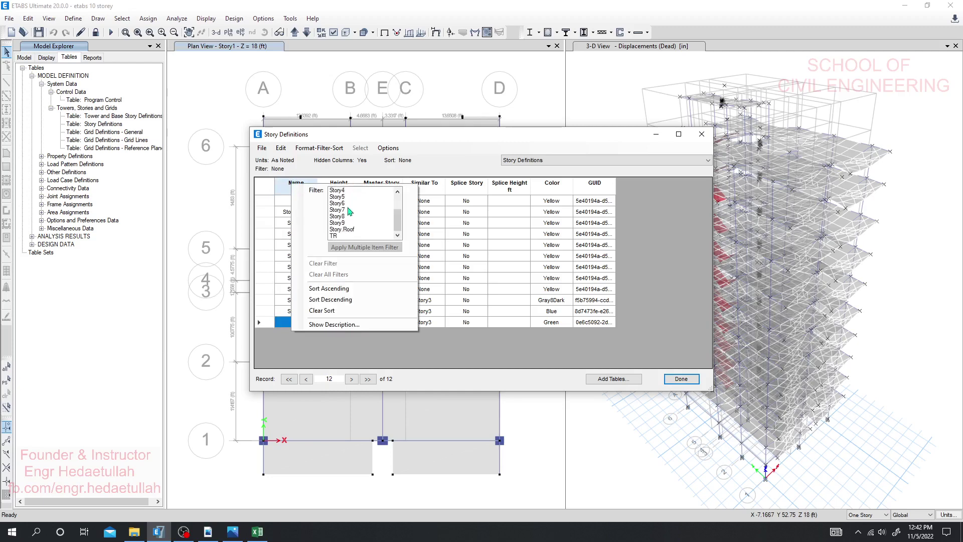
click(337, 289)
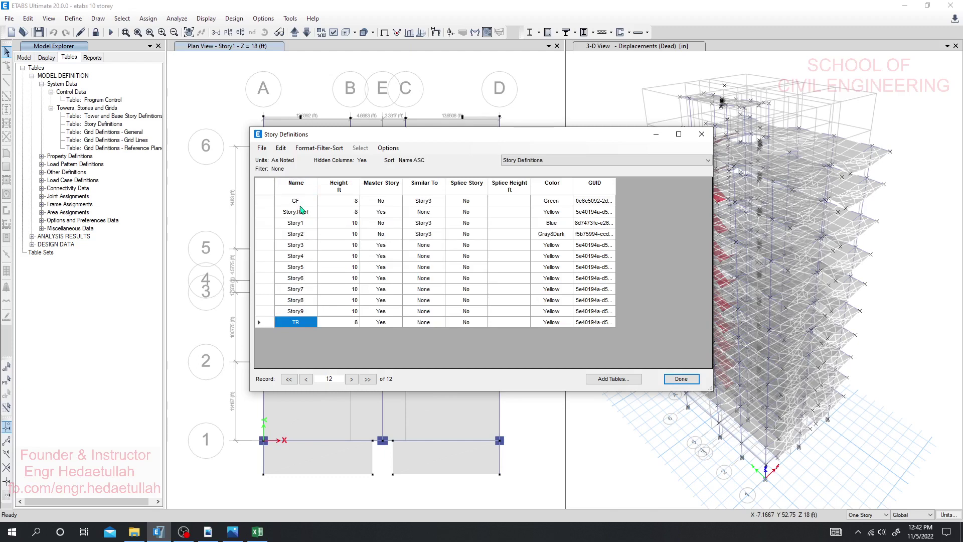
drag(301, 200, 296, 335)
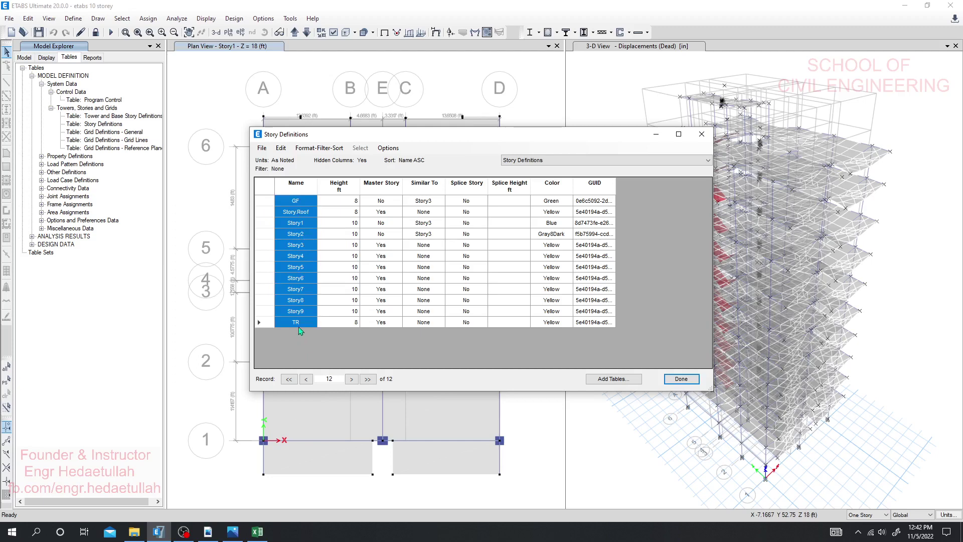
click(301, 227)
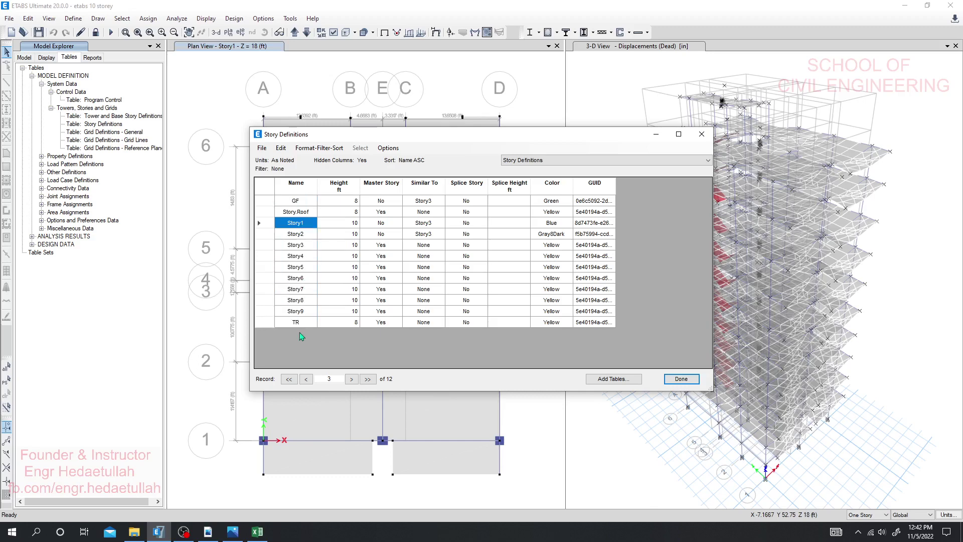
click(297, 213)
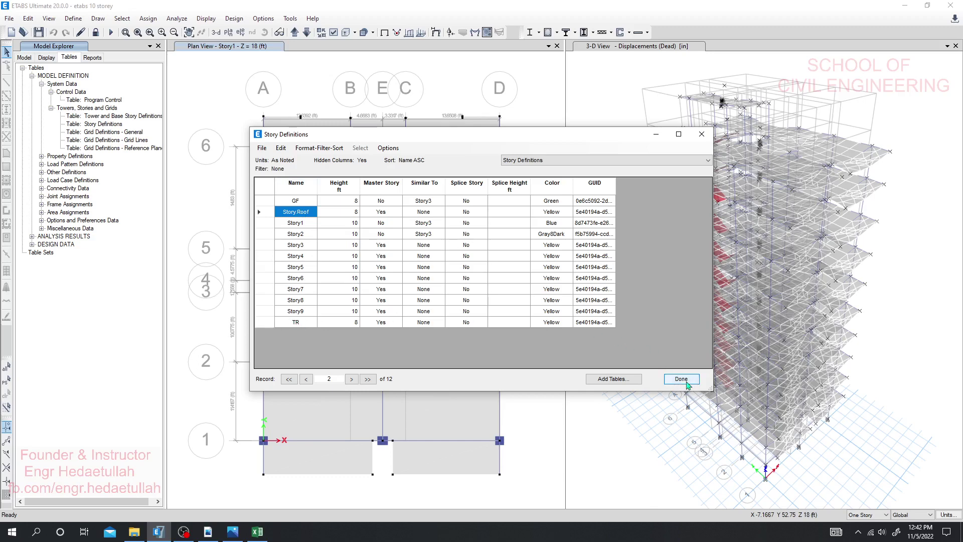
click(702, 134)
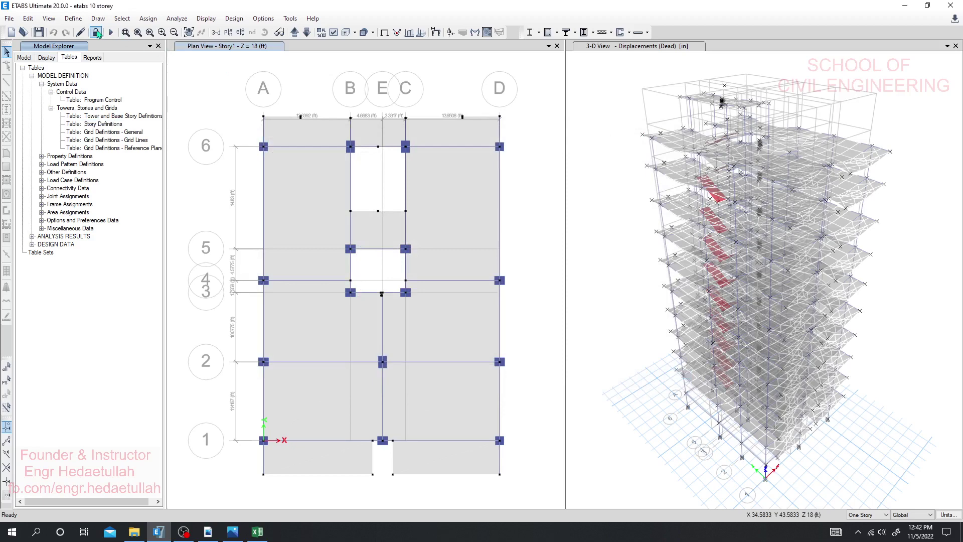
Step: Unlock the analysed model and open its story data for editing from the story and grid system settings
click(97, 33)
click(498, 305)
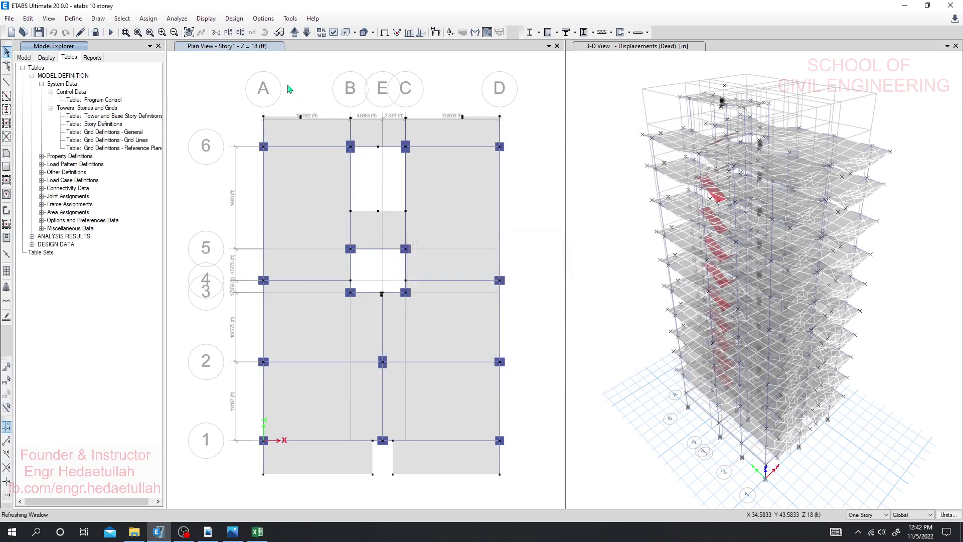
right_click(289, 85)
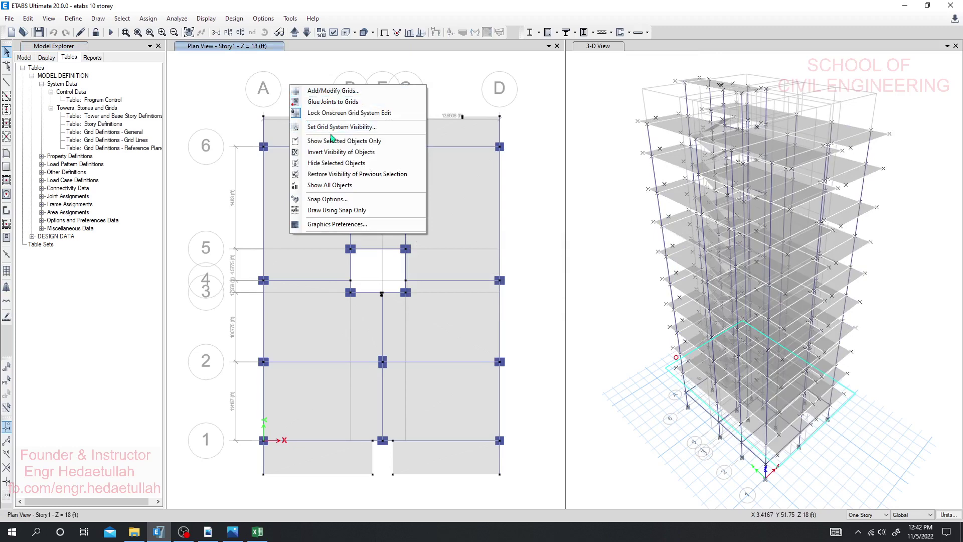
click(327, 93)
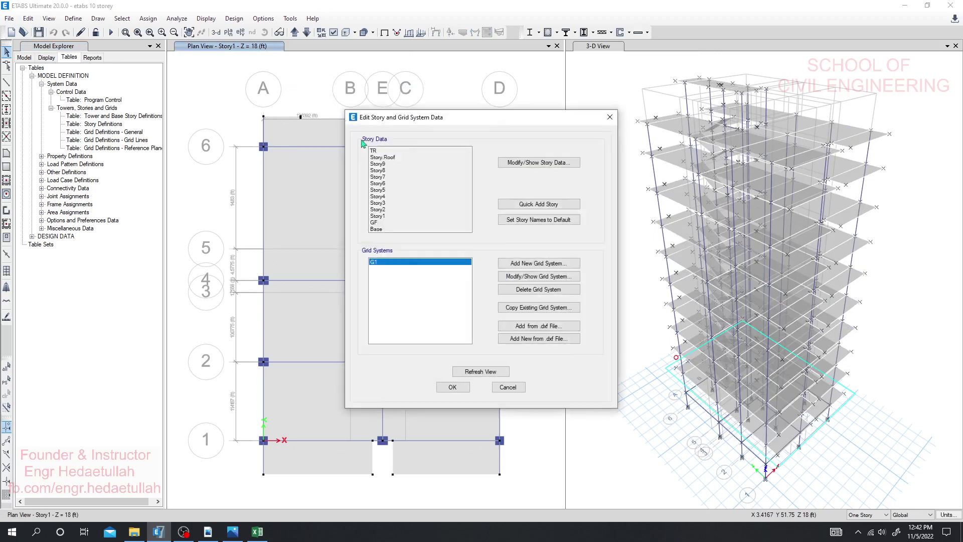
click(546, 168)
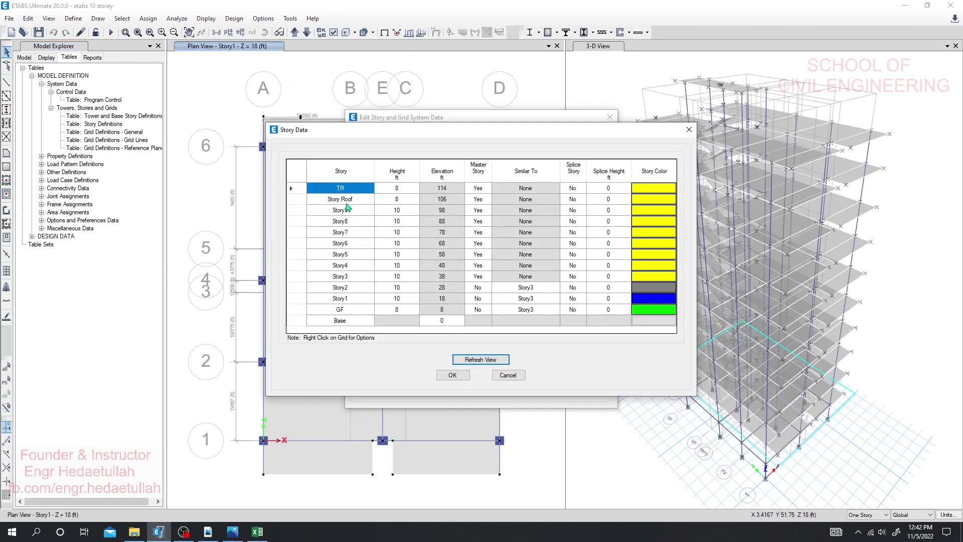
Step: Rename the roof story as Story10.Roof, refresh the view and accept the story and grid system changes
click(325, 199)
click(325, 199)
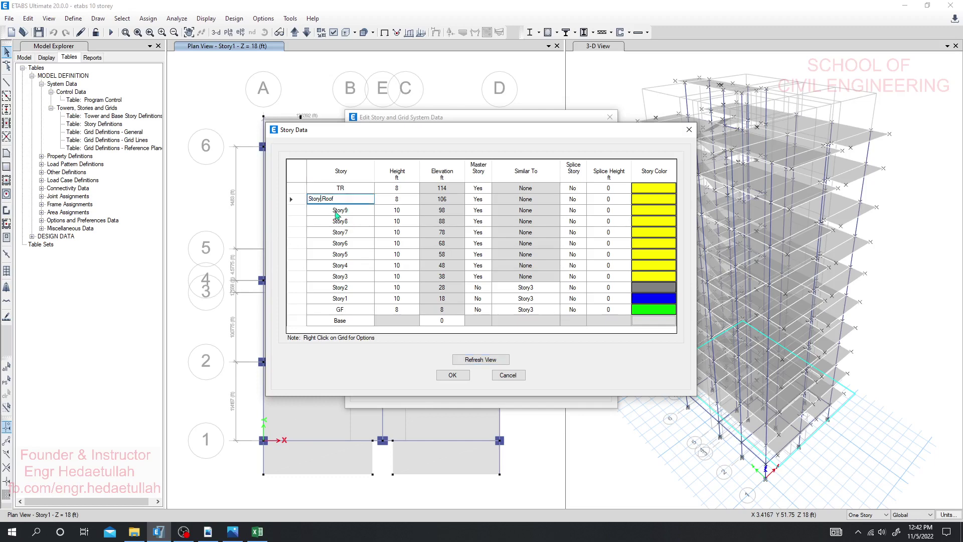
text(10)
text(.)
click(351, 234)
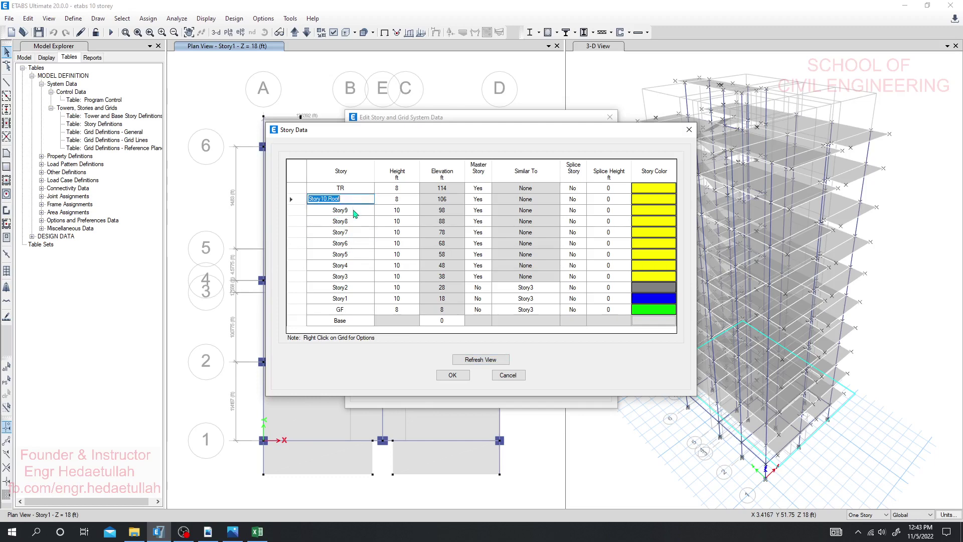
click(354, 210)
click(479, 361)
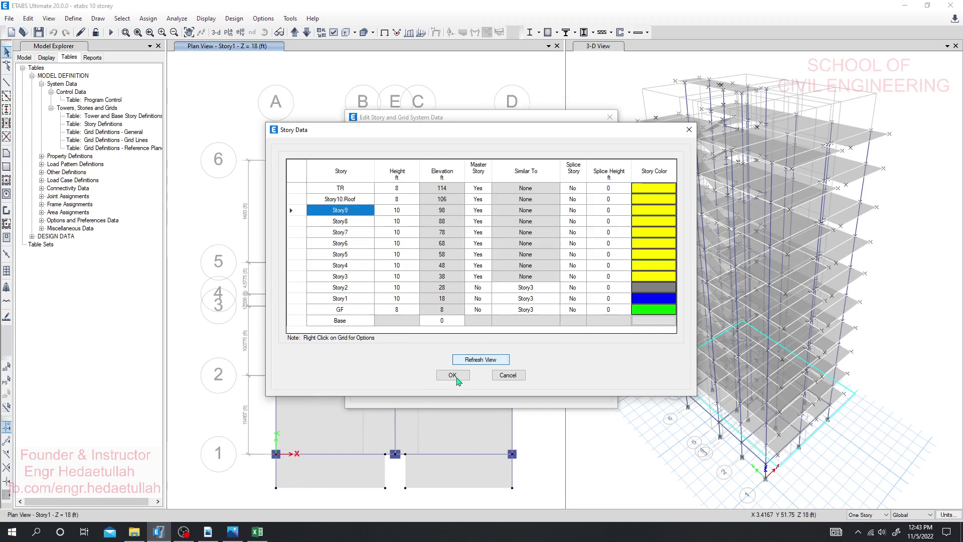
click(456, 377)
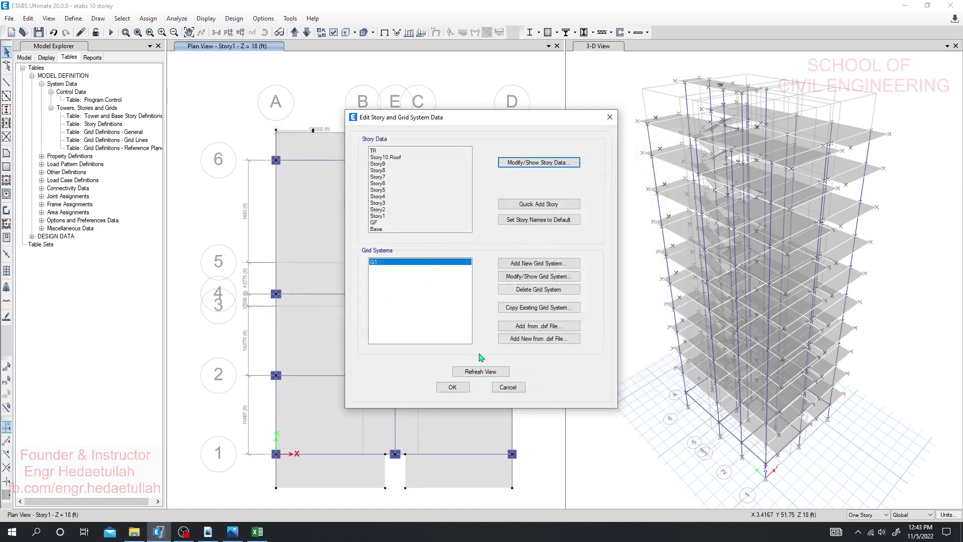
click(481, 371)
click(453, 388)
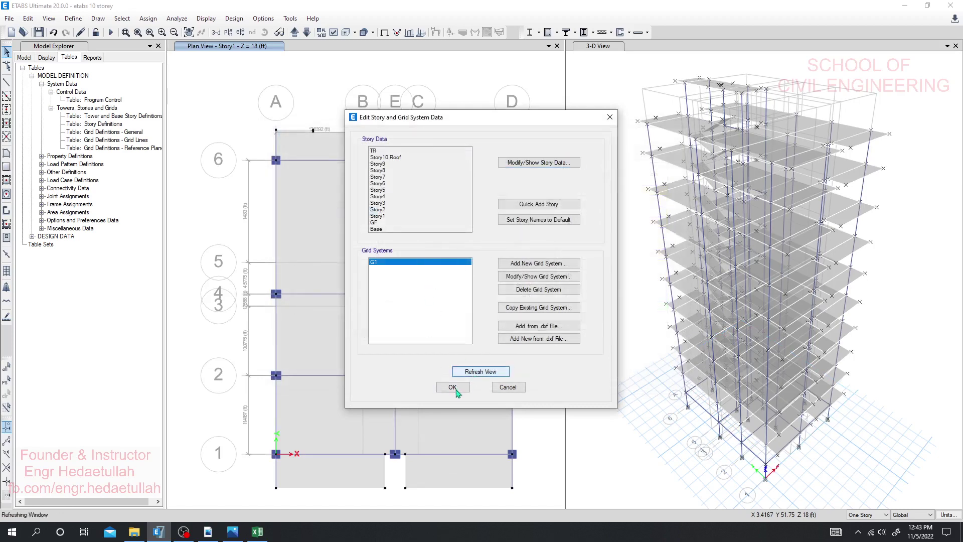
Step: Rerun the analysis of the model, acknowledging the rigid diaphragm warning
click(111, 32)
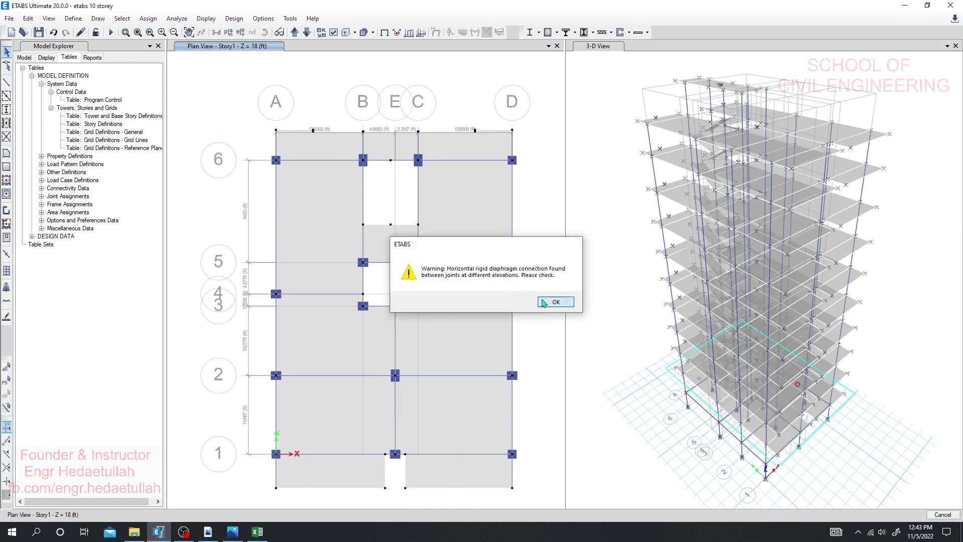
click(552, 302)
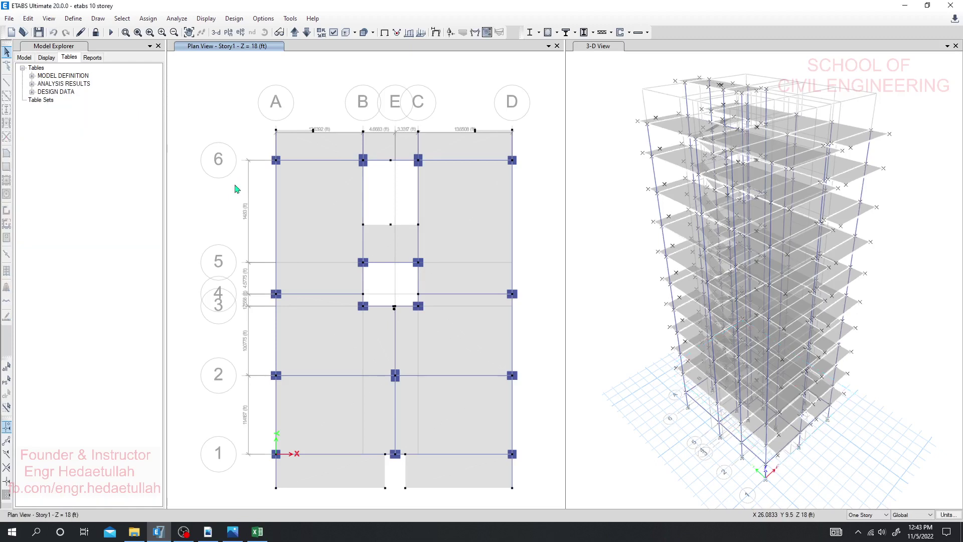
click(295, 31)
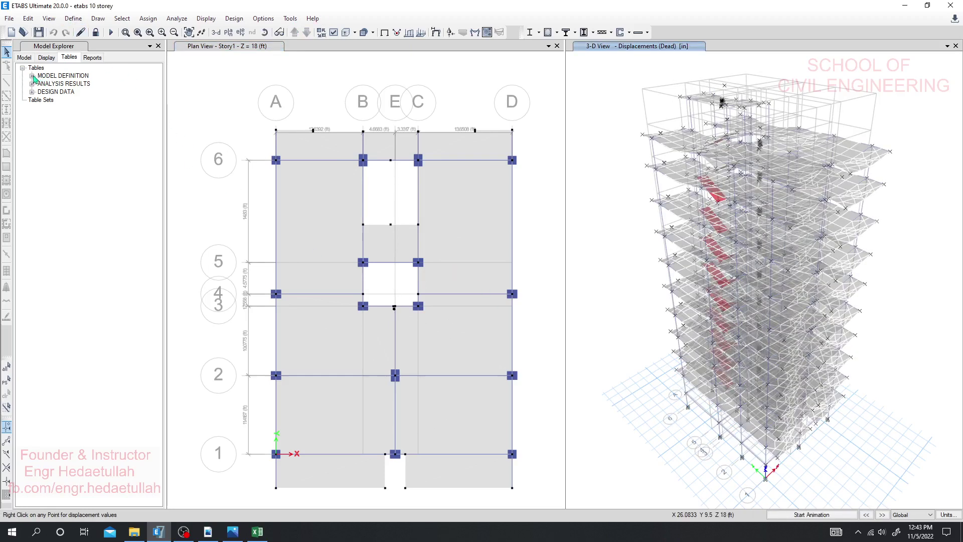
Step: View the Tower and Base Story Definitions table from the system data of the model definition tables, and close it
click(32, 76)
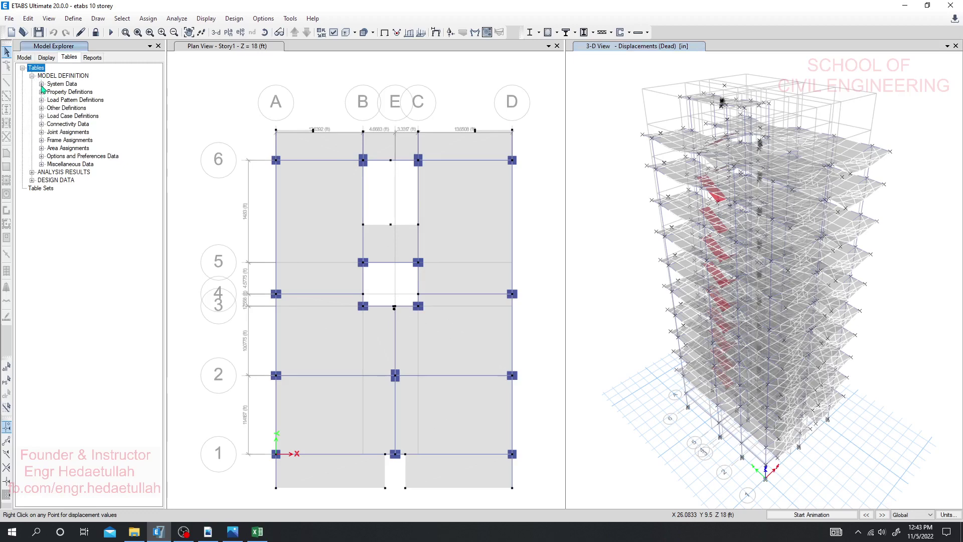
click(42, 85)
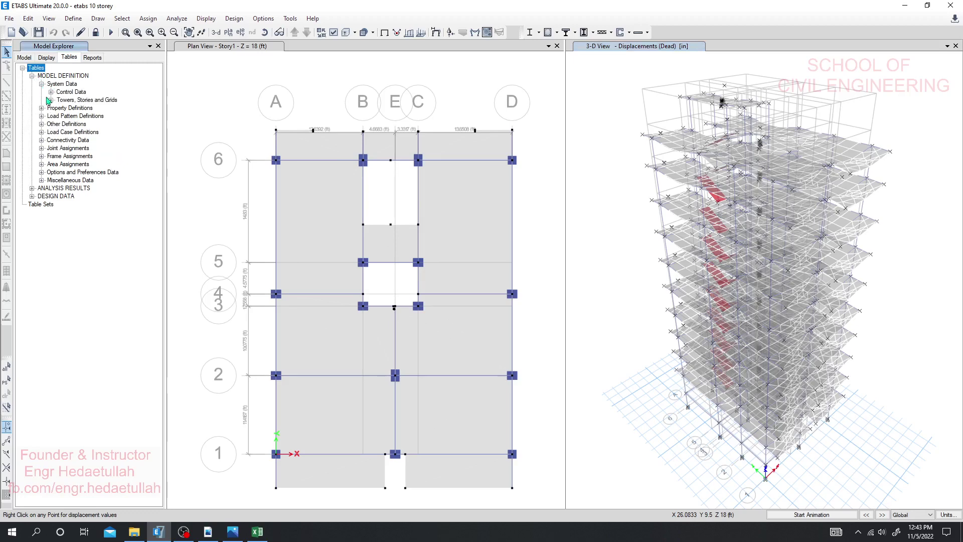
click(51, 101)
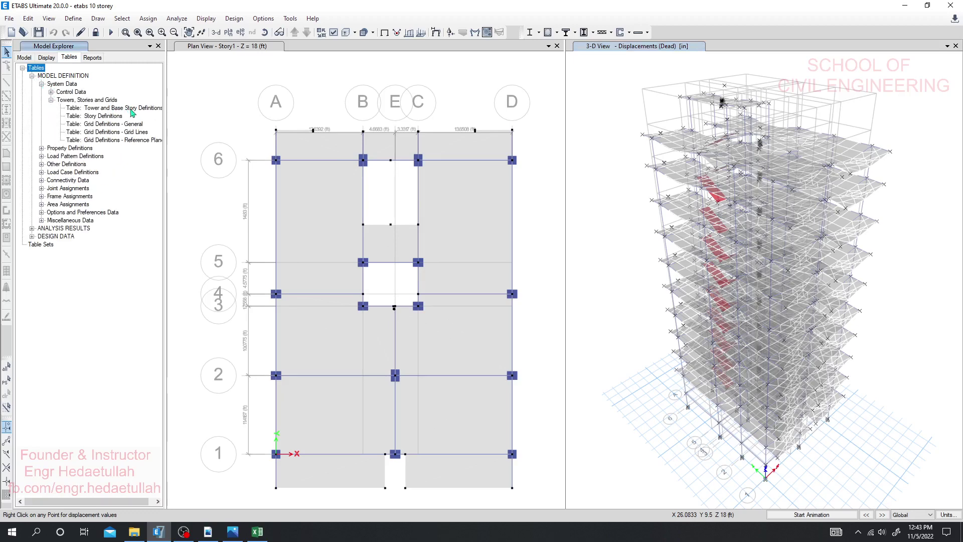
click(51, 93)
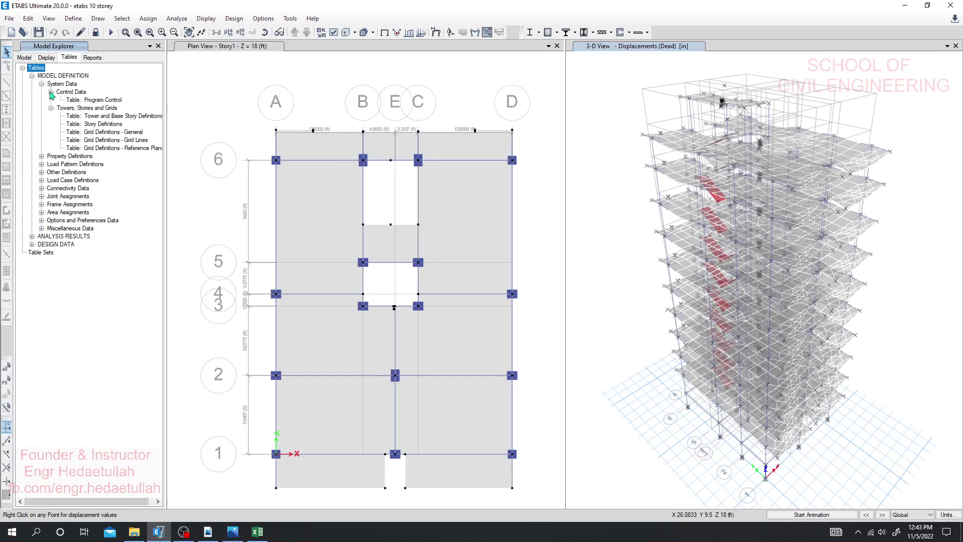
click(124, 117)
right_click(124, 117)
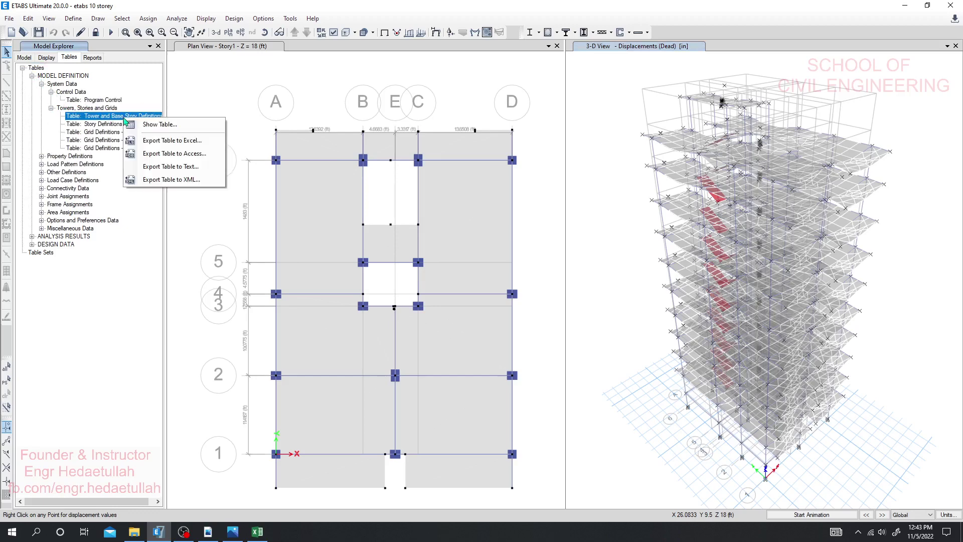
click(159, 126)
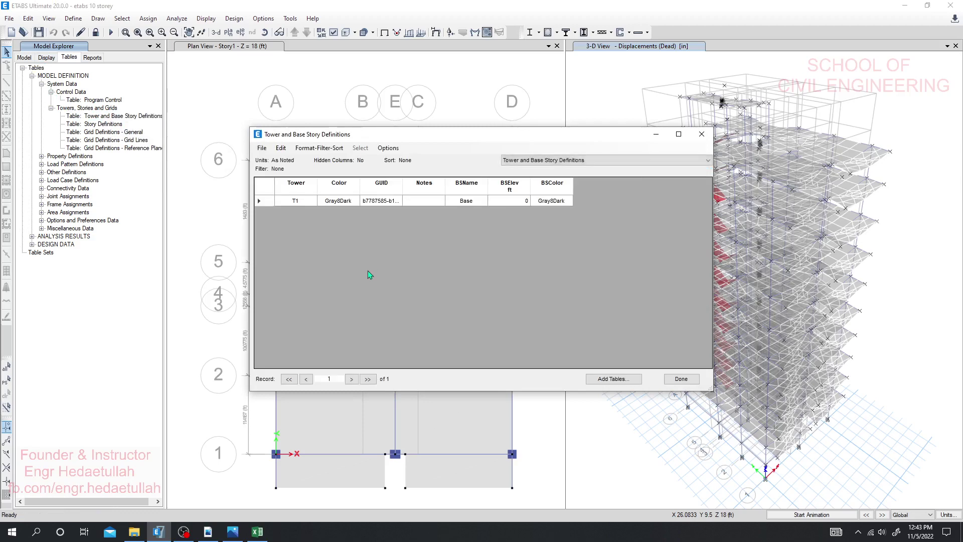
click(702, 134)
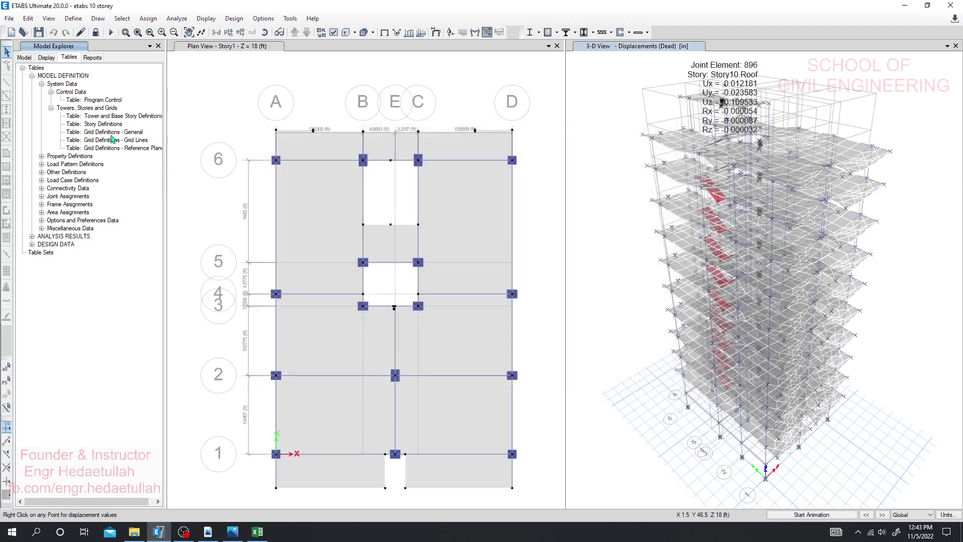
Step: Look through the system data and property definition groups, view the Grid Definitions - General table and close it
click(41, 84)
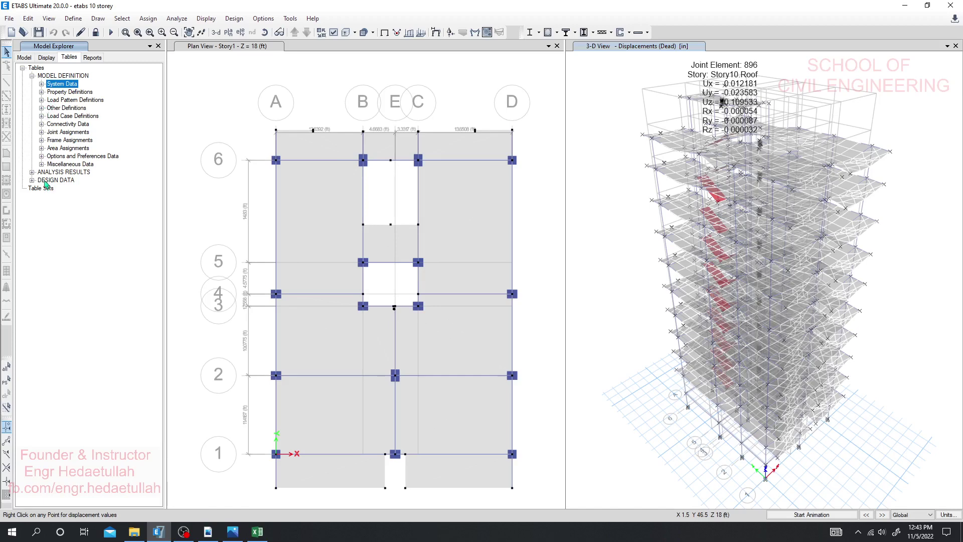
click(32, 75)
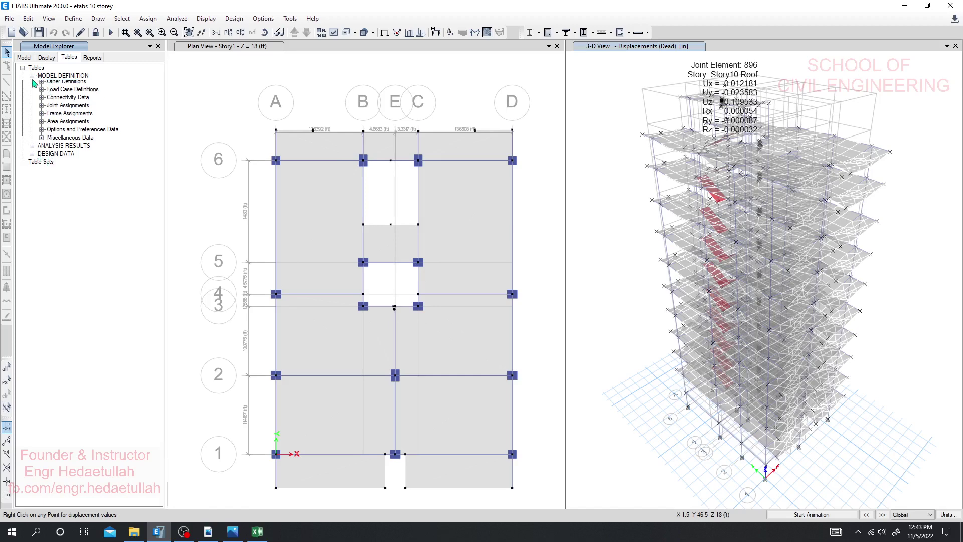
click(33, 76)
click(42, 93)
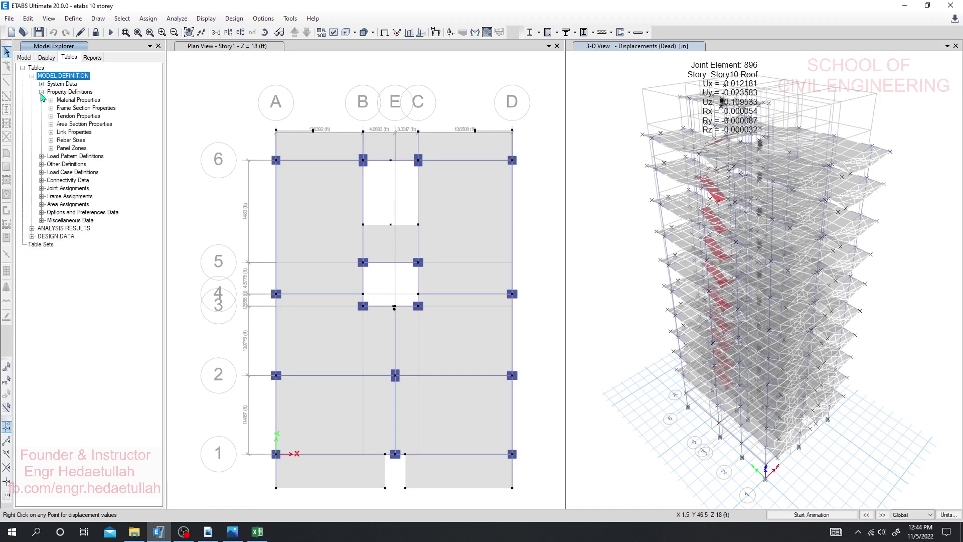
click(41, 84)
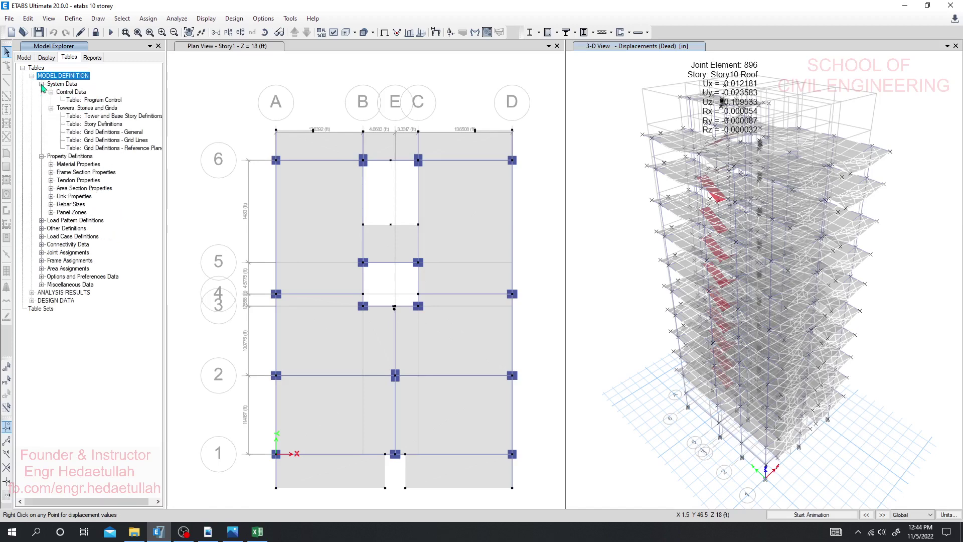
right_click(55, 84)
click(92, 93)
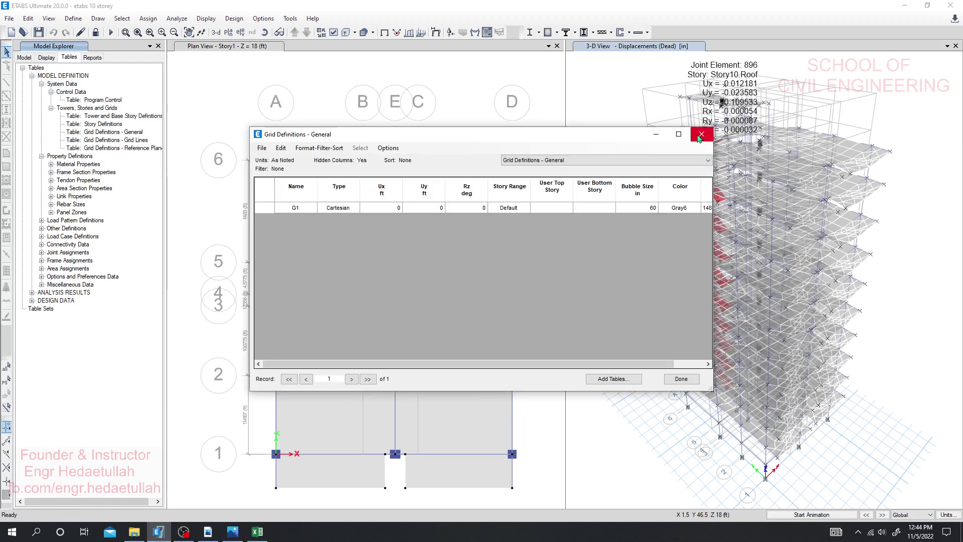
click(702, 135)
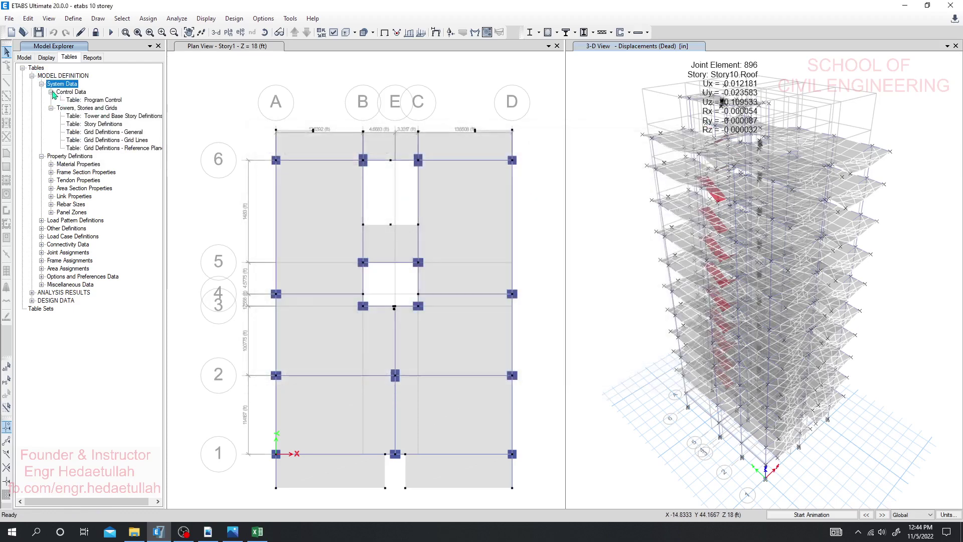
Step: Open the Story Definitions table from the Towers, Stories and Grids group of the system data
click(51, 92)
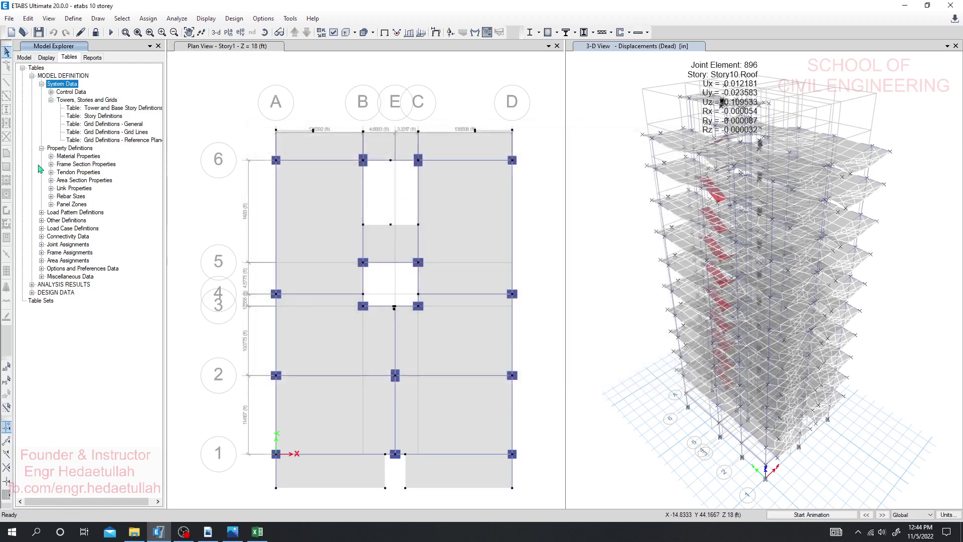
click(42, 148)
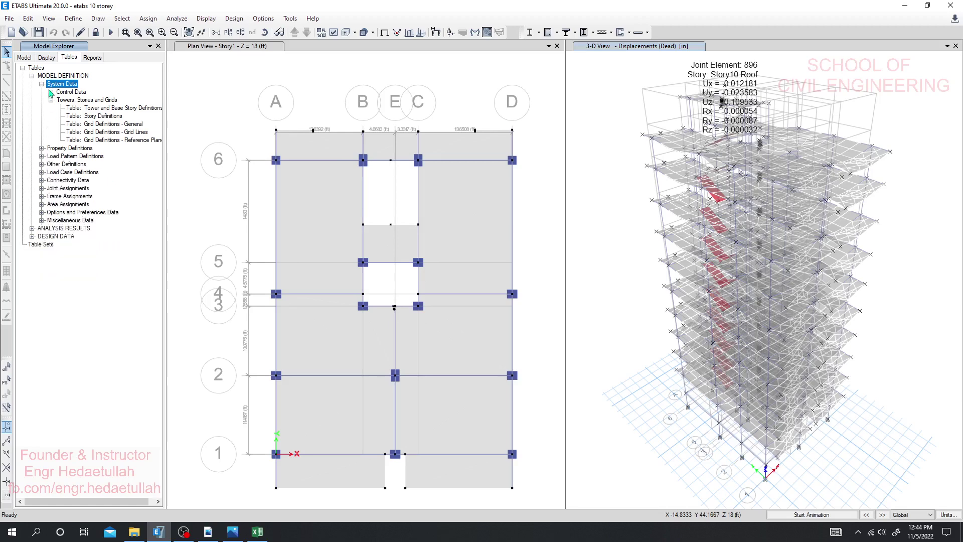
click(41, 84)
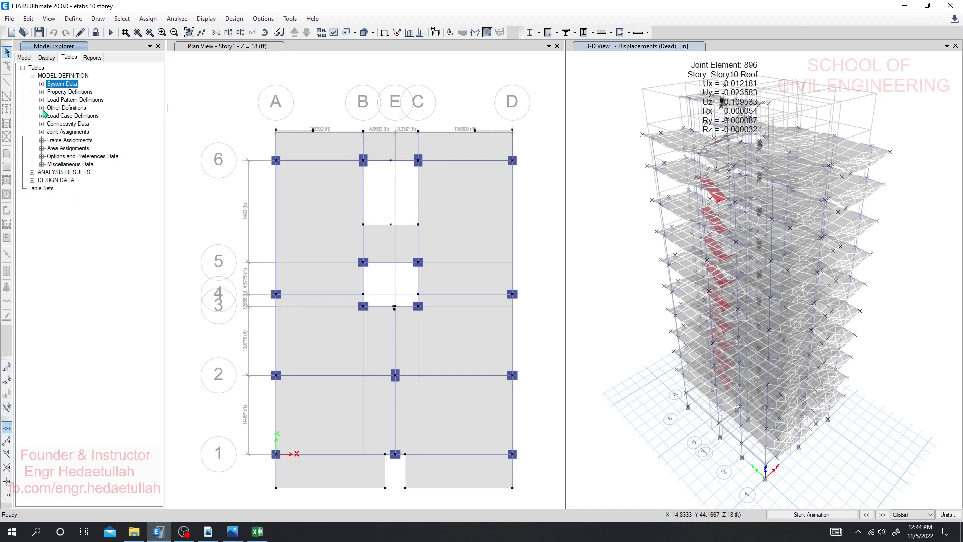
click(42, 93)
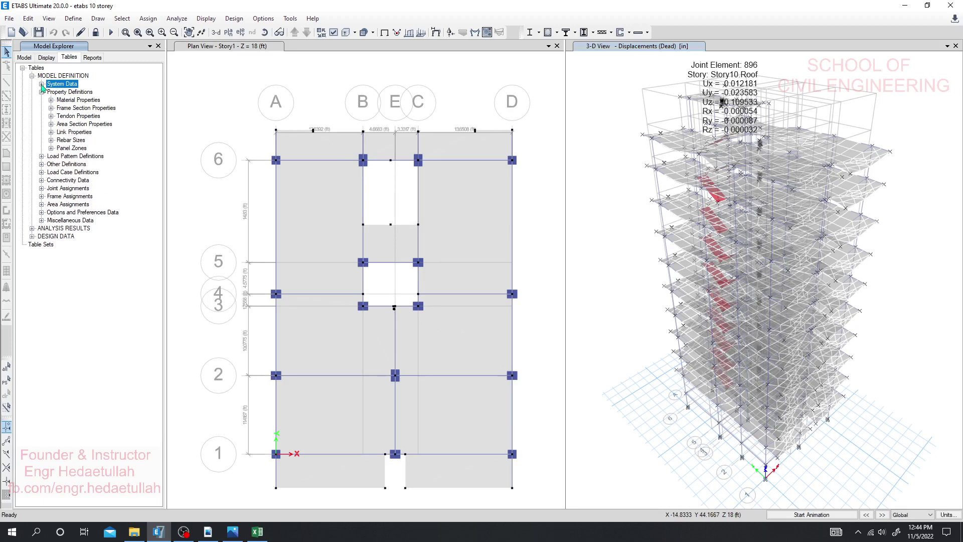
click(41, 84)
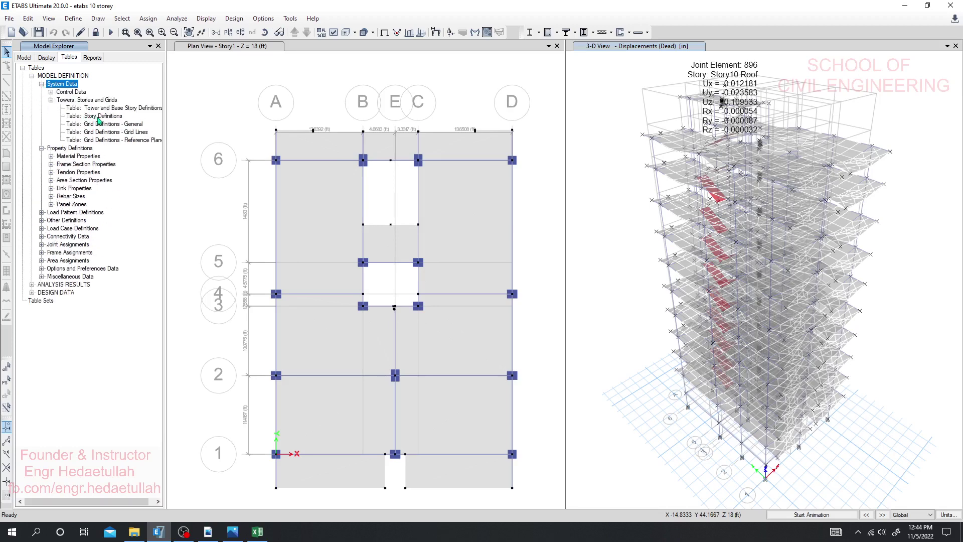
right_click(99, 118)
click(122, 123)
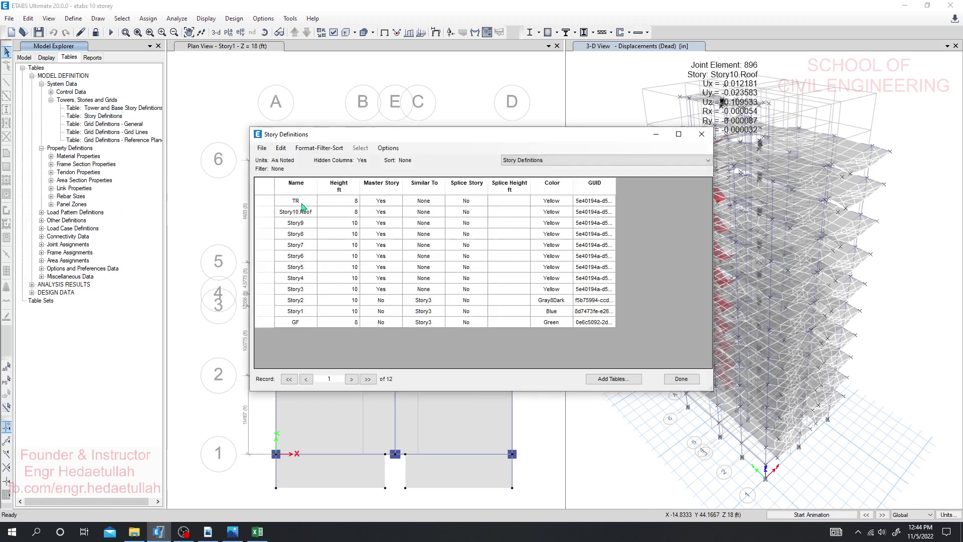
Step: Sort the Story Definitions table ascending by name and check where Story10.Roof falls relative to Story2
click(296, 187)
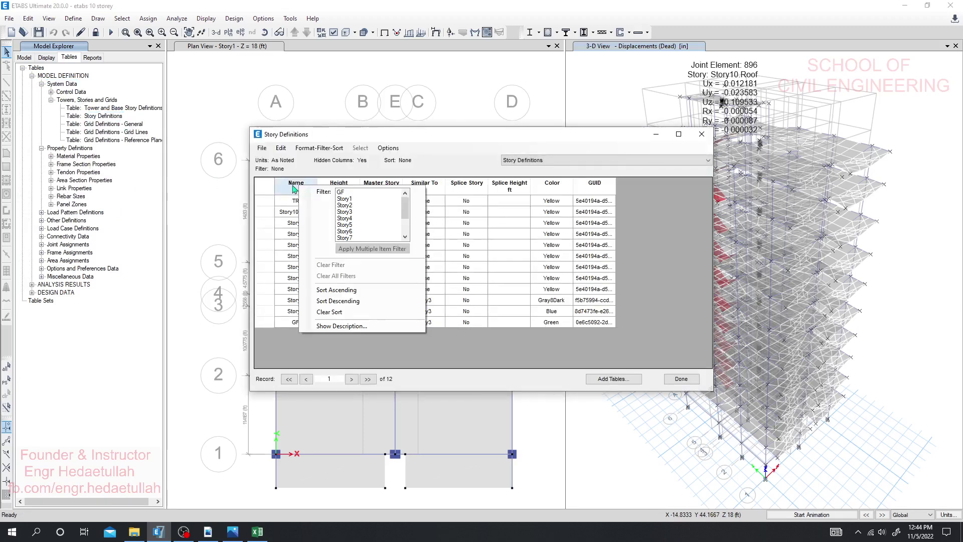
click(339, 291)
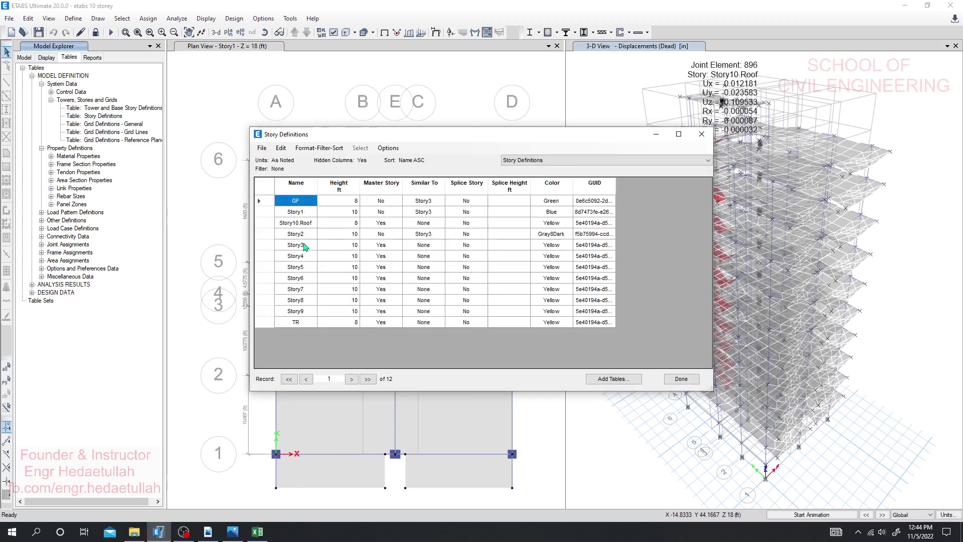
click(307, 224)
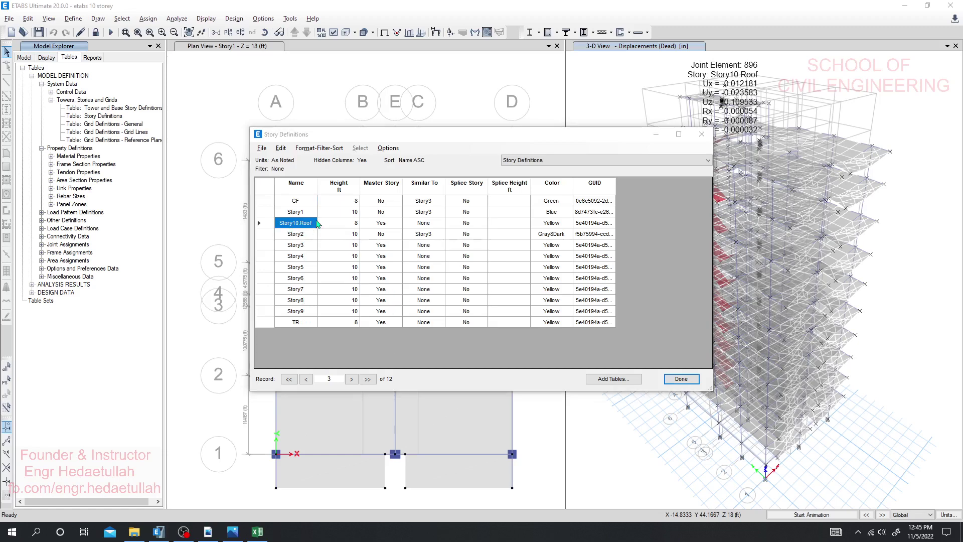
click(306, 235)
click(297, 222)
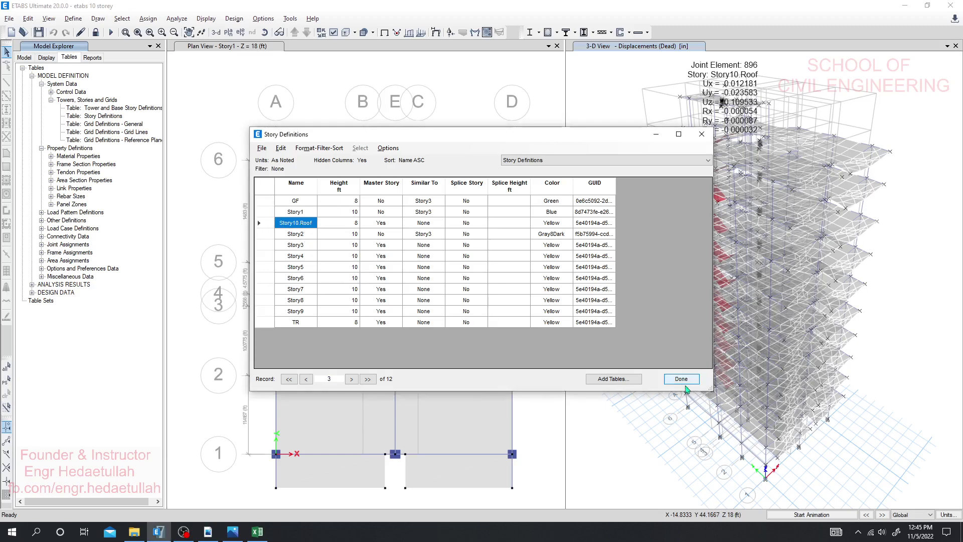
Step: Close the Story Definitions table and unlock the model, accepting deletion of the analysis results
click(706, 132)
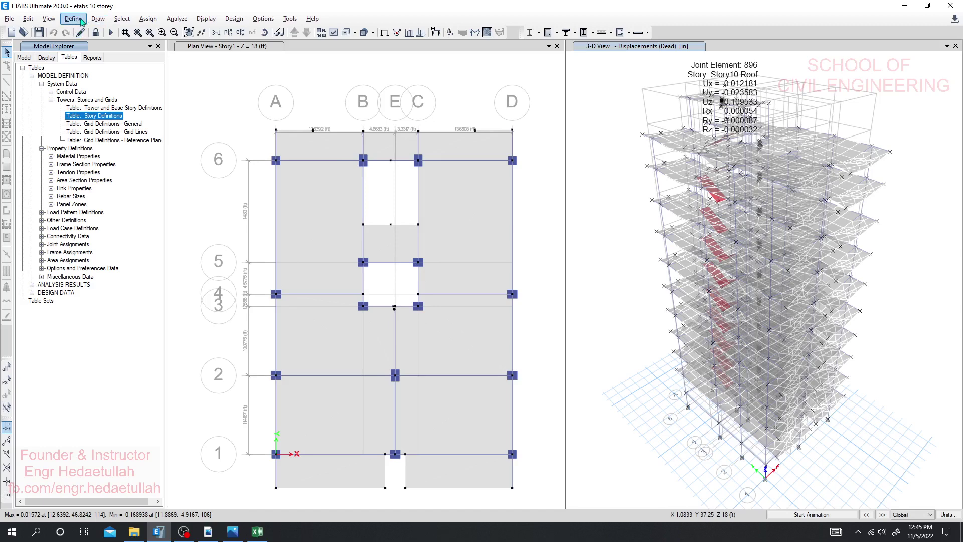
click(95, 32)
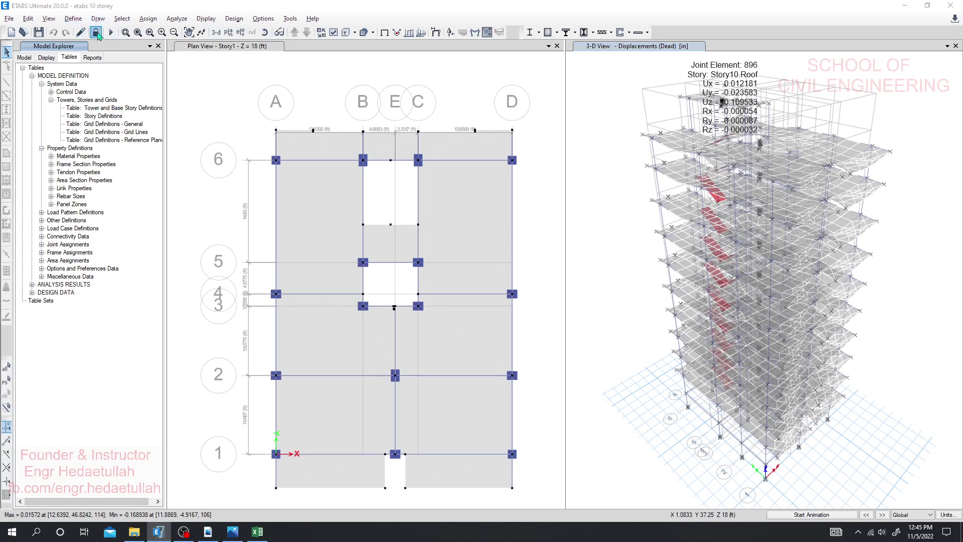
click(504, 303)
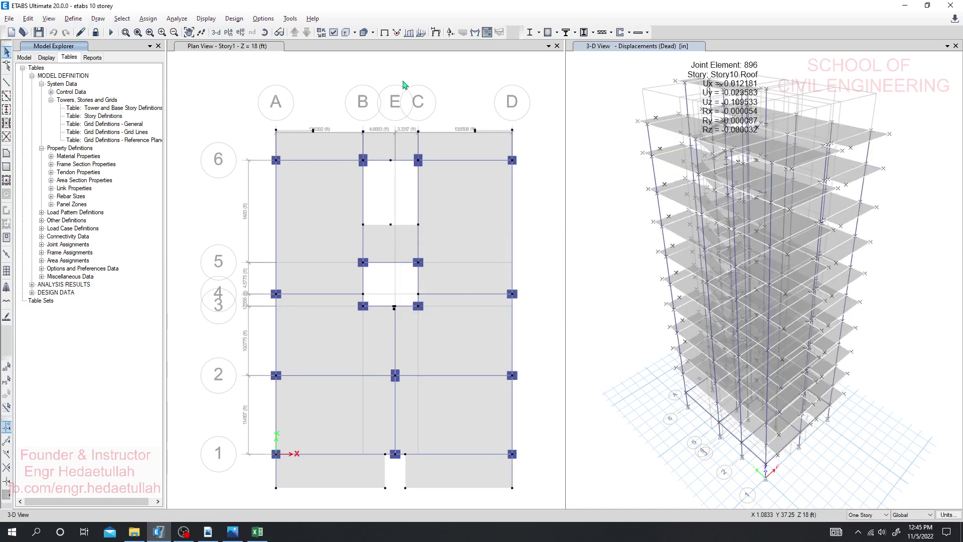
Step: Rename the Story10.Roof story to "TQ. Roof" in the story data of the building's story and grid system
click(402, 79)
right_click(401, 76)
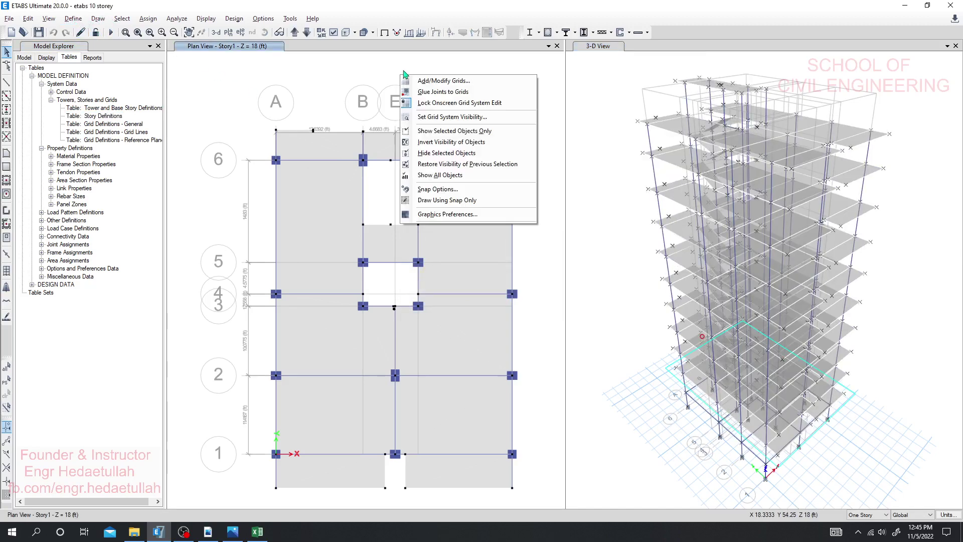
click(449, 82)
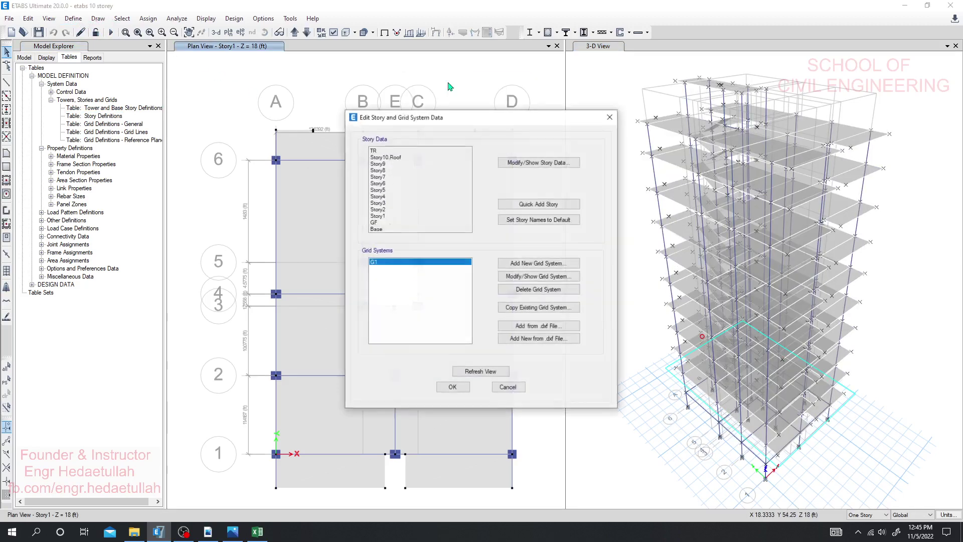
click(553, 163)
click(330, 199)
click(330, 198)
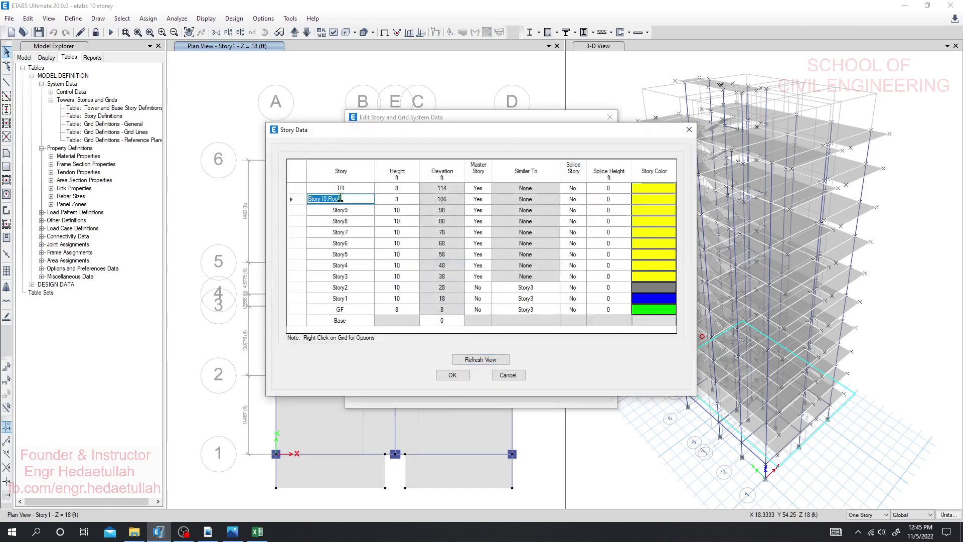
click(330, 199)
drag(330, 196, 319, 195)
text(T)
text(T)
key(BackSpace)
text(Q.)
click(356, 211)
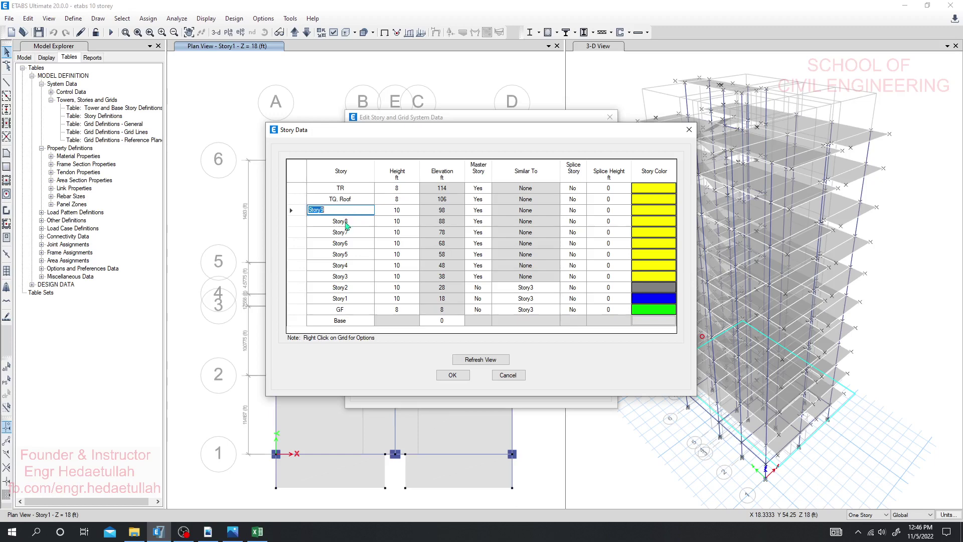
Step: Apply the edited story data and rerun the analysis, dismissing the rigid diaphragm warning
click(478, 361)
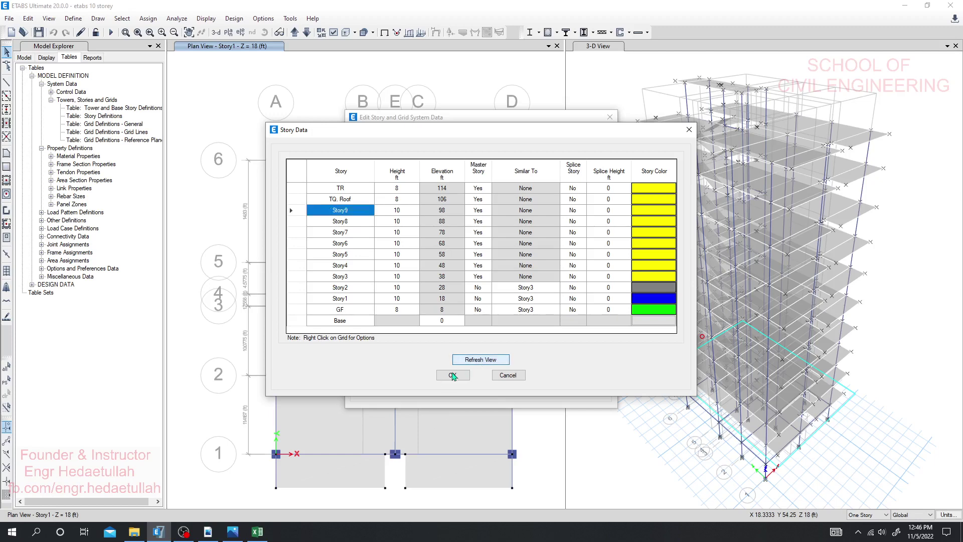
click(453, 376)
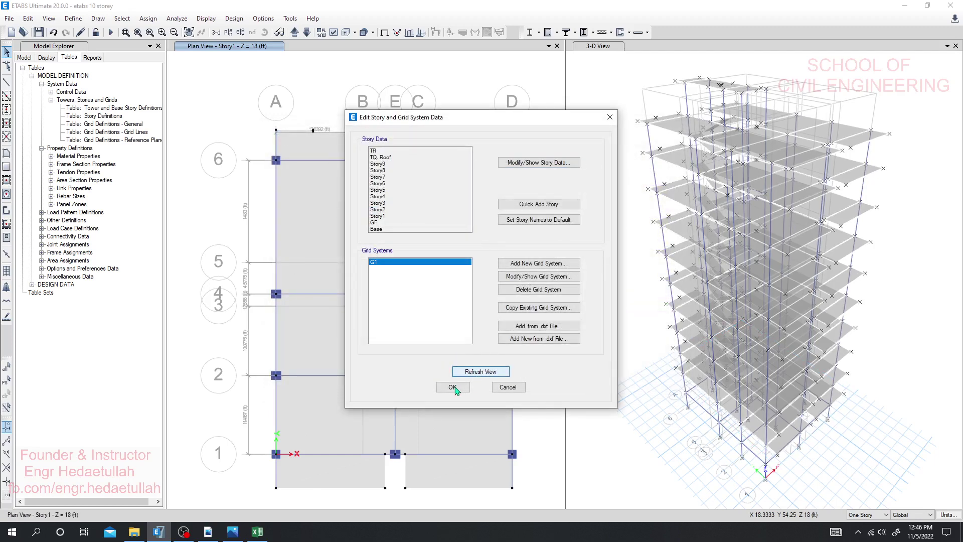
click(455, 389)
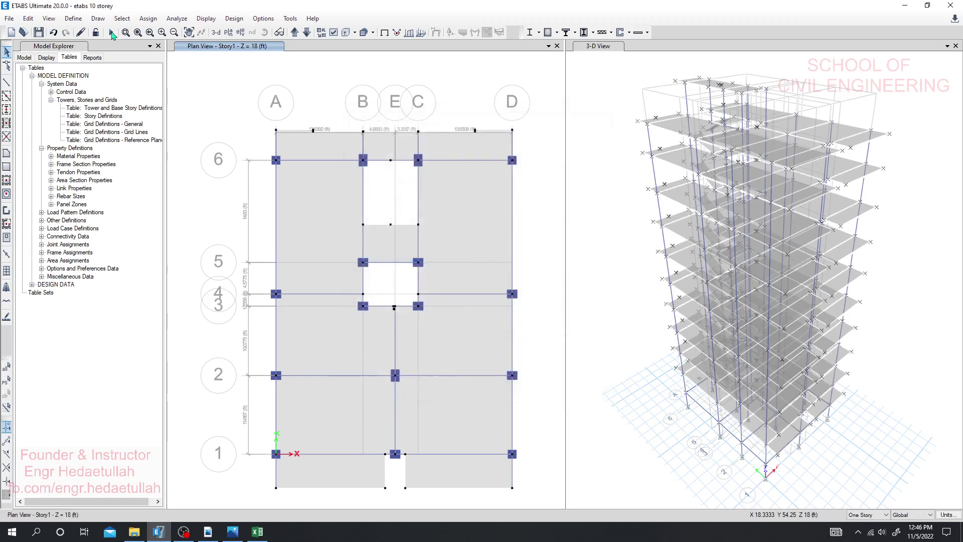
click(111, 32)
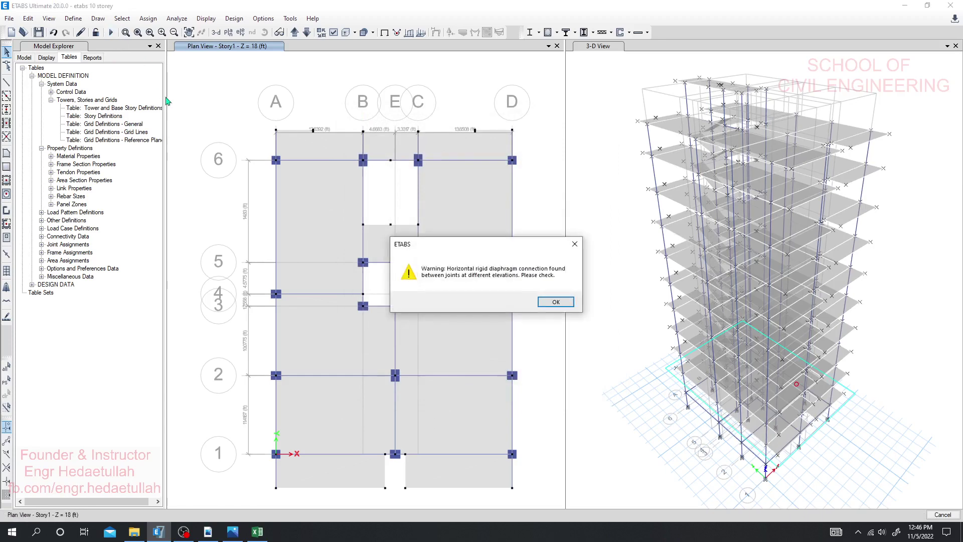
click(556, 302)
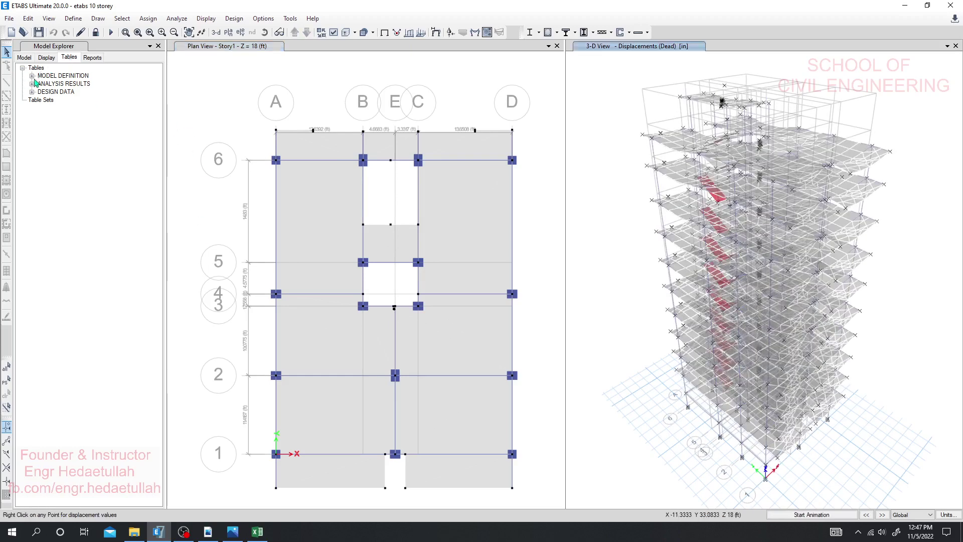
Step: Open the Story Definitions table from the Towers, Stories and Grids group and sort it ascending by name
click(33, 76)
click(42, 84)
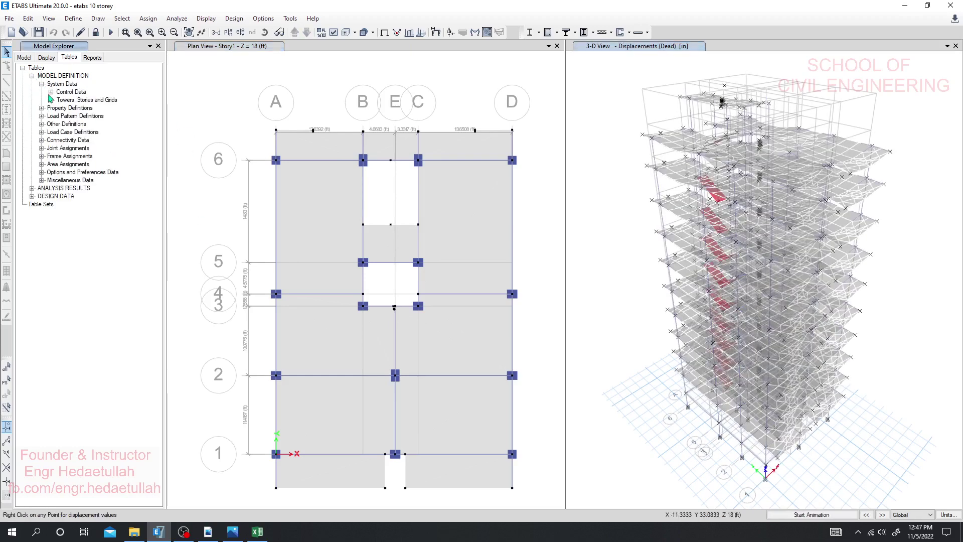
click(51, 91)
click(51, 108)
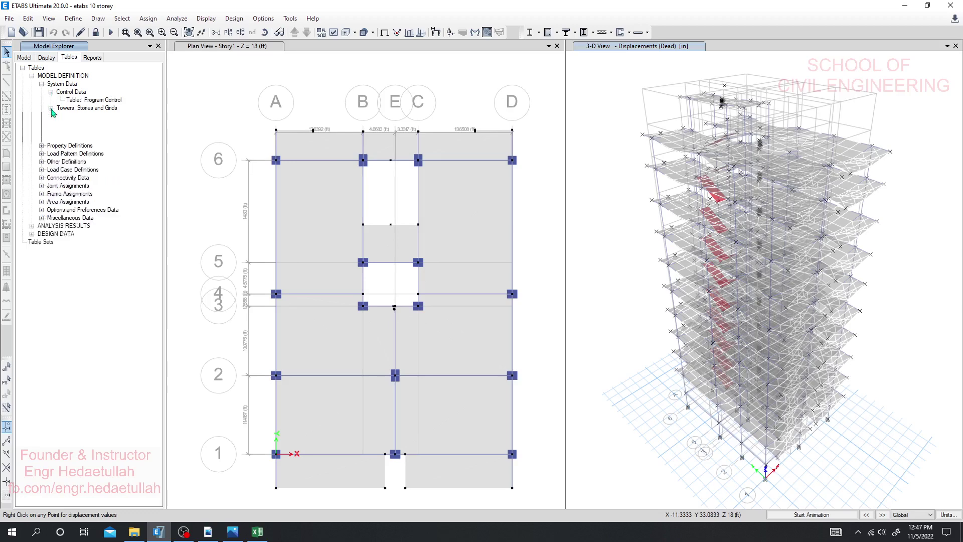
click(107, 125)
right_click(109, 128)
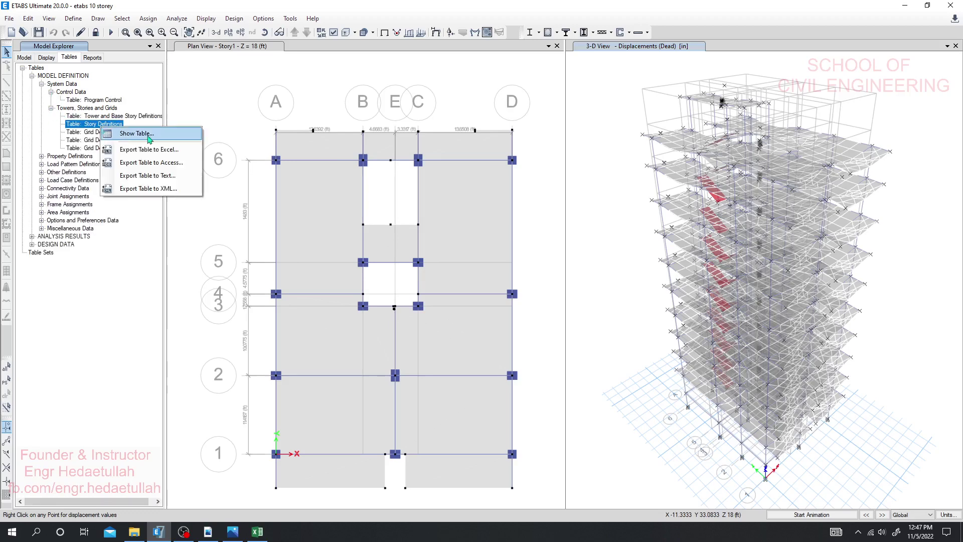
click(149, 138)
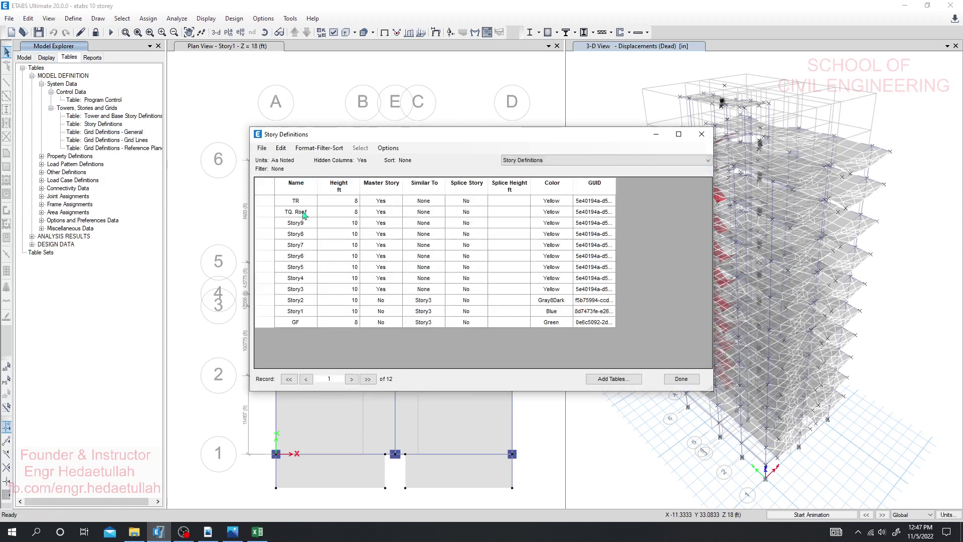
click(301, 186)
click(350, 290)
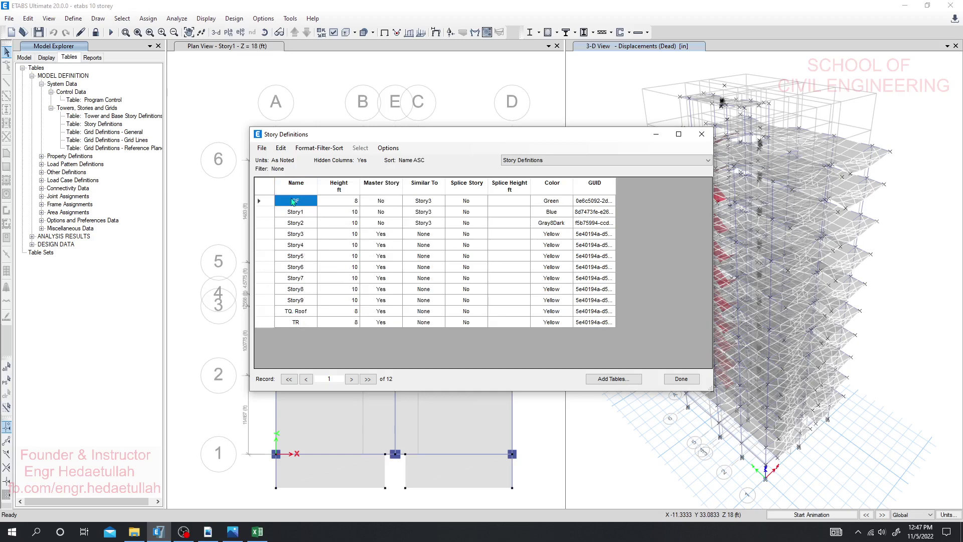
Step: Copy the story names GF through TR and paste them into the Level column of the Excel P-Delta sheet from cell B13, matching destination formatting
drag(296, 200, 295, 291)
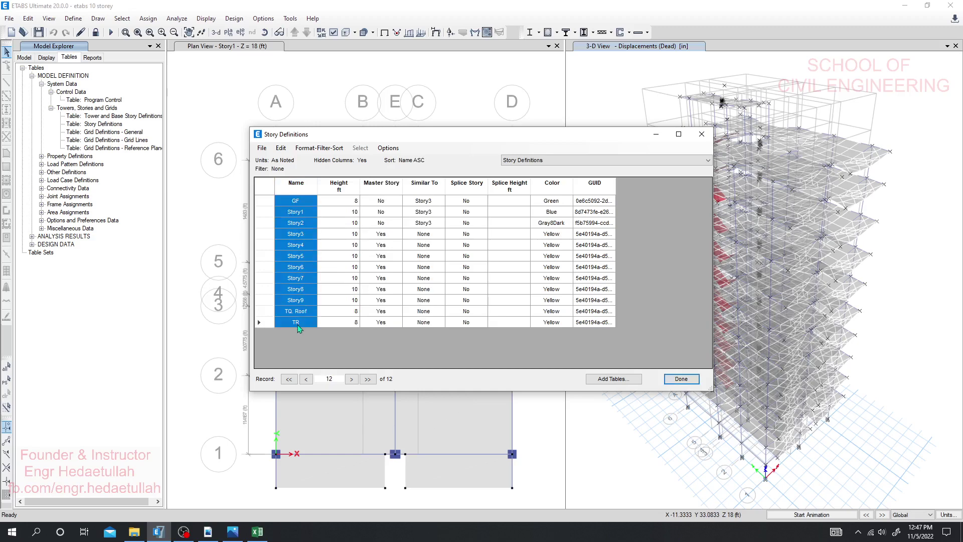
click(257, 531)
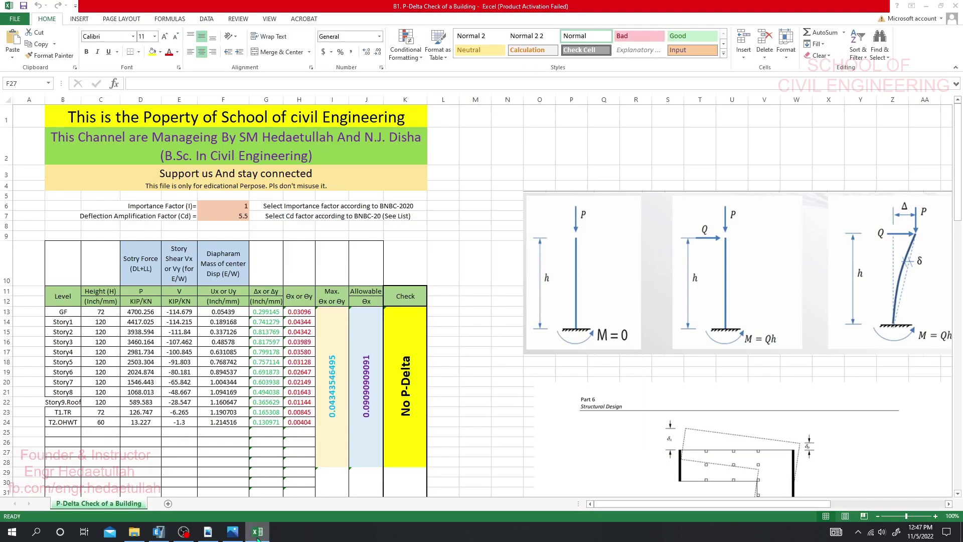
click(63, 322)
click(61, 312)
right_click(61, 313)
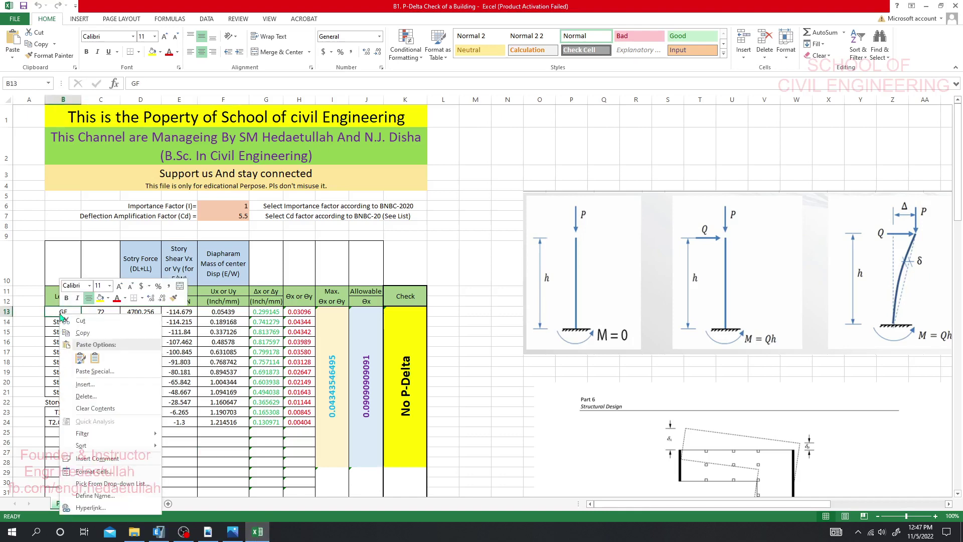
click(95, 358)
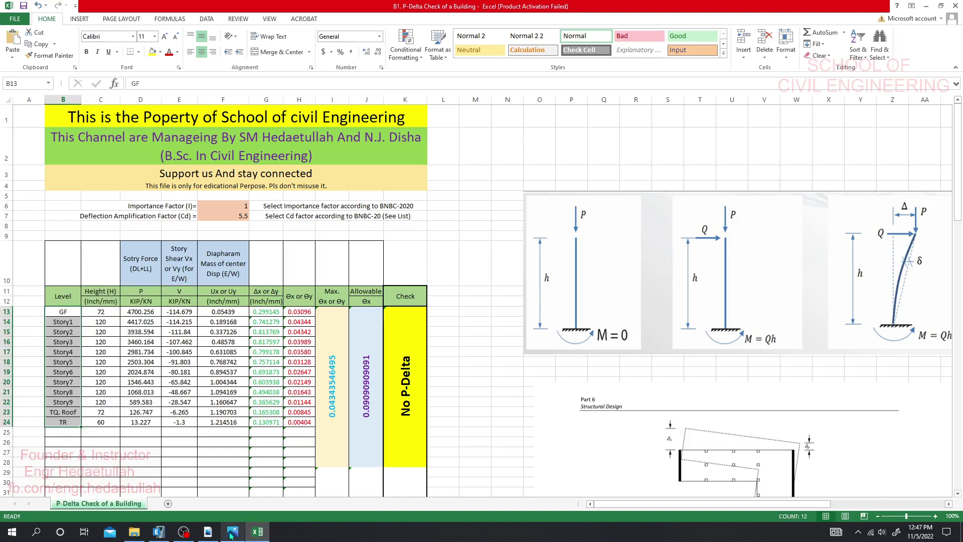
Step: Switch back to ETABS and close the Story Definitions table
click(157, 533)
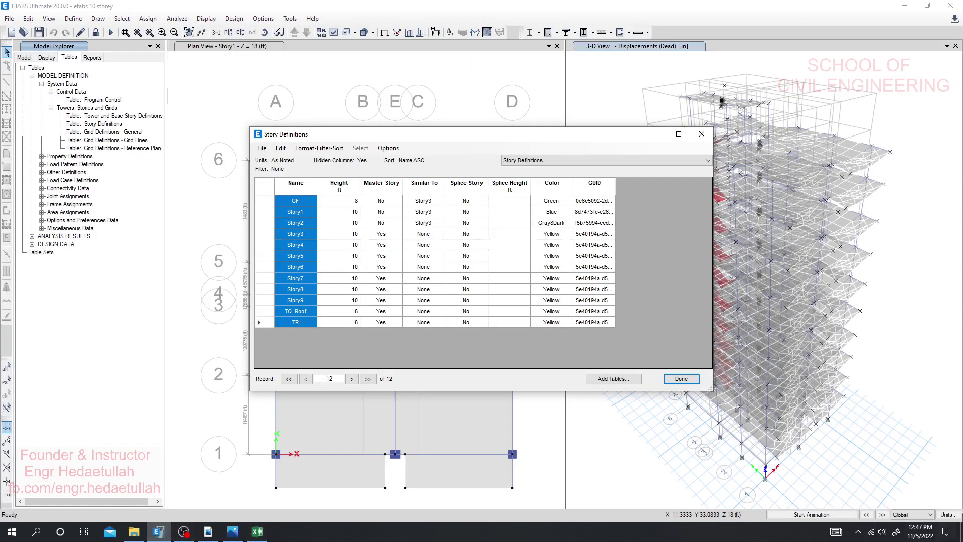
click(791, 422)
click(681, 379)
click(948, 515)
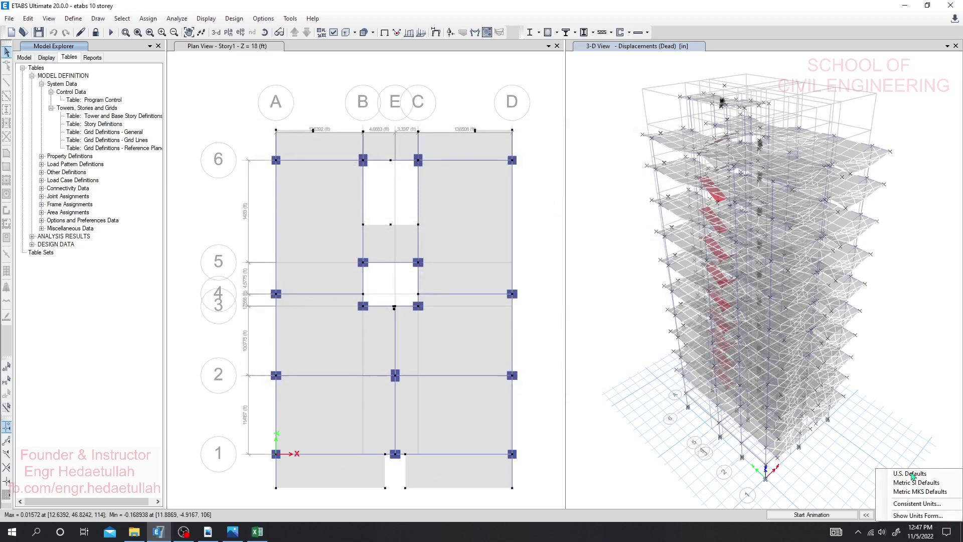
click(102, 125)
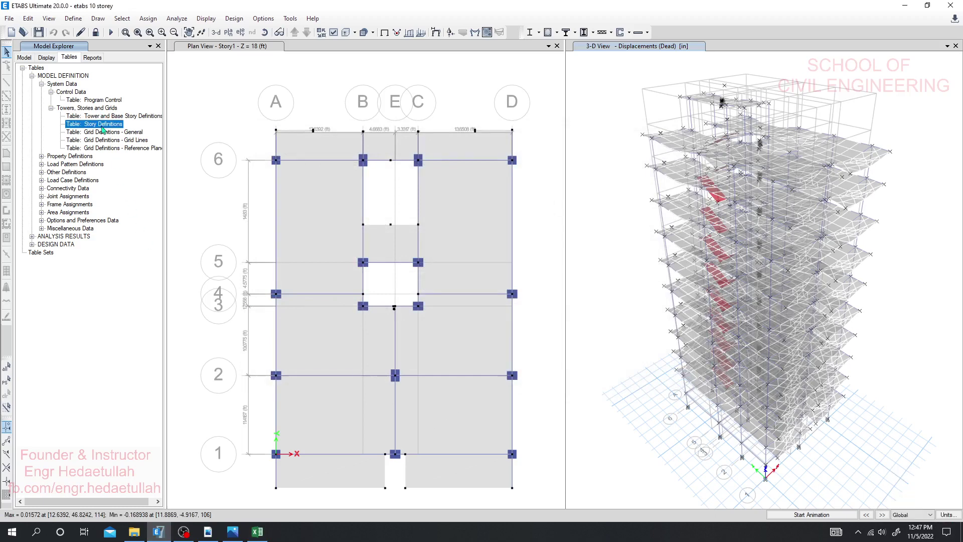
click(948, 516)
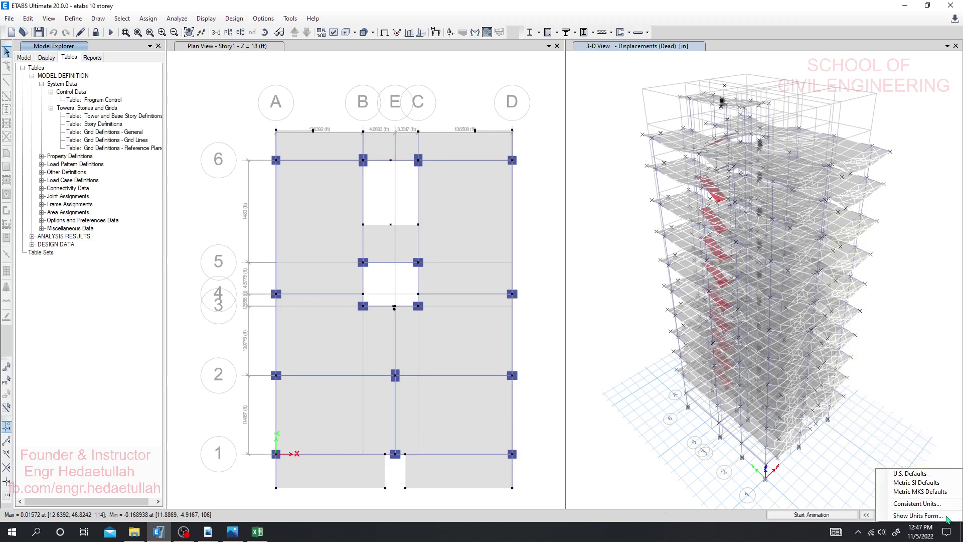
click(918, 504)
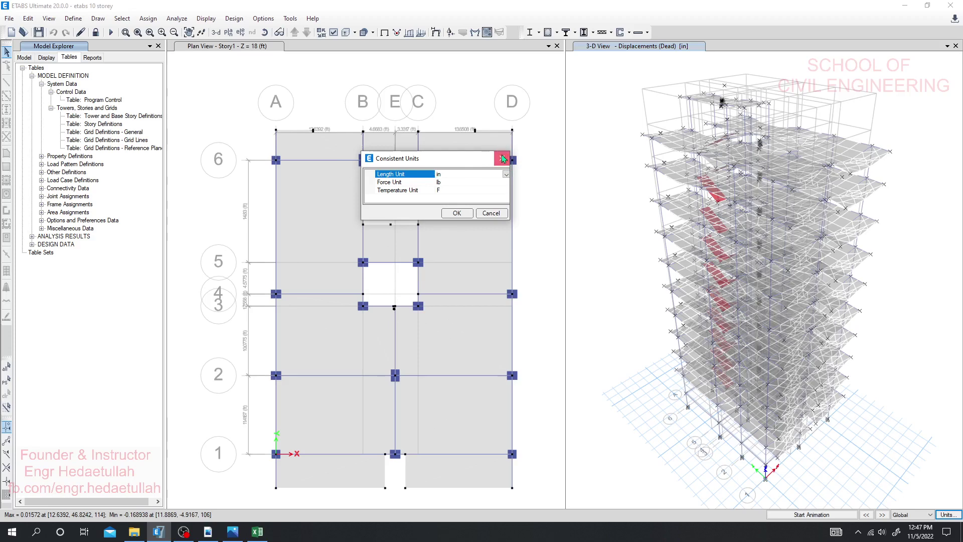
click(504, 159)
Step: Set the display unit for Absolute Distance under Structure Dimensions to inches and apply the units
click(947, 515)
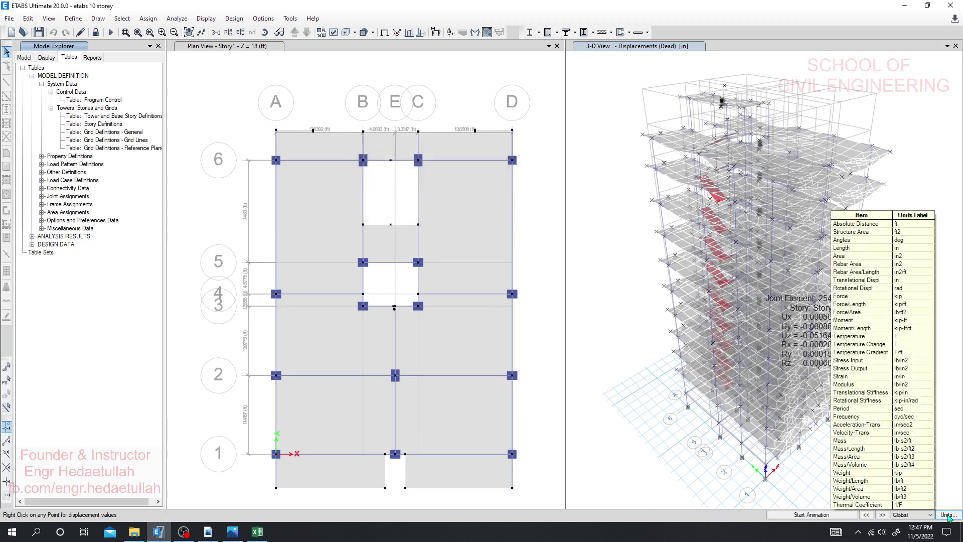
click(948, 516)
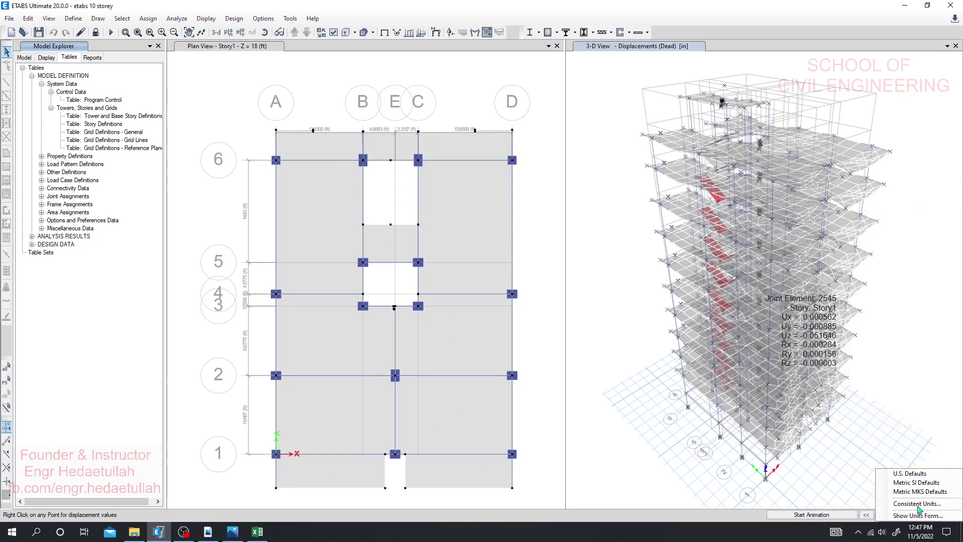
click(916, 517)
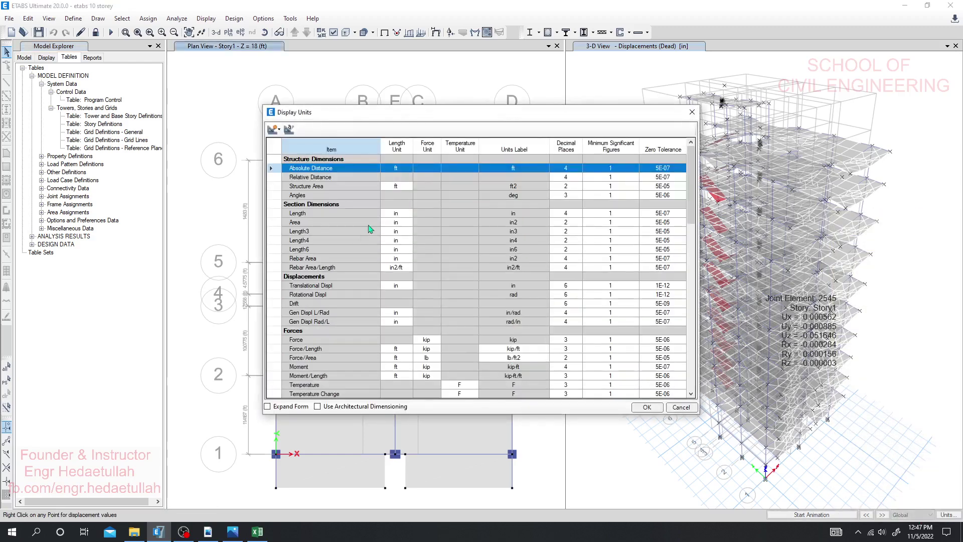
click(395, 172)
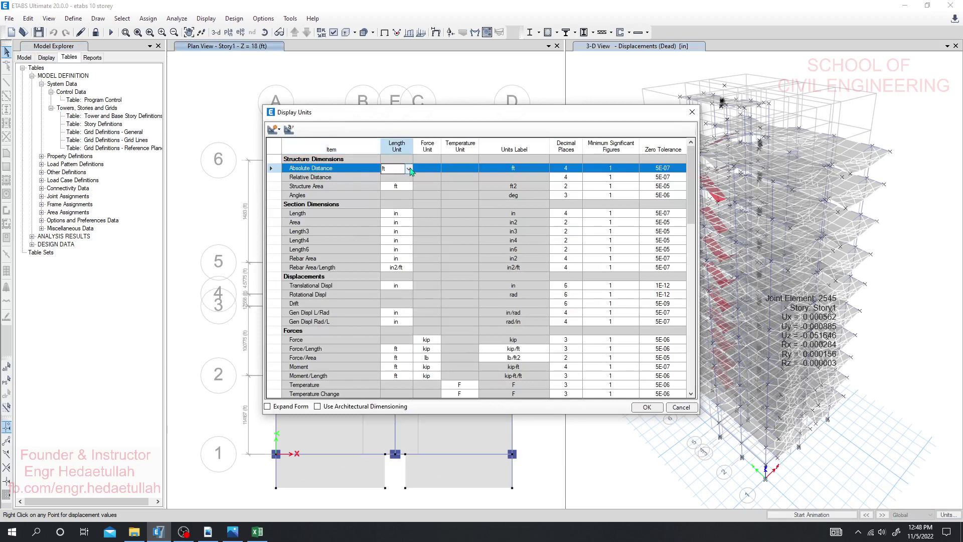
click(409, 170)
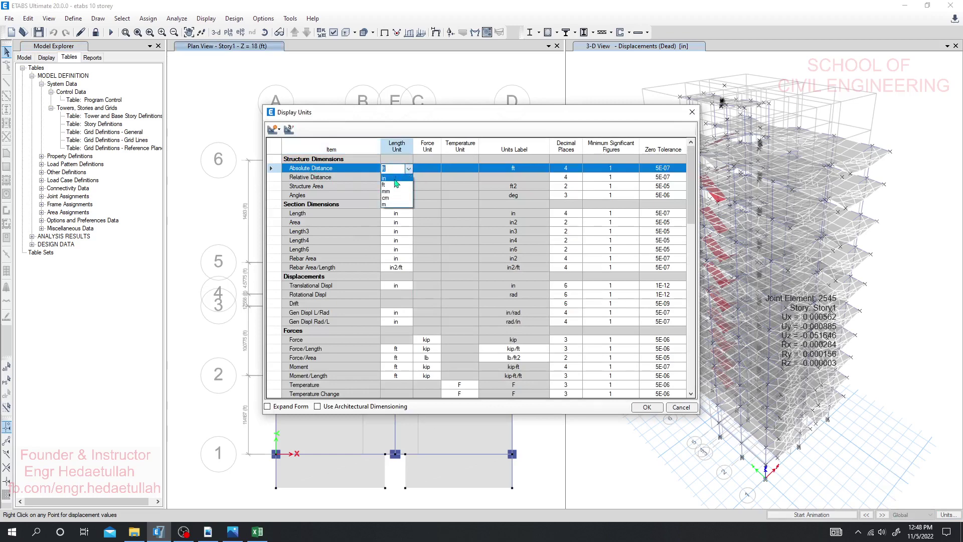
click(395, 178)
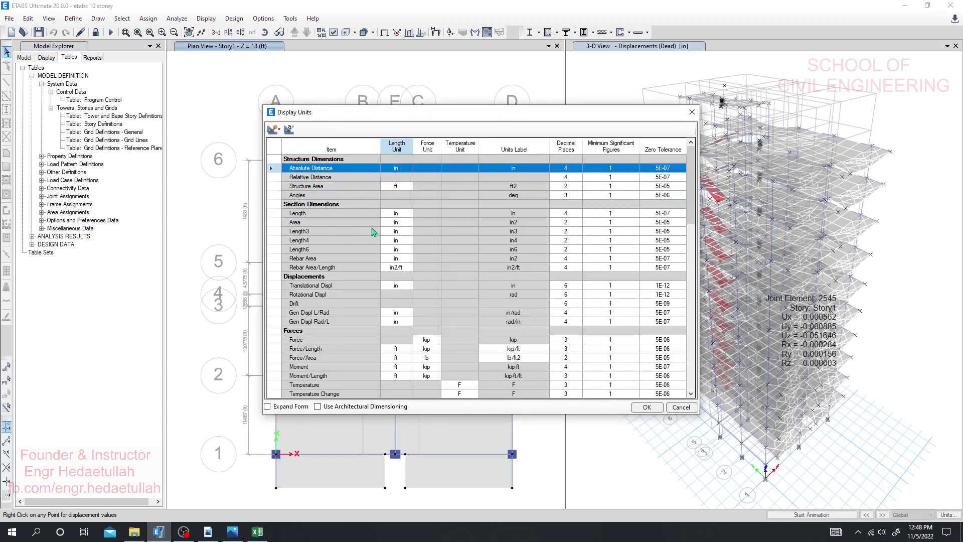
click(398, 186)
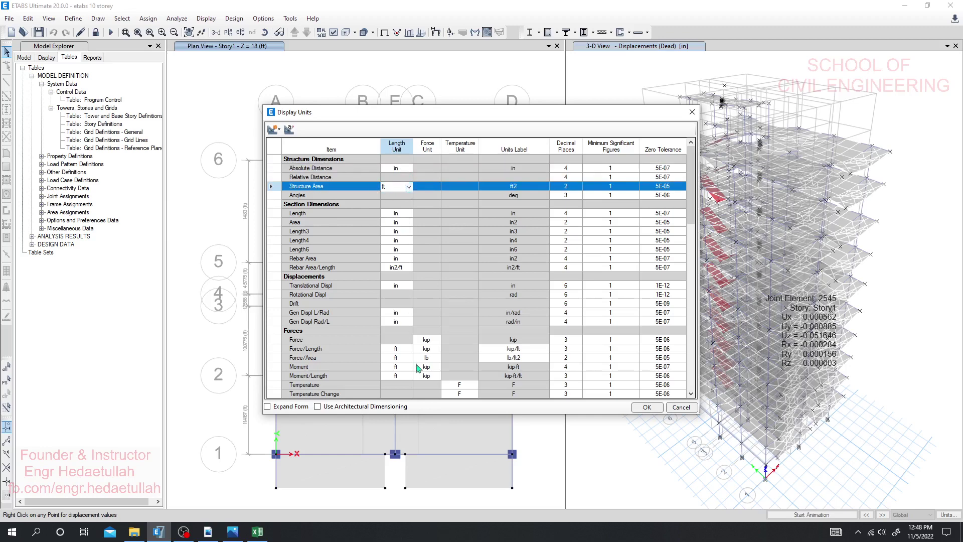
click(647, 407)
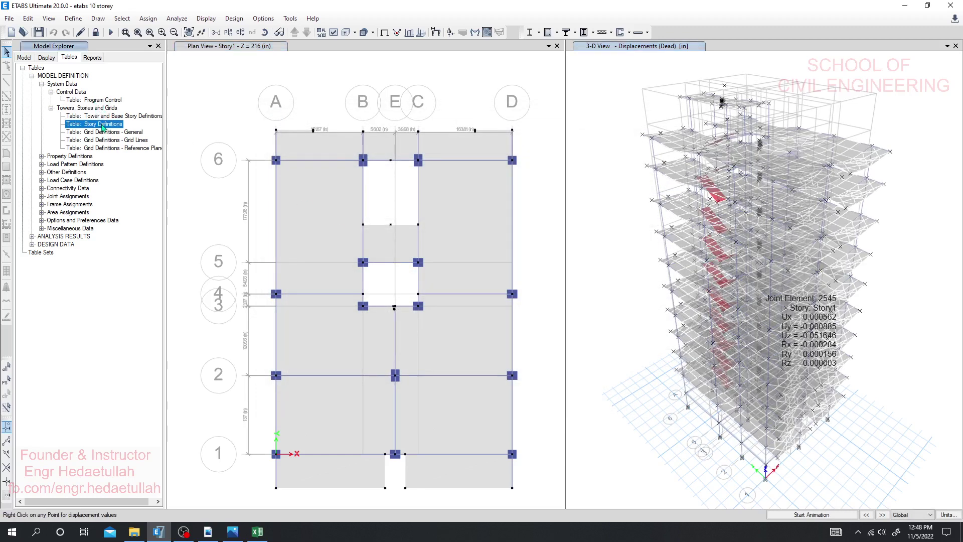
Step: Reopen the Story Definitions table with heights in inches and sort it in ascending order by story name
right_click(103, 124)
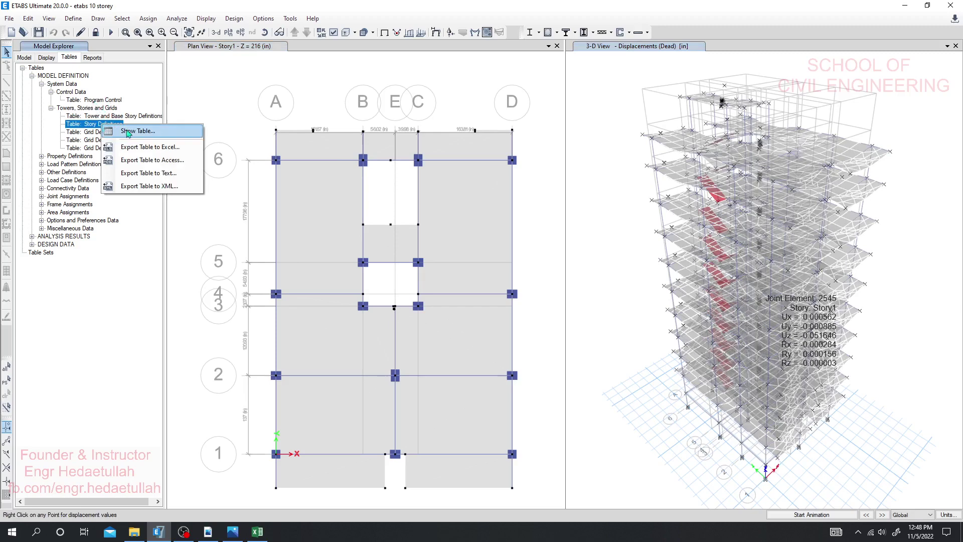
click(136, 131)
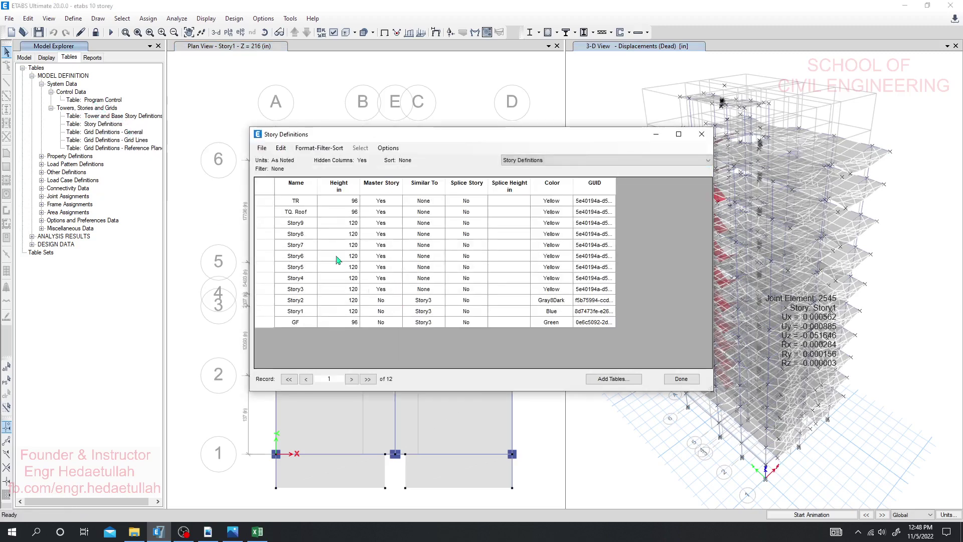
right_click(305, 187)
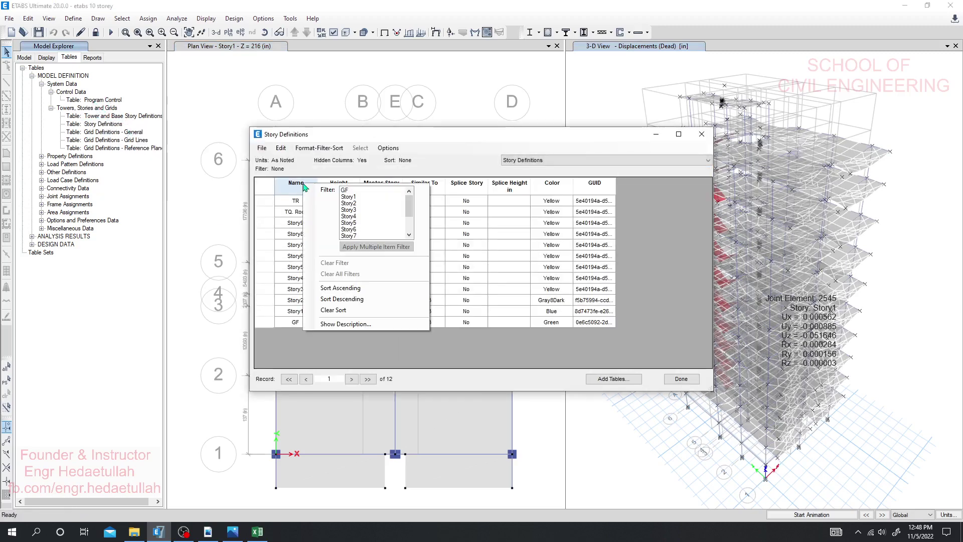
click(350, 292)
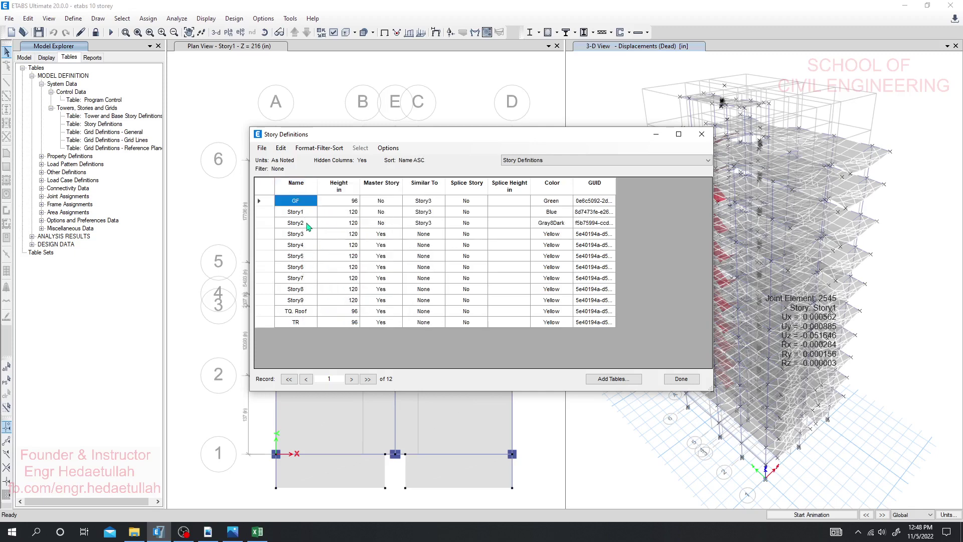
Step: Copy the story heights from GF to TR and paste them into the Excel Height column from cell C13, matching destination formatting
click(350, 200)
shift+click(343, 322)
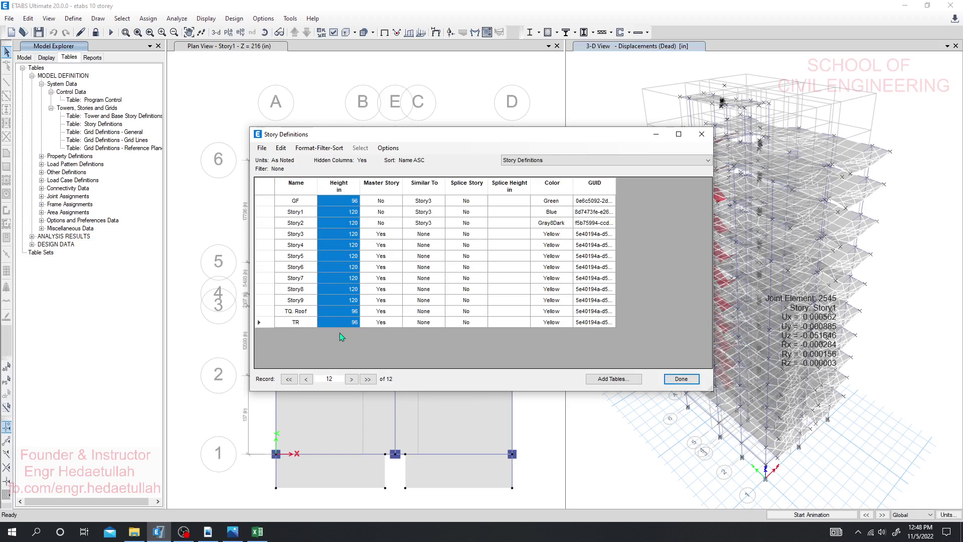
mouse_move(234, 533)
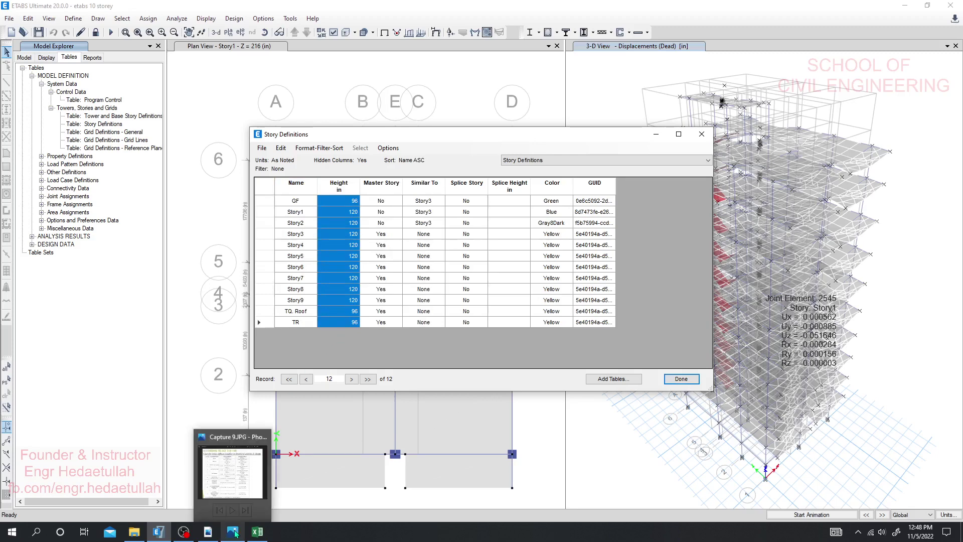
click(257, 531)
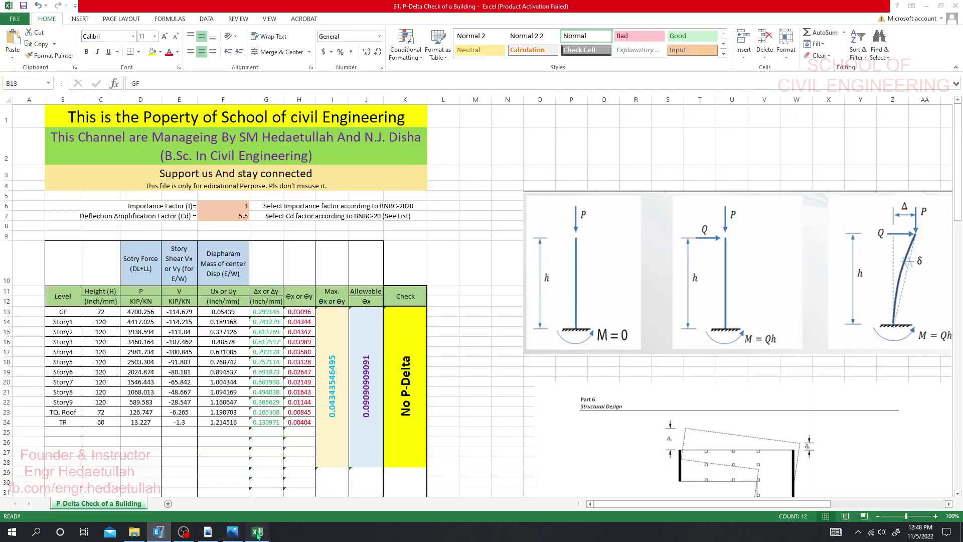
click(94, 314)
right_click(95, 315)
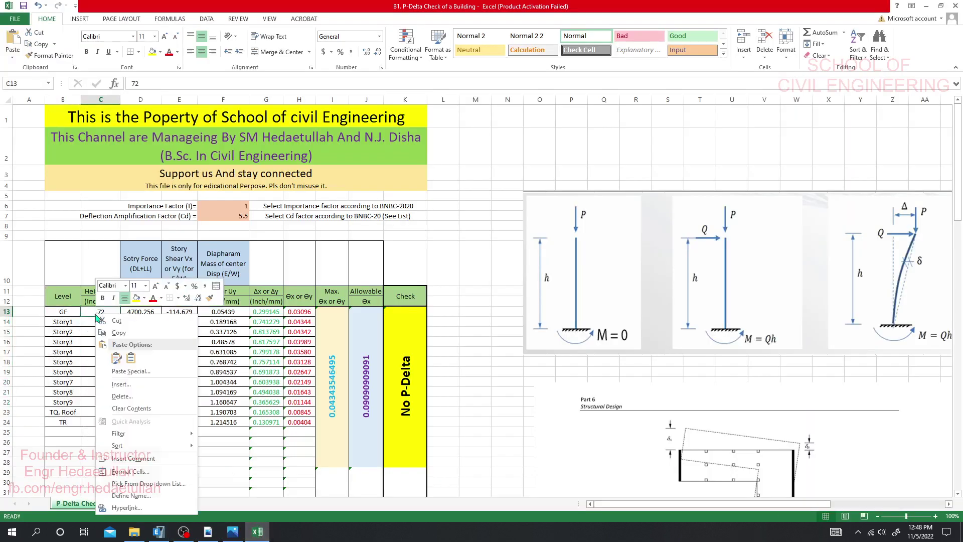
click(132, 358)
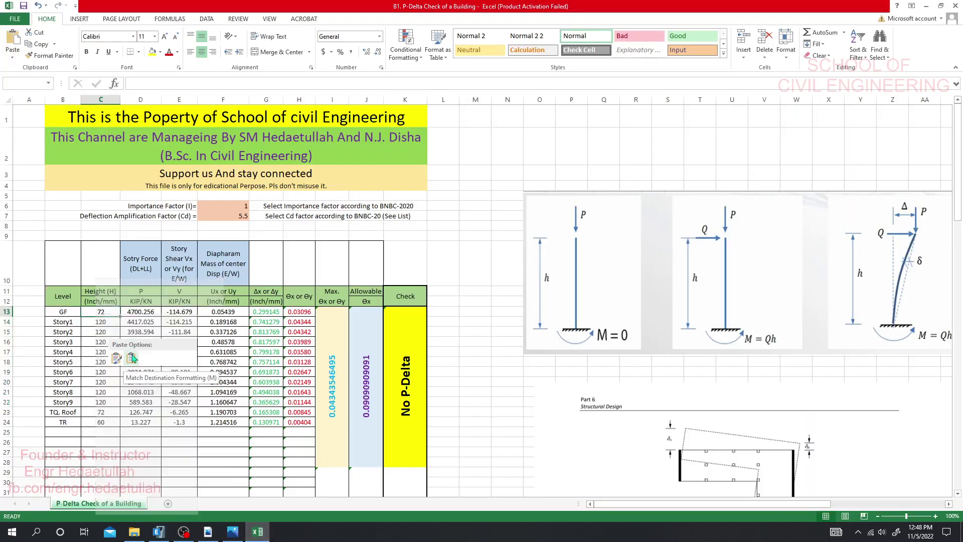
click(102, 472)
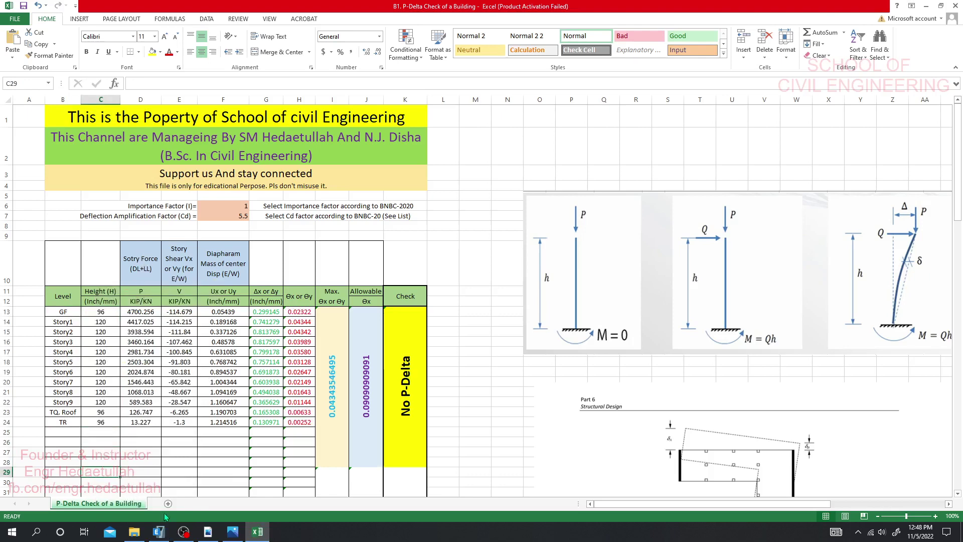
Step: Switch back to ETABS, close the Story Definitions table and collapse the Model Definition branch of the table tree
click(167, 536)
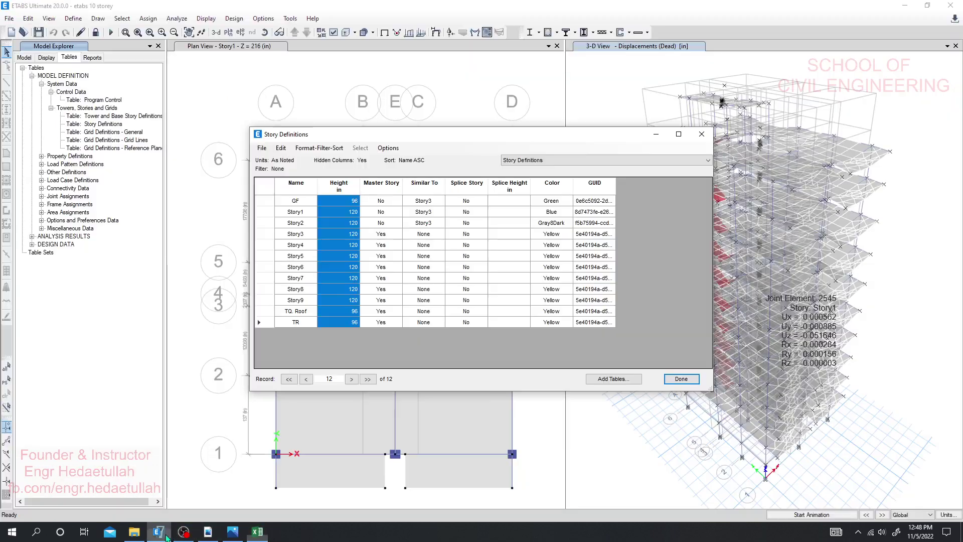
click(701, 134)
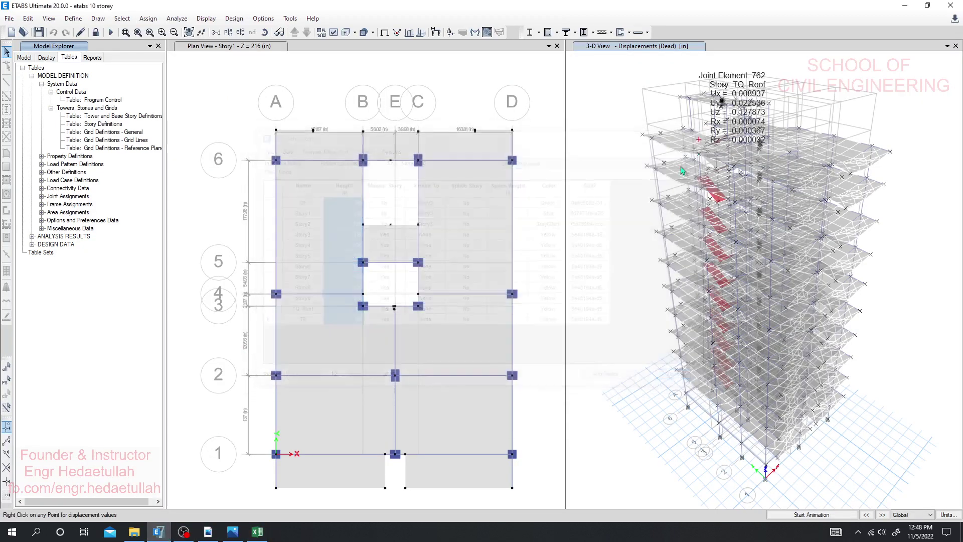
click(42, 83)
click(32, 76)
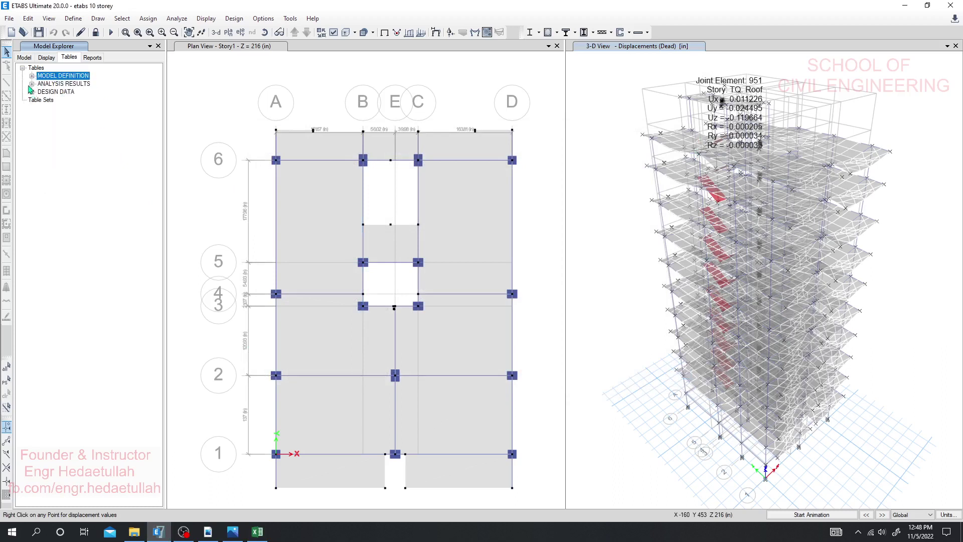
Step: Show the Story Forces table from Other Output Items under the Structure Output analysis results
click(32, 84)
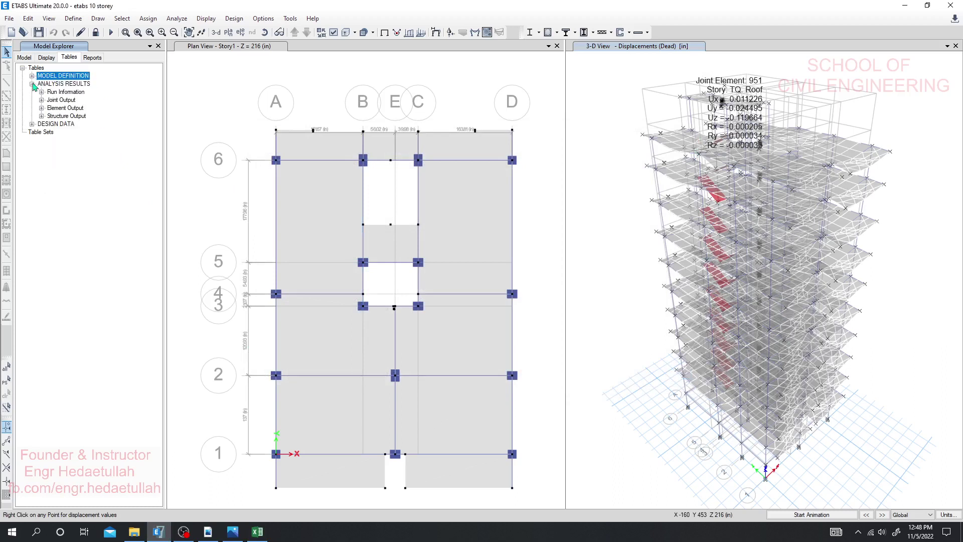
click(41, 116)
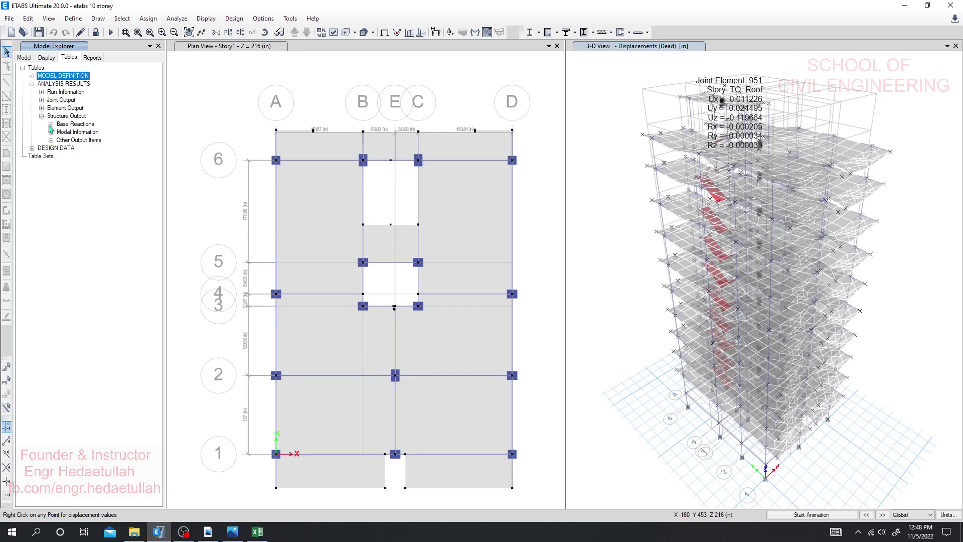
click(51, 140)
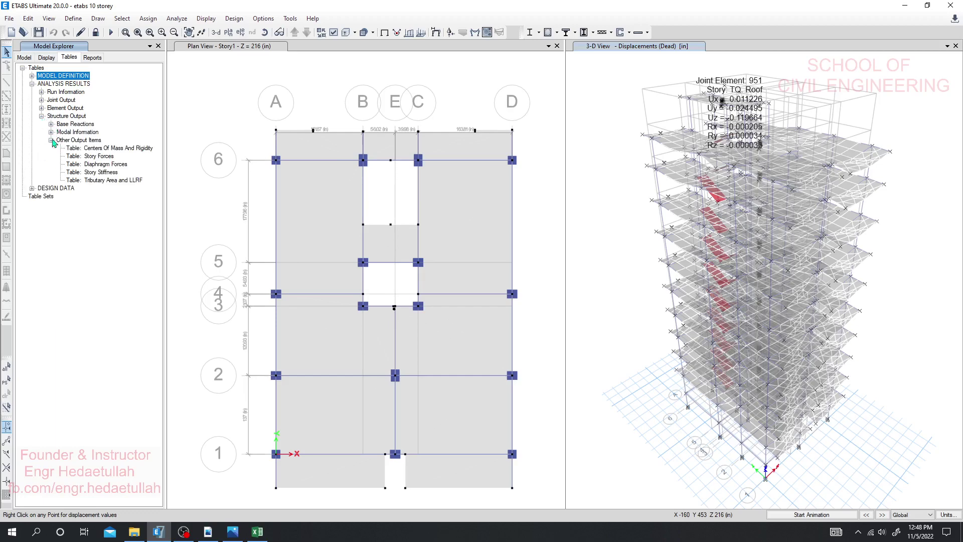
click(99, 157)
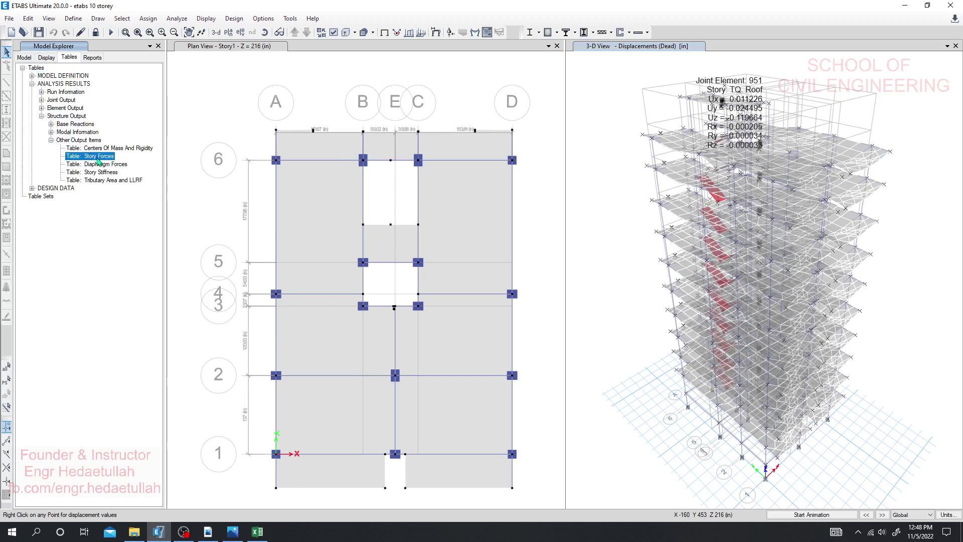
right_click(97, 161)
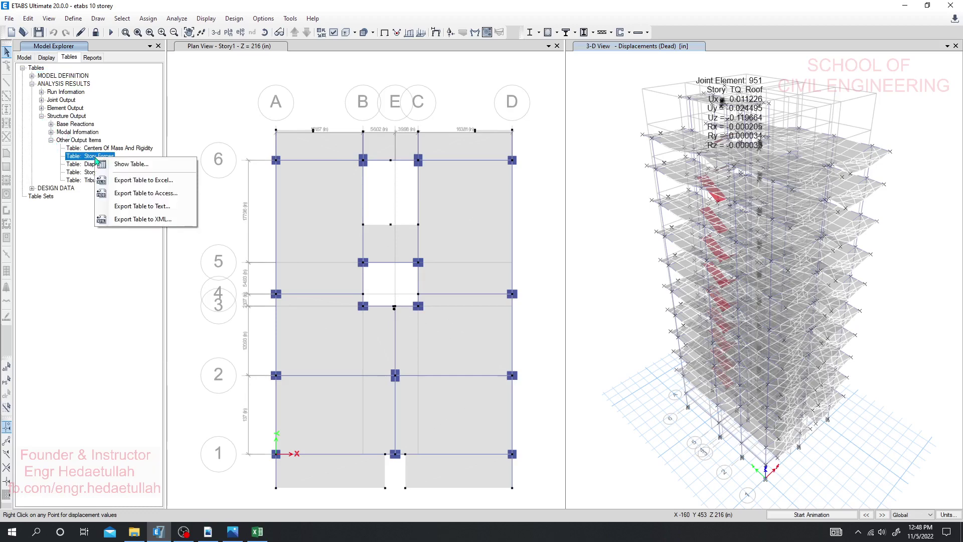
click(129, 162)
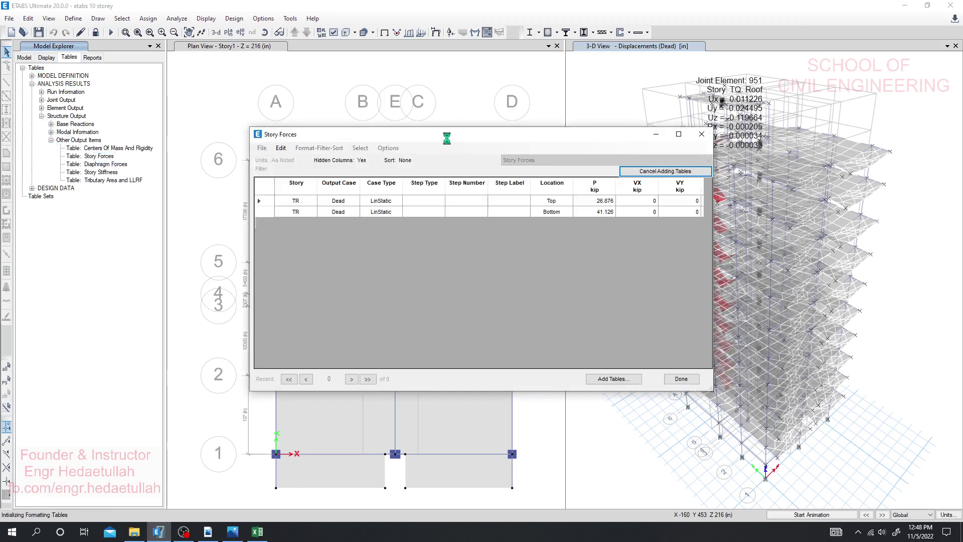
drag(452, 139, 400, 130)
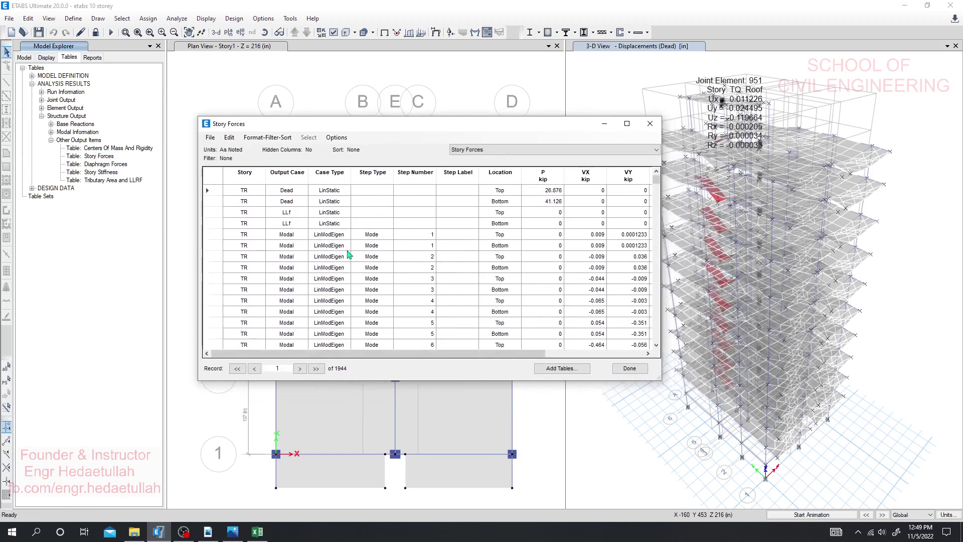
Step: Check the output cases available in the Story Forces table against the story force column of the Excel sheet, and close the table
scroll(347, 256, down, 2)
scroll(321, 262, up, 2)
click(258, 531)
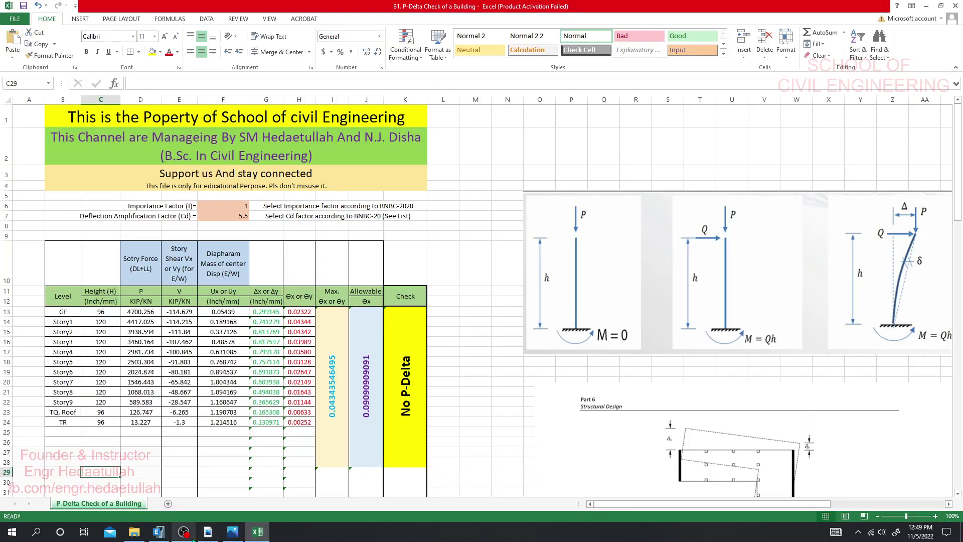
mouse_move(175, 534)
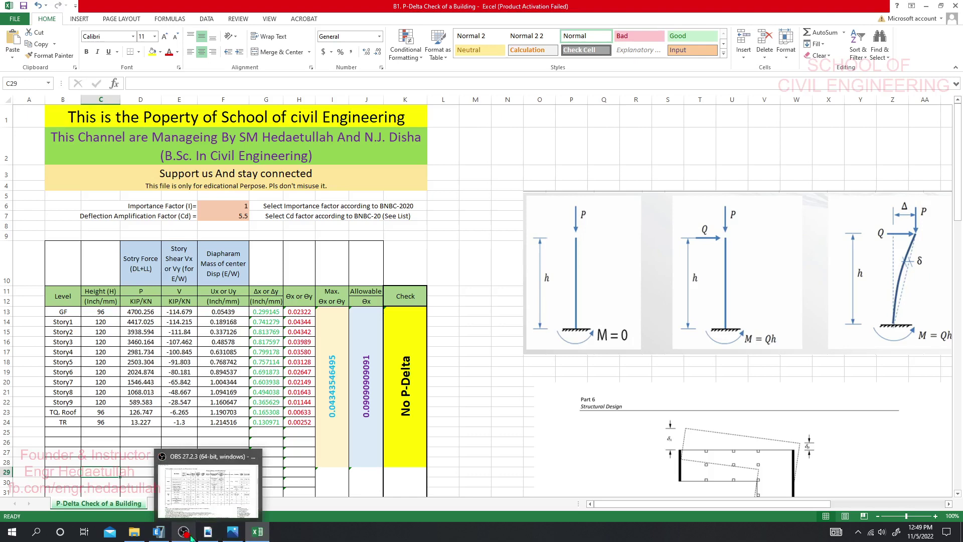
click(159, 532)
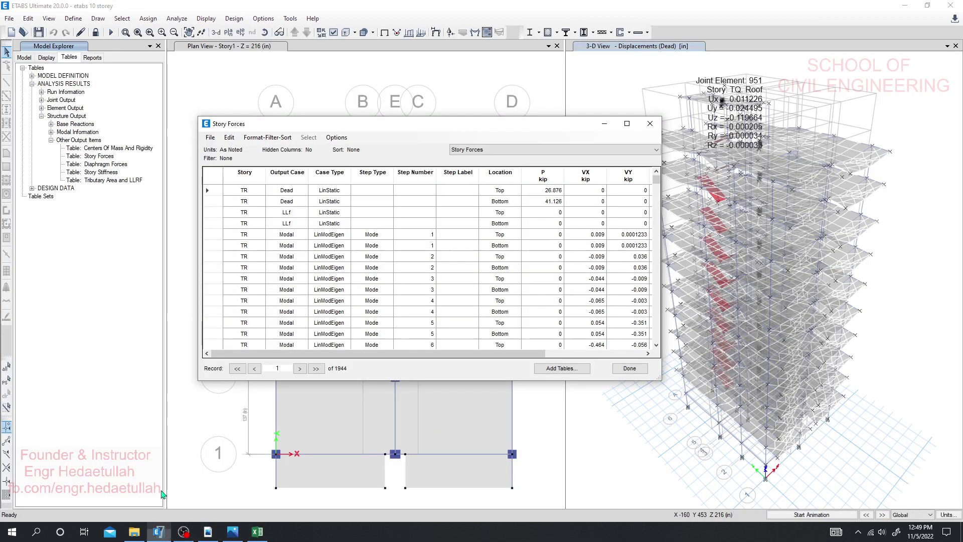
click(294, 178)
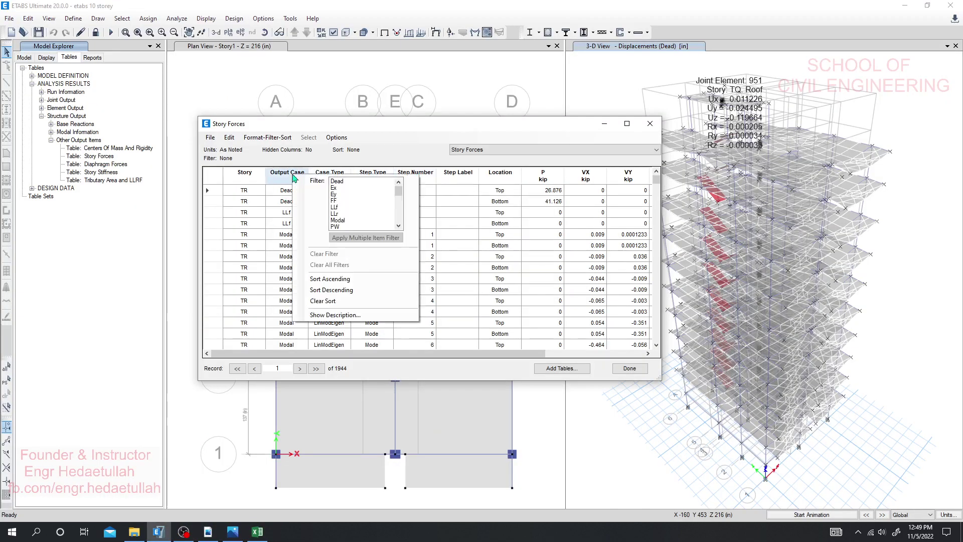
mouse_move(398, 192)
mouse_down()
mouse_move(399, 227)
mouse_move(404, 190)
mouse_up()
click(650, 124)
Step: Start a new load combination and name it DL+LL
click(84, 20)
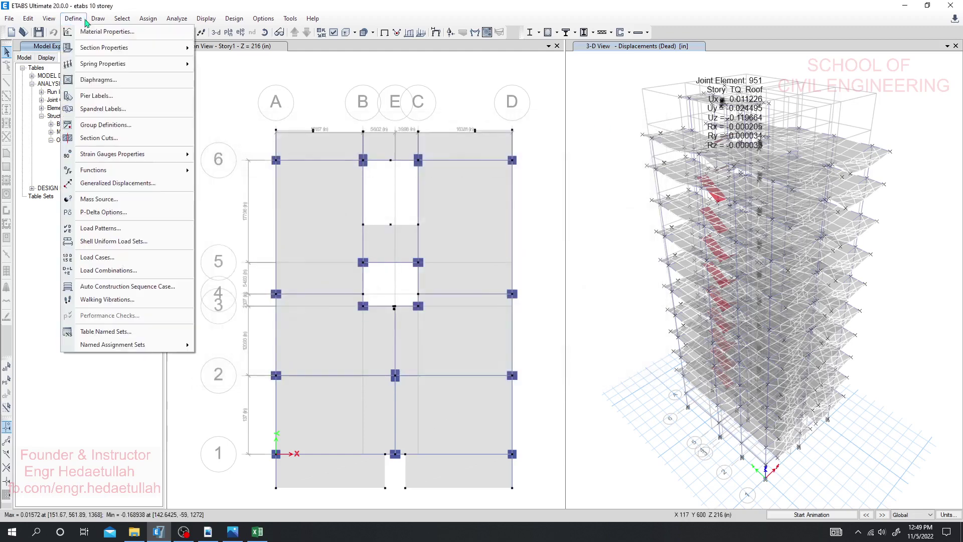
click(108, 271)
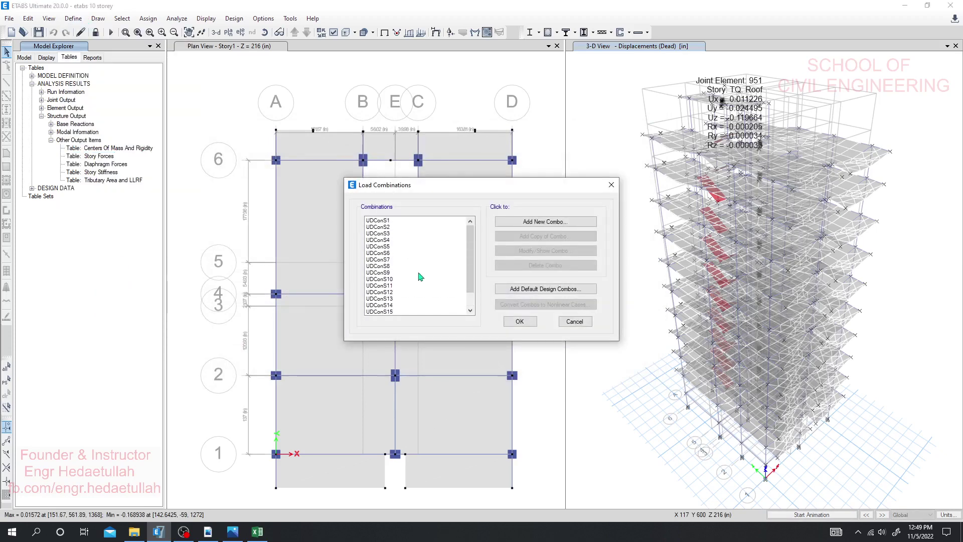
click(538, 222)
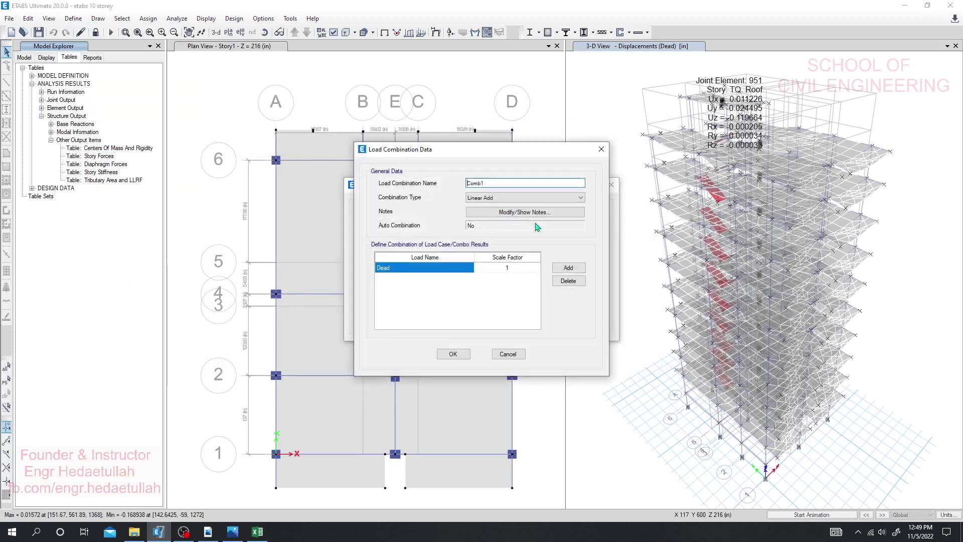
double_click(495, 183)
text(DL+LL)
Step: Add the FF and PW load cases to the DL+LL combination, each with a scale factor of 1
click(568, 267)
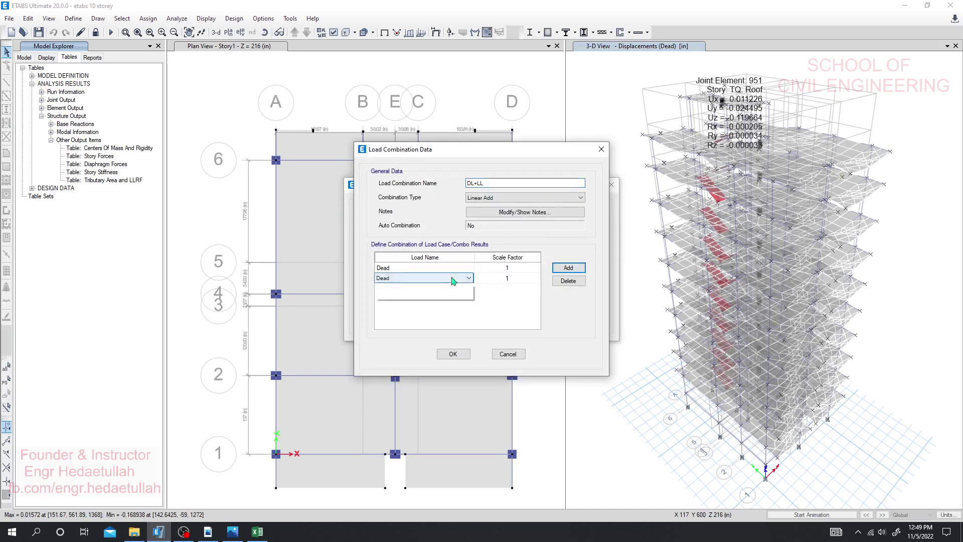
click(441, 278)
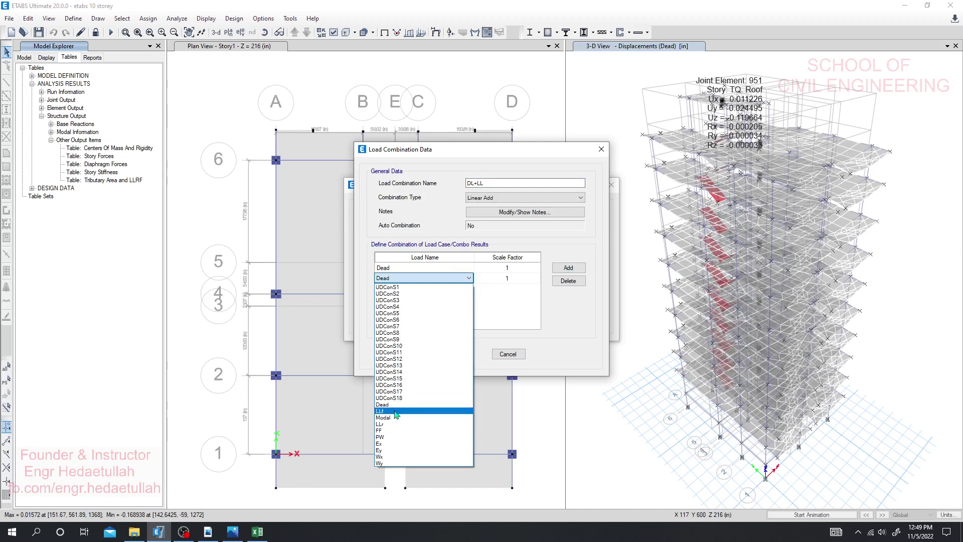
click(386, 430)
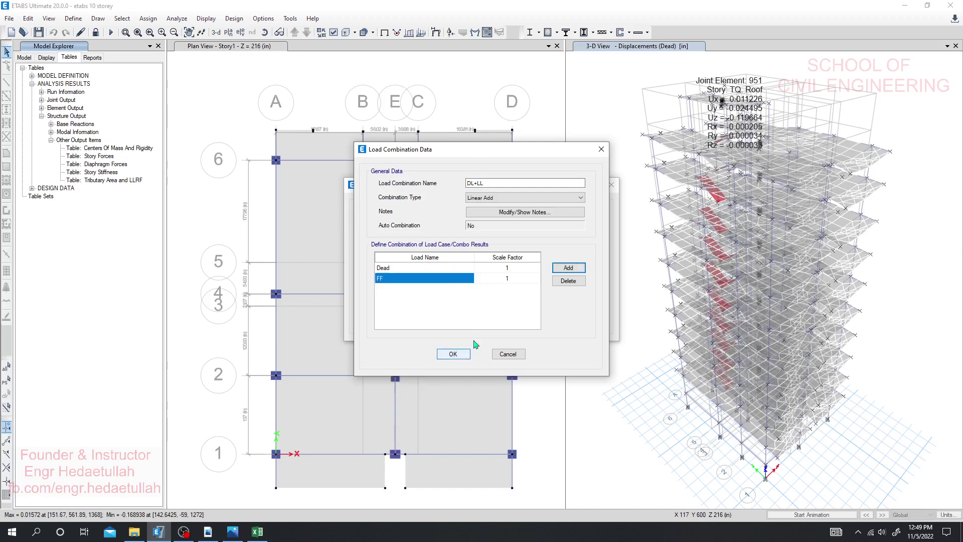
click(560, 271)
click(451, 289)
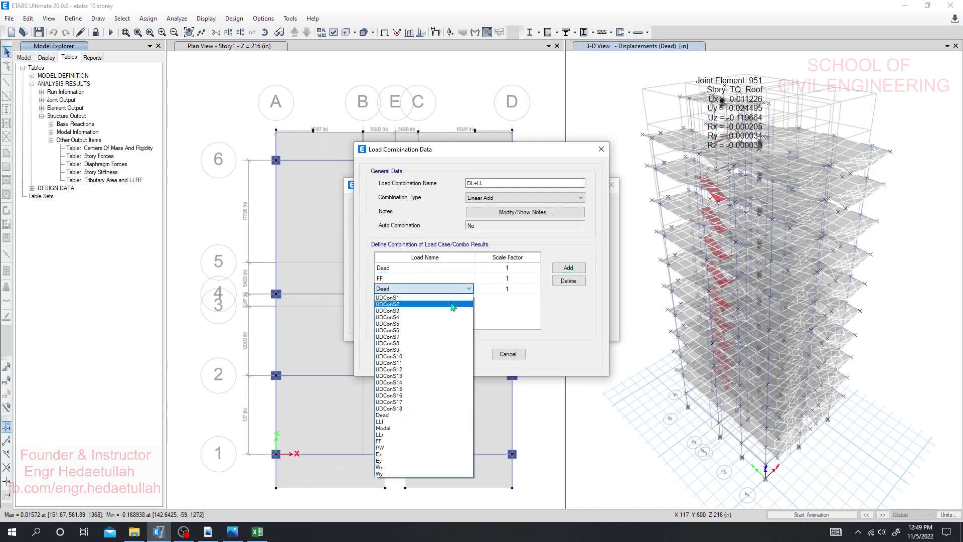
click(392, 448)
Step: Add the live load cases LLf and LLr to the DL+LL combination, each with a scale factor of 1
click(567, 268)
click(447, 299)
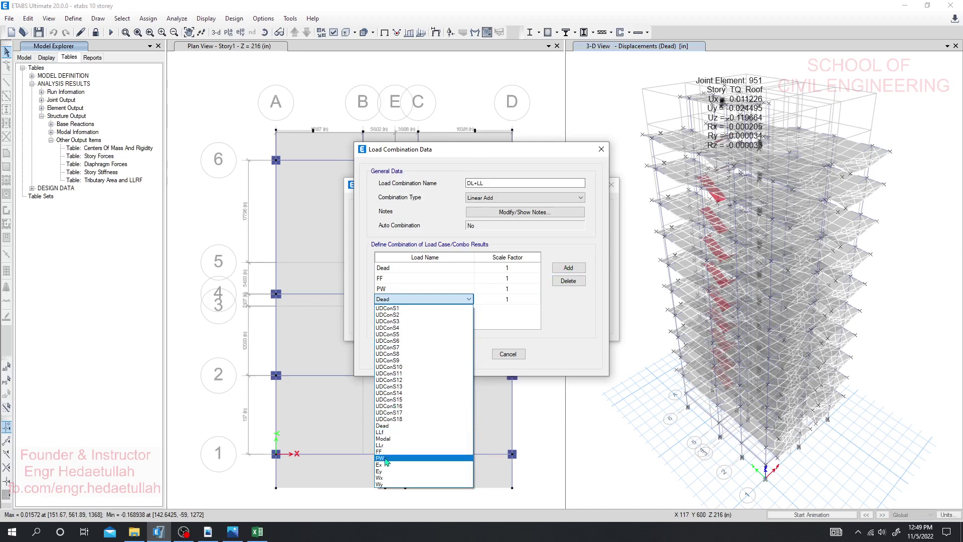
click(391, 433)
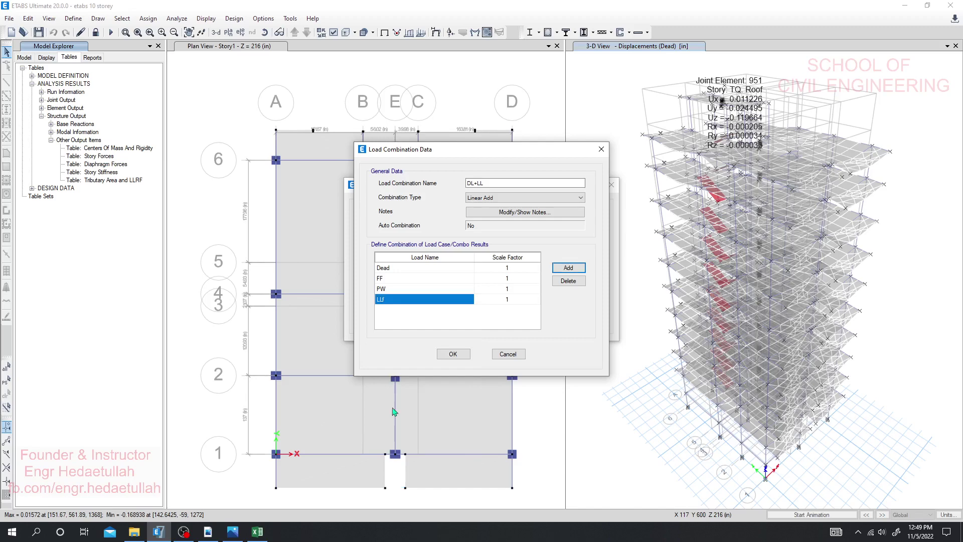
click(568, 268)
click(442, 309)
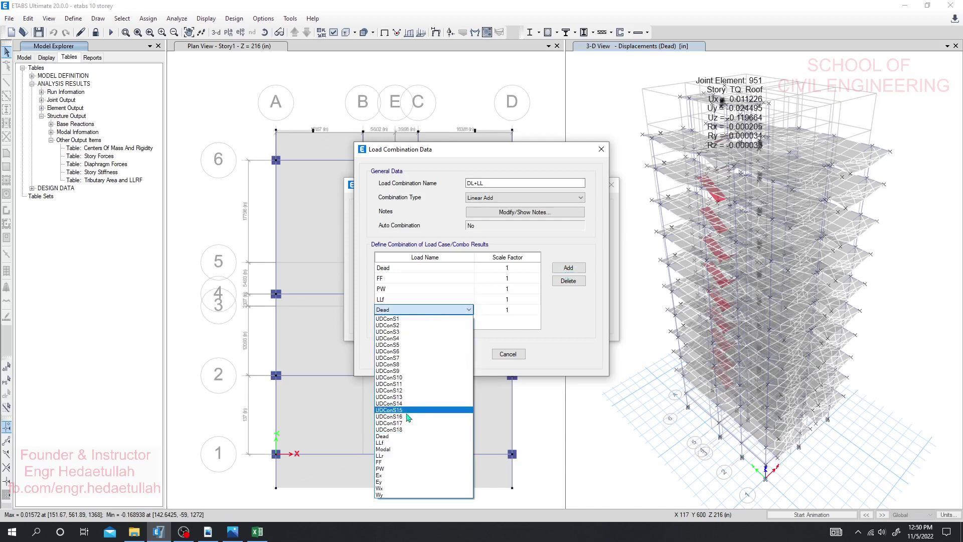
click(394, 455)
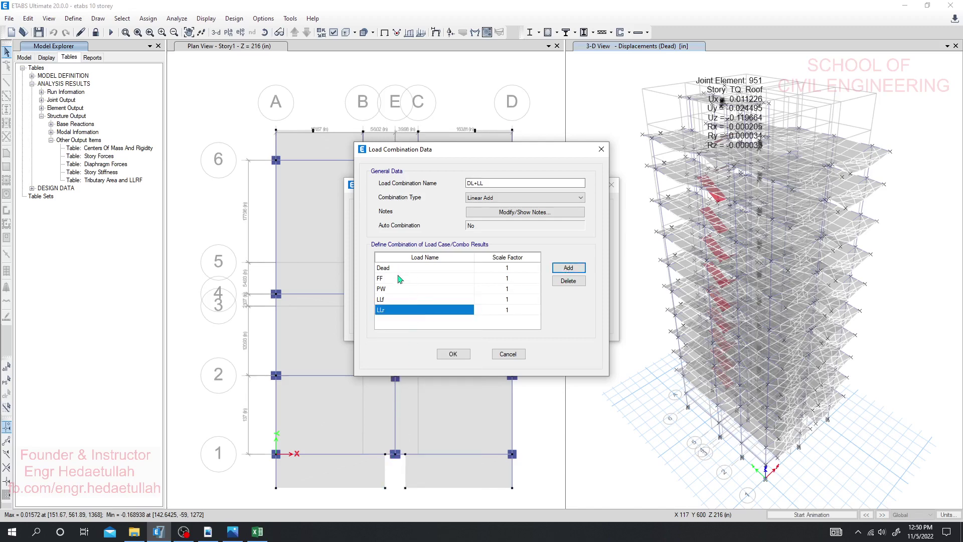
Step: Accept the DL+LL combination definition and close the load combinations list
click(401, 324)
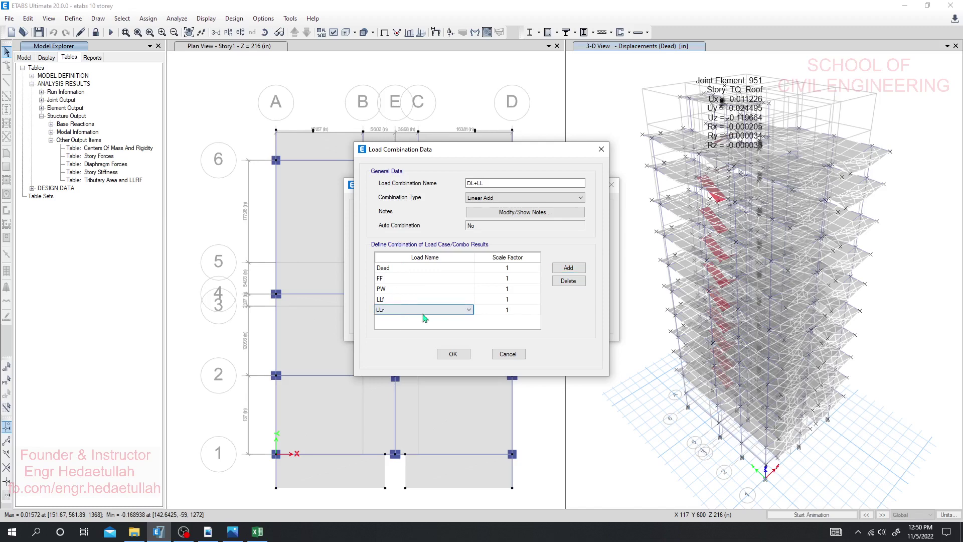
click(453, 354)
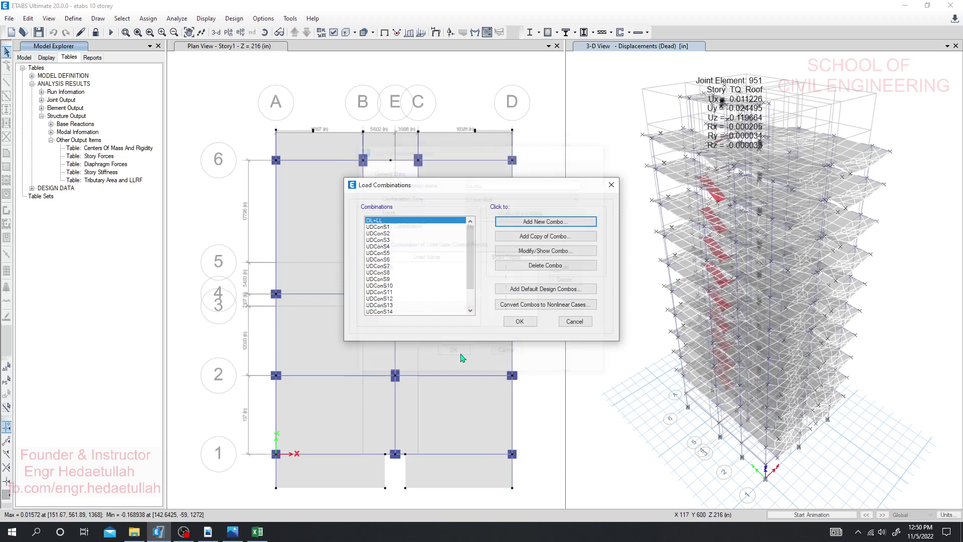
click(519, 321)
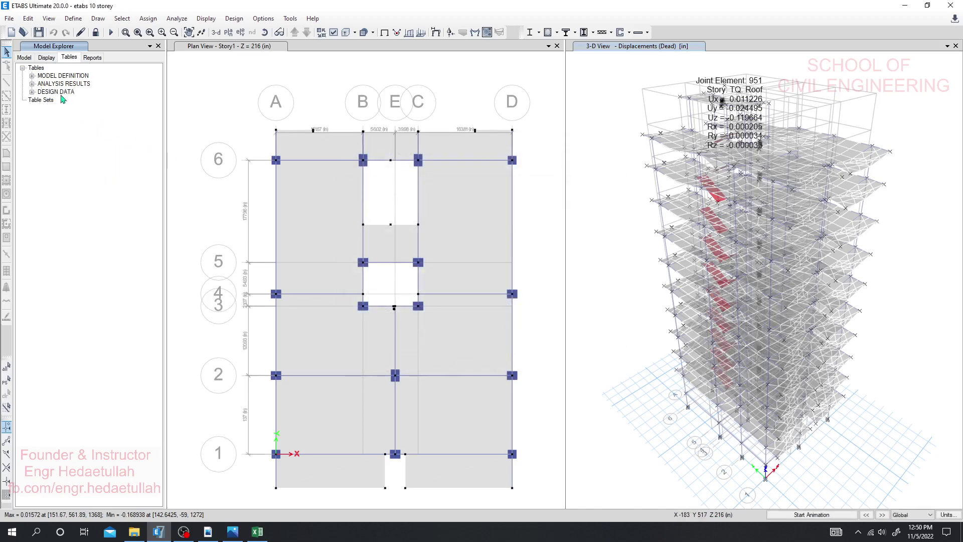
Step: Open the Story Forces table from the other structure output items of the analysis results
click(31, 84)
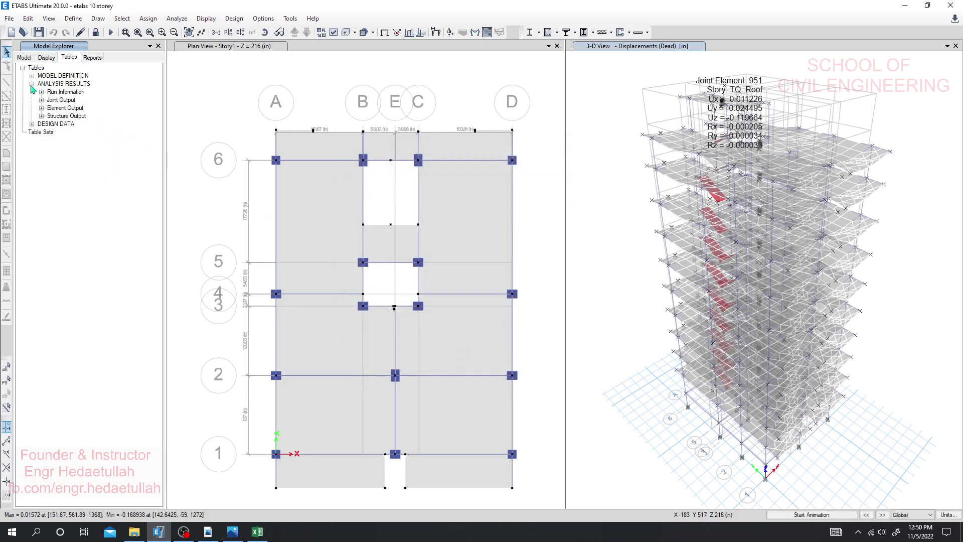
click(41, 116)
click(51, 140)
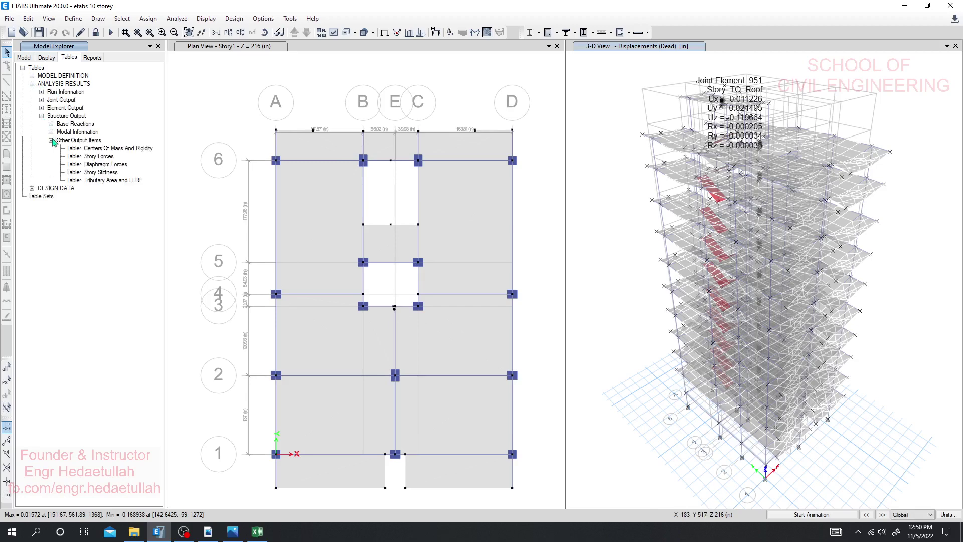
right_click(92, 156)
click(123, 166)
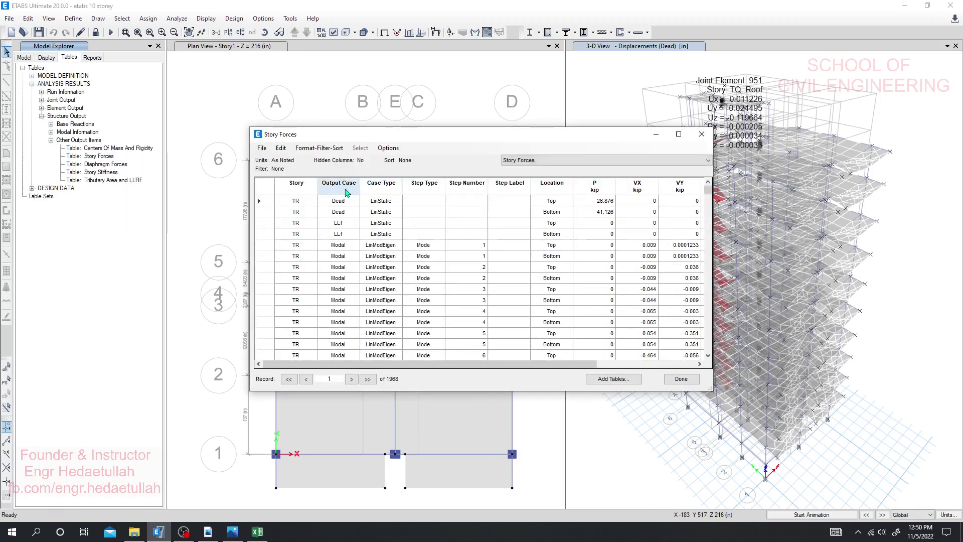
Step: Filter the Story Forces table to case type Combination and output case DL+LL
click(380, 188)
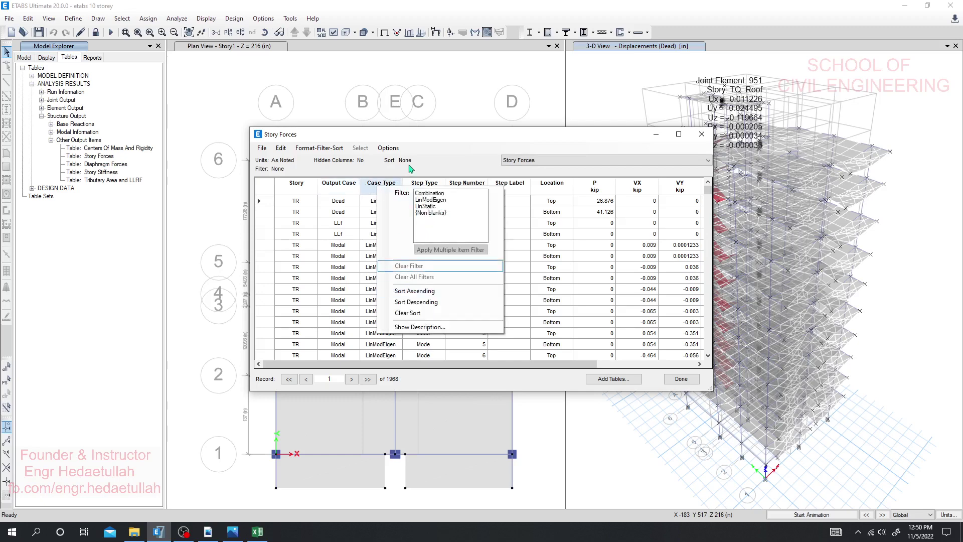
click(438, 194)
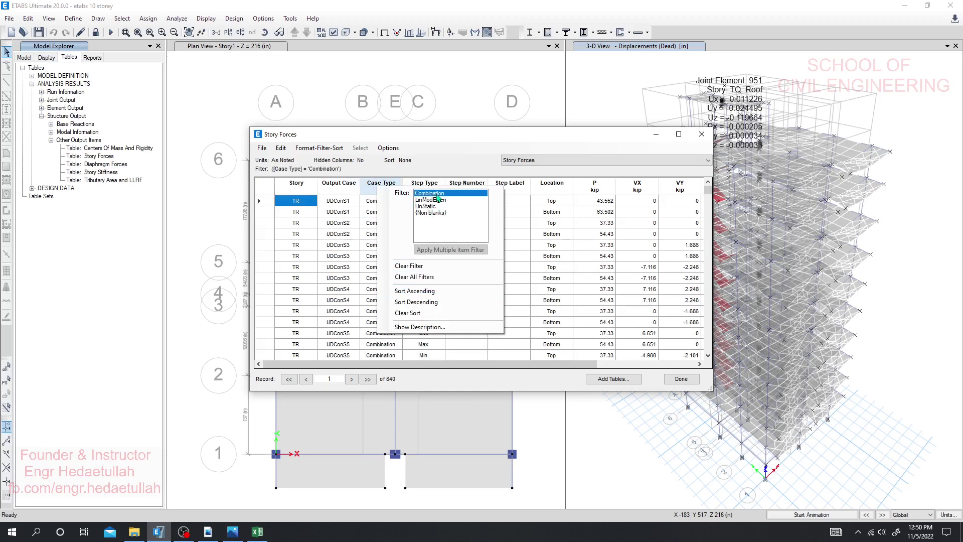
click(454, 158)
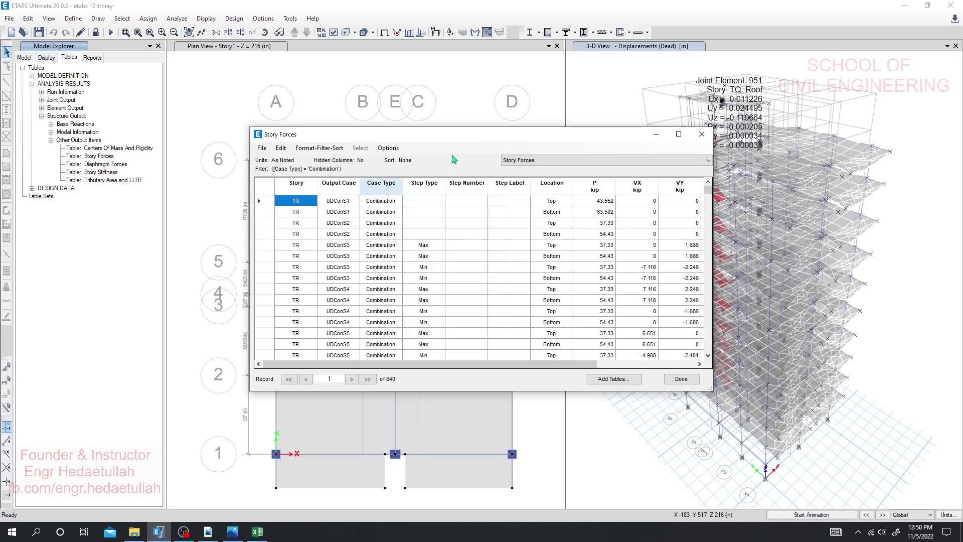
click(344, 185)
scroll(397, 217, down, 8)
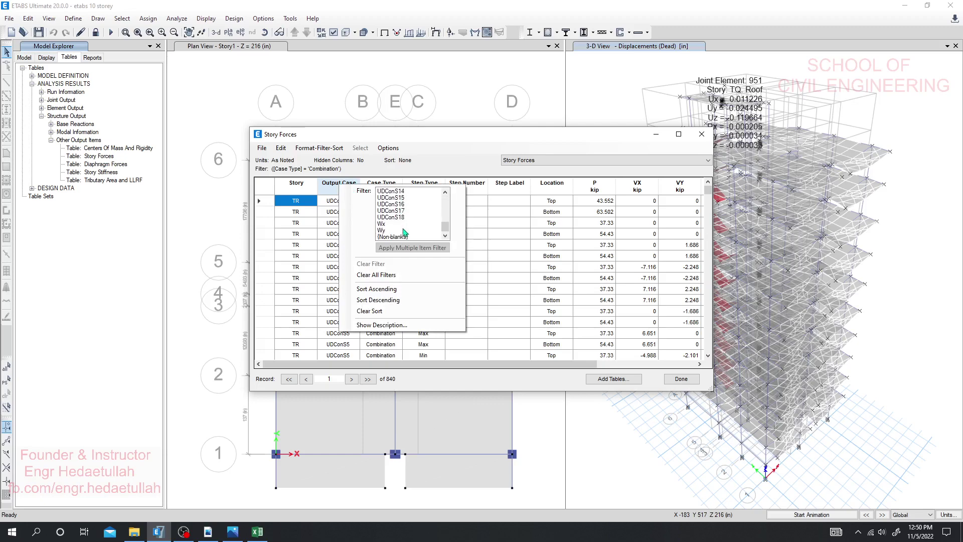
scroll(405, 232, up, 10)
click(394, 199)
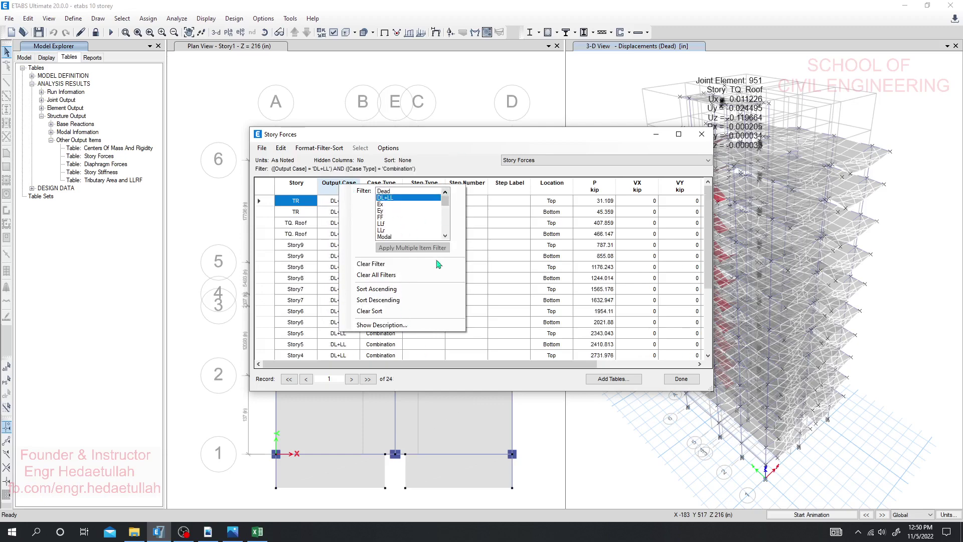
click(475, 177)
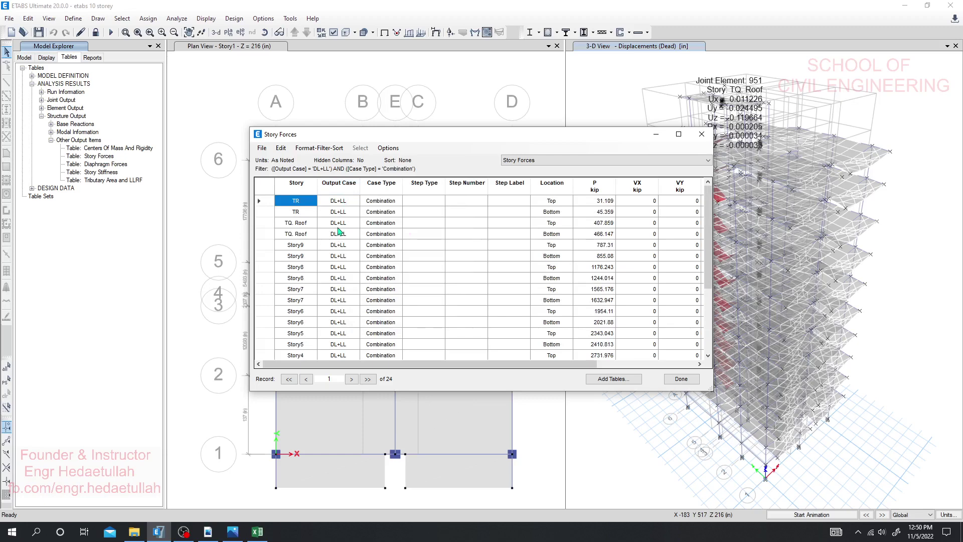
Step: Filter the story forces to the Top location and sort the rows by story in ascending order
click(552, 185)
click(596, 196)
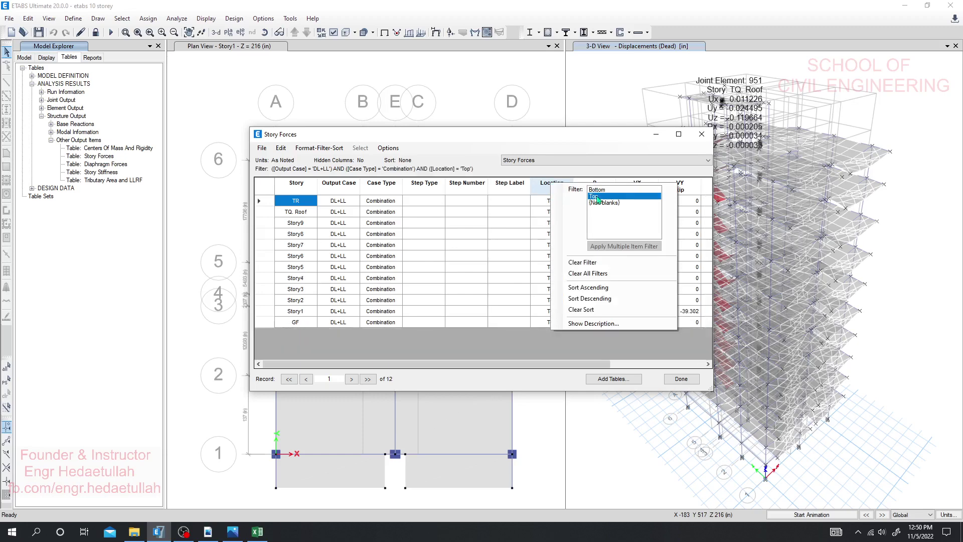
click(461, 342)
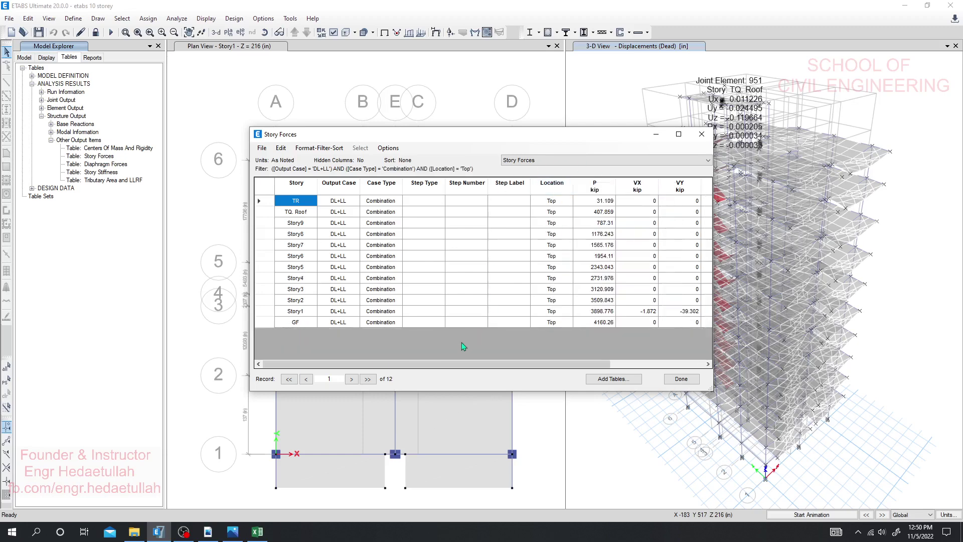
click(281, 184)
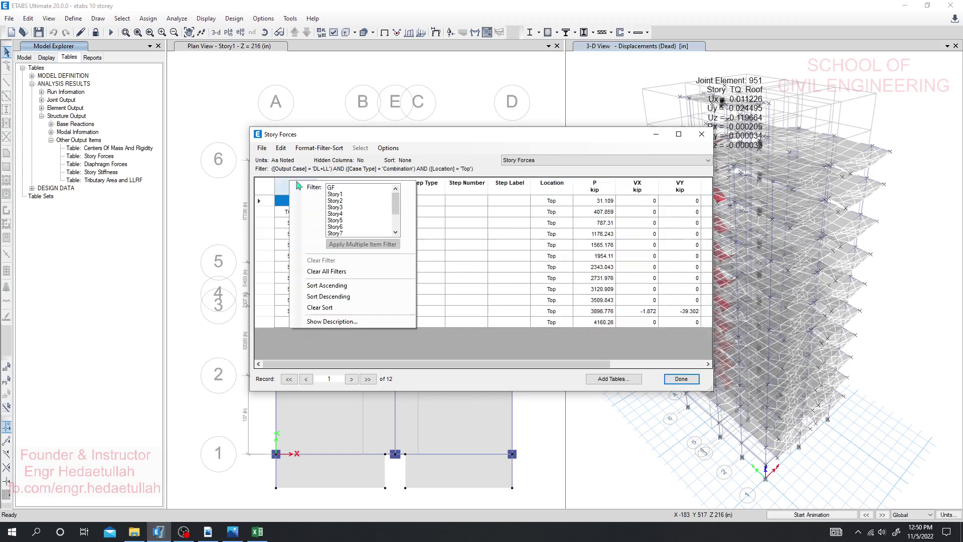
click(327, 285)
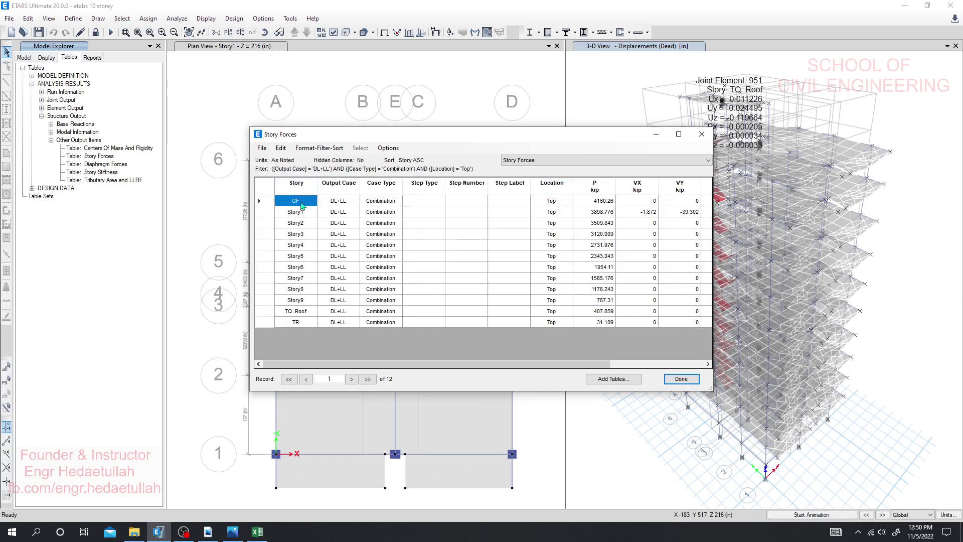
Step: Try to copy the P values of all stories from GF to TR in the Story Forces table
mouse_move(557, 369)
mouse_down()
mouse_move(652, 369)
mouse_move(558, 369)
mouse_up()
click(598, 201)
shift+click(592, 322)
right_click(598, 287)
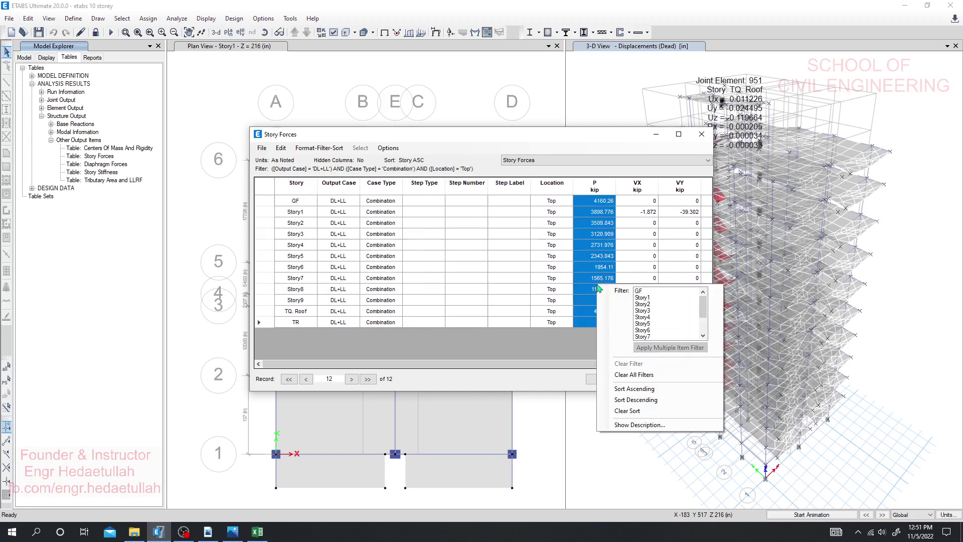
right_click(594, 254)
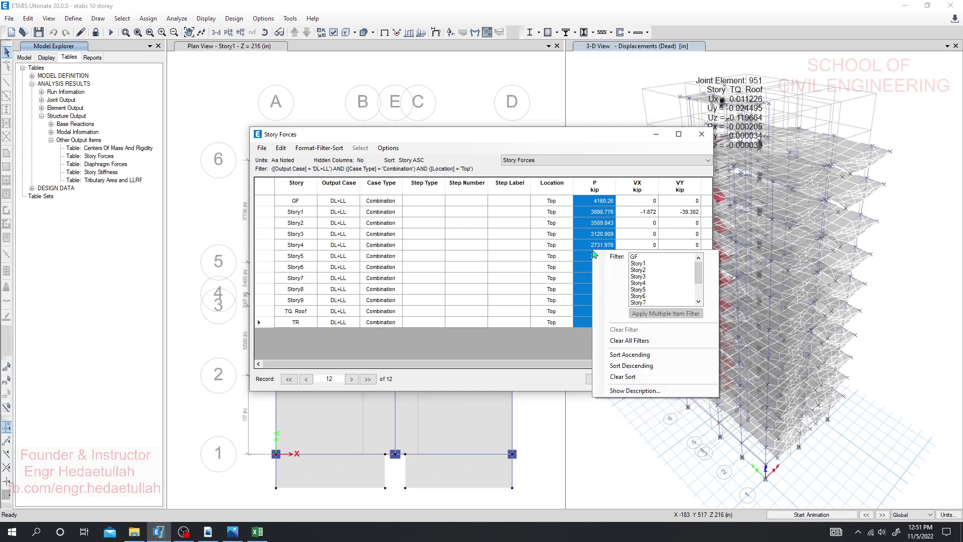
right_click(586, 229)
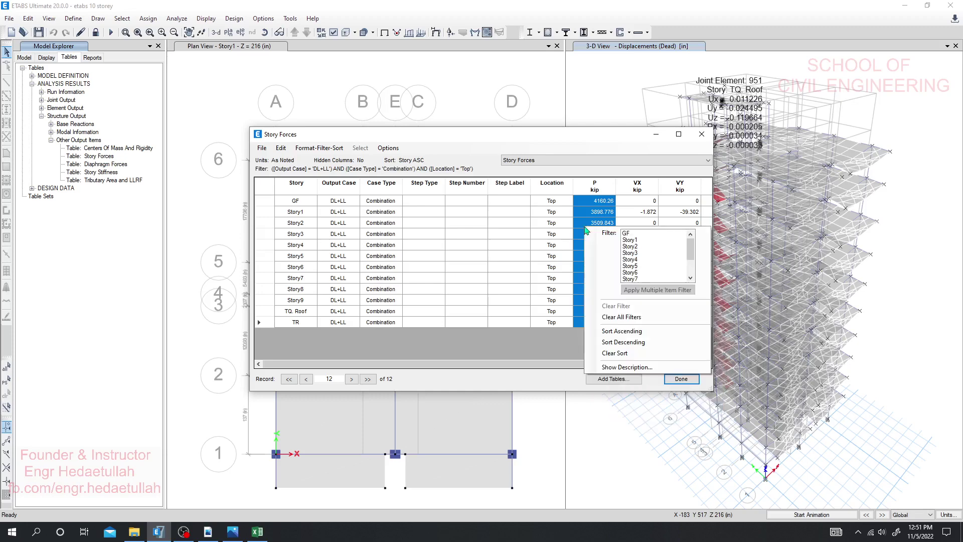
click(588, 164)
click(473, 160)
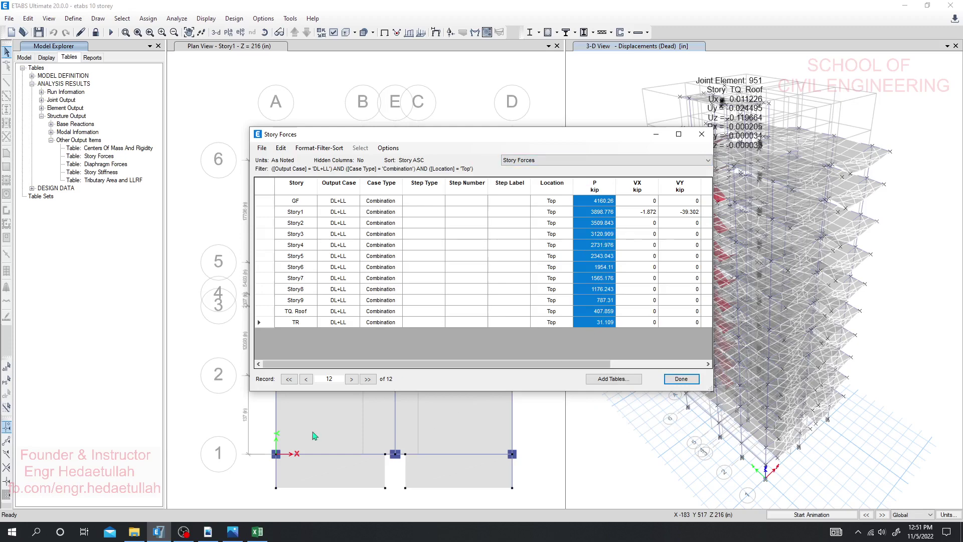
Step: Switch to the Excel sheet, try pasting into the DL+LL story force column from D13, and undo the paste
click(257, 532)
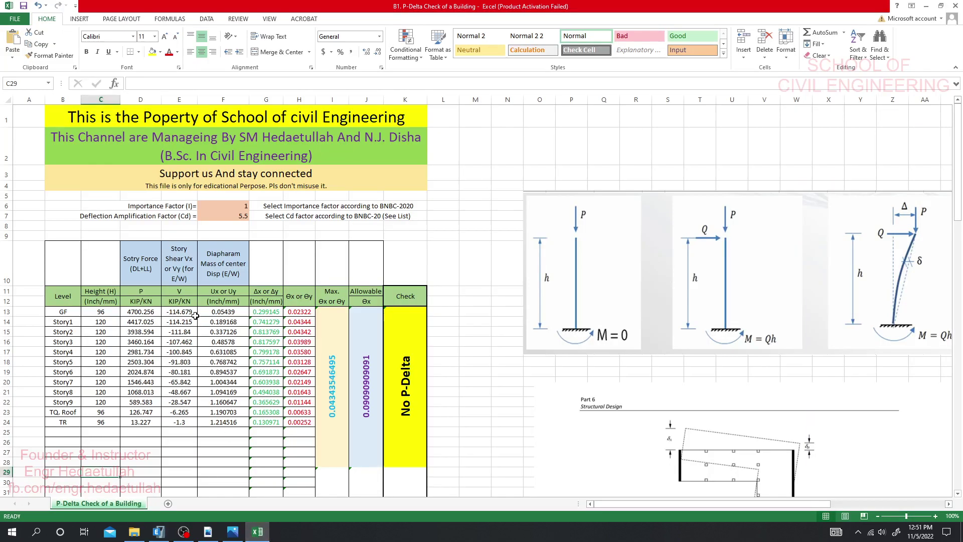
right_click(142, 313)
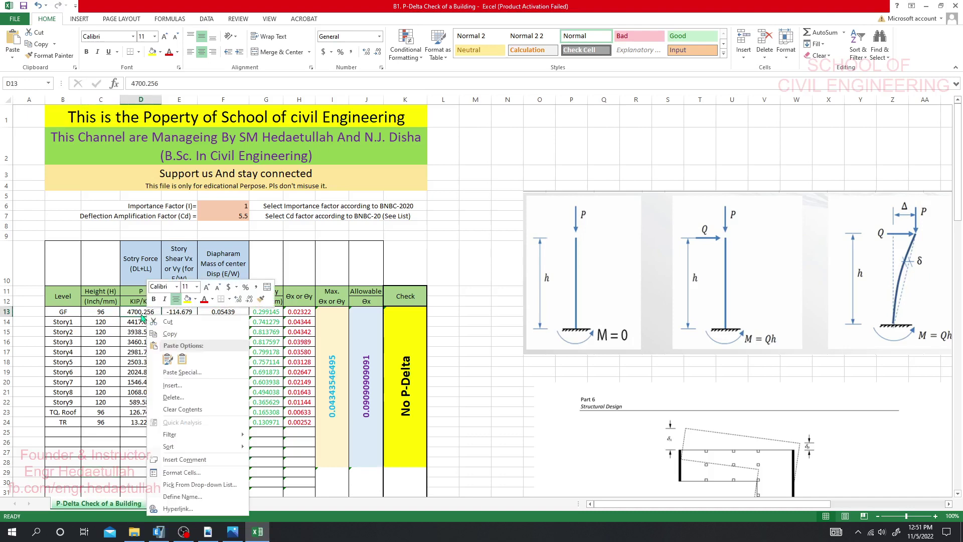
click(183, 358)
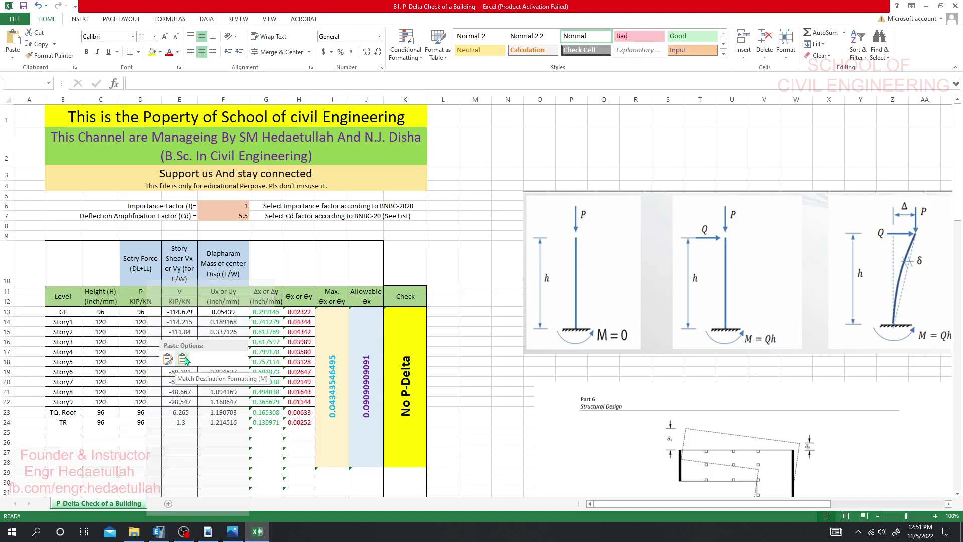
key(ctrl+z)
right_click(147, 315)
mouse_move(229, 538)
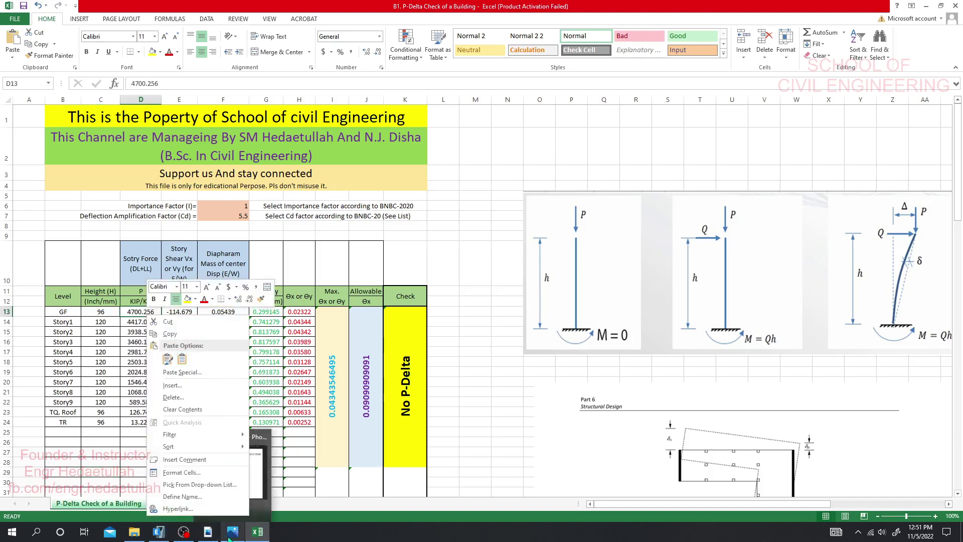
Step: Return to ETABS and copy the DL+LL P values of all stories from GF to TR
click(159, 535)
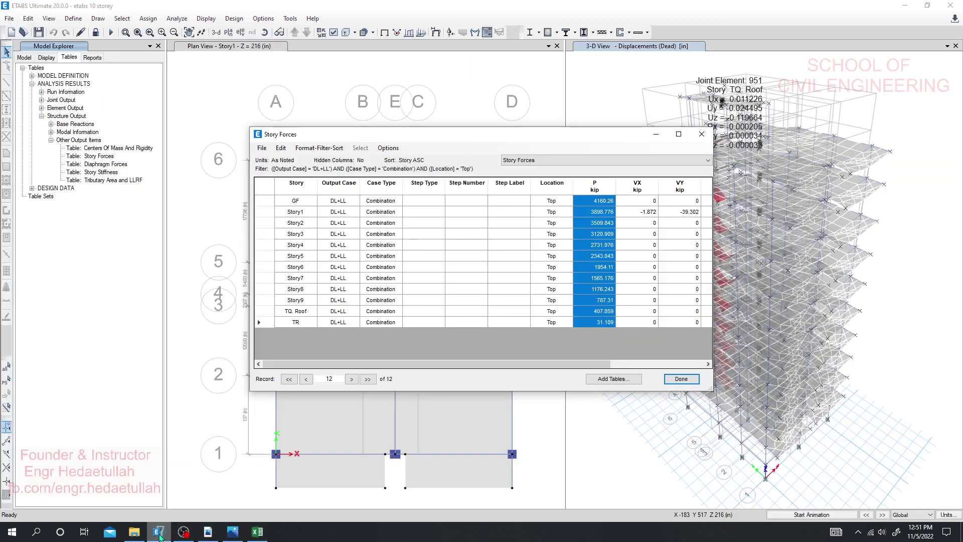
right_click(582, 237)
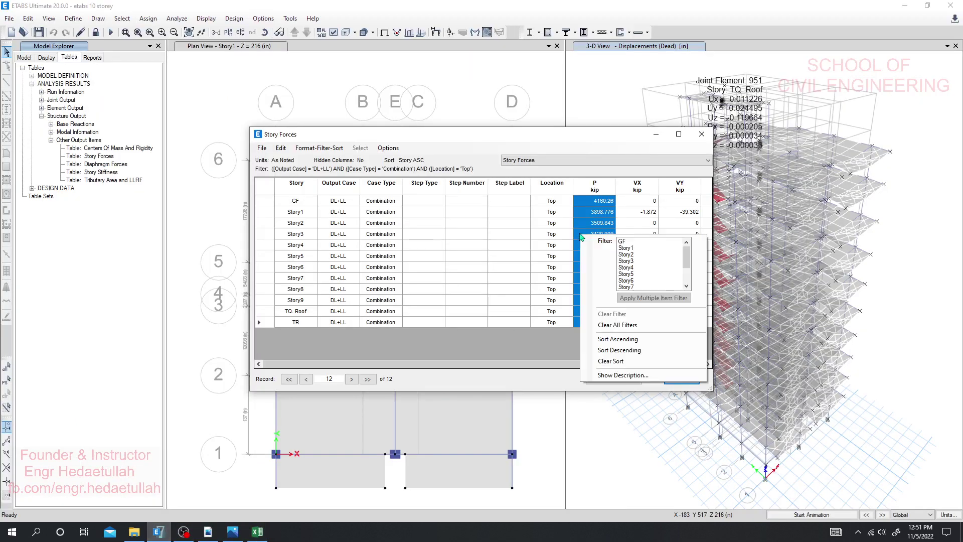
click(577, 226)
click(604, 274)
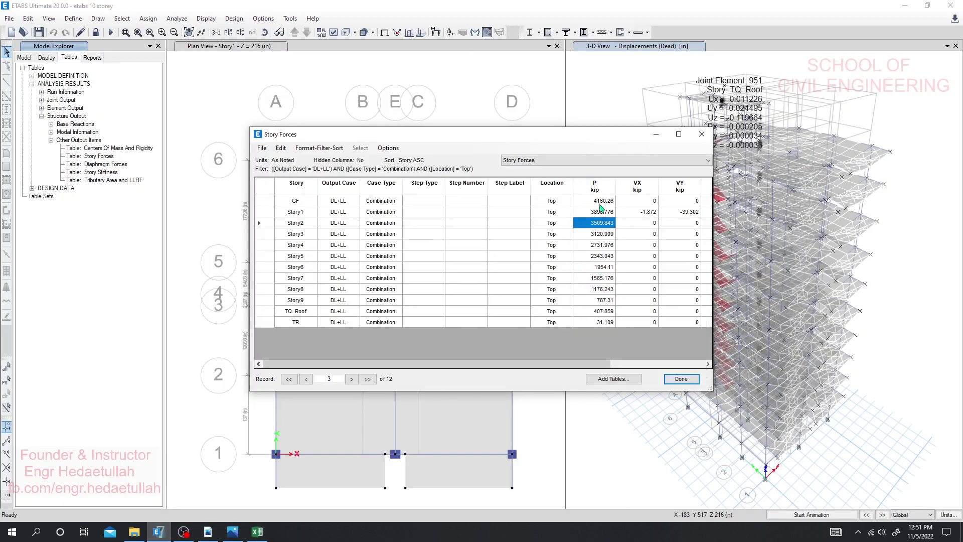
click(600, 205)
shift+click(597, 324)
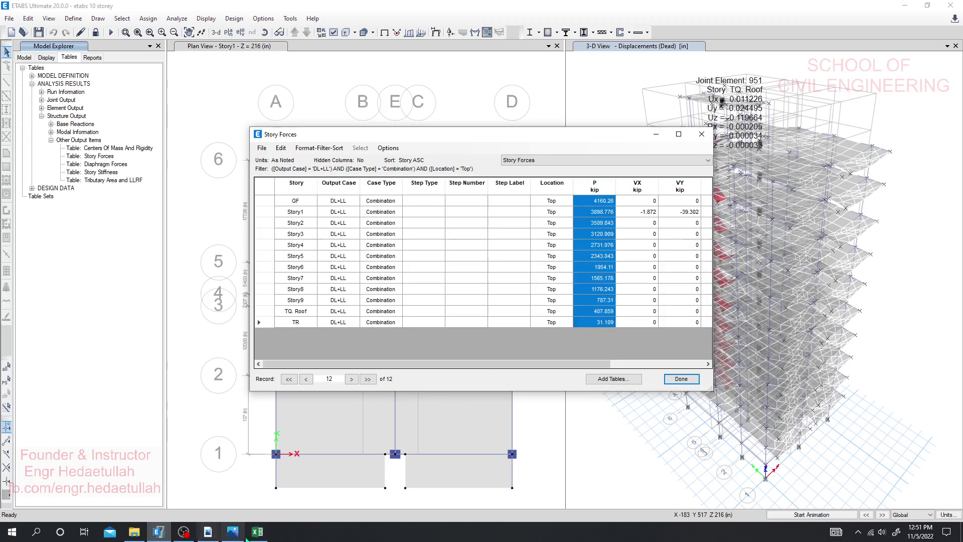
Step: Paste the P values into the DL+LL story force column of the Excel sheet from D13, matching the destination formatting
click(258, 532)
right_click(138, 312)
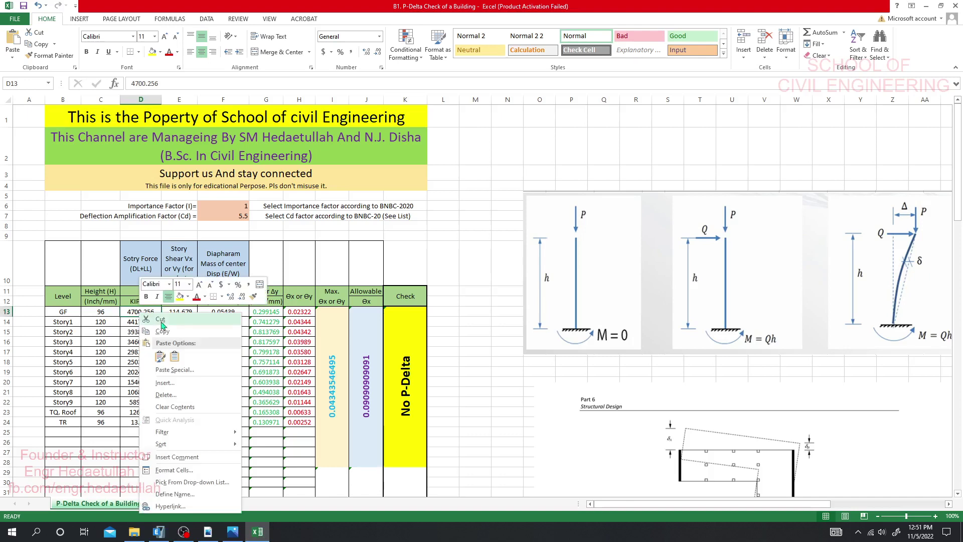
click(172, 355)
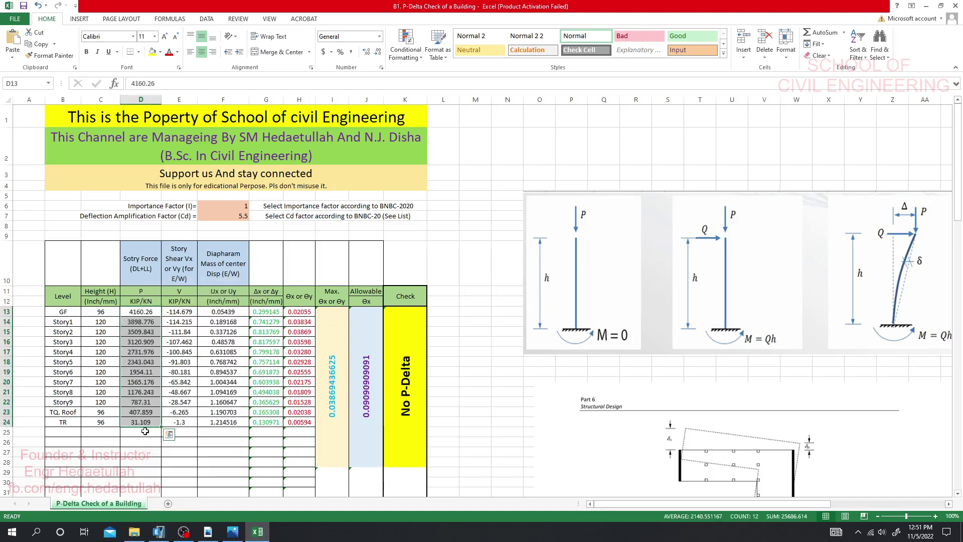
click(145, 455)
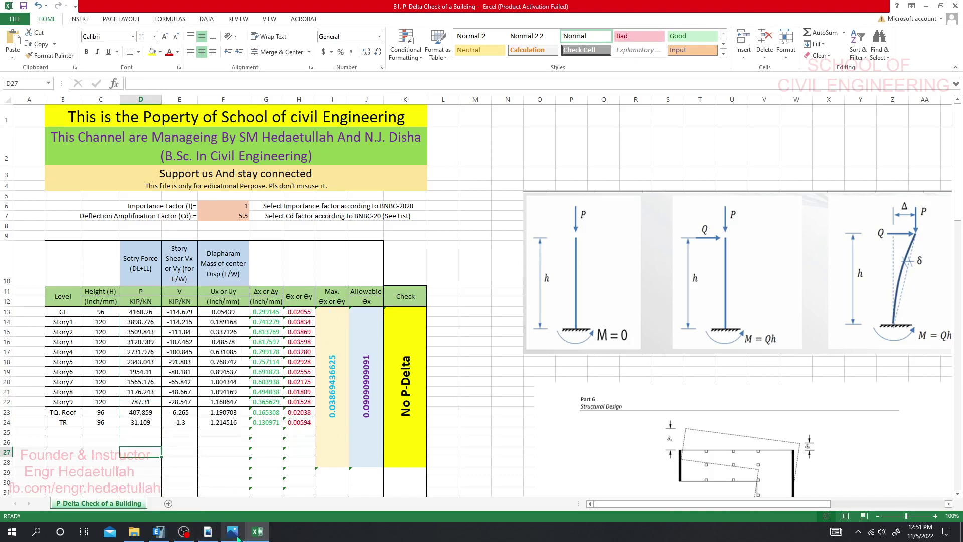
Step: Return to ETABS and change the output case filter of the Story Forces table to Ex
click(160, 531)
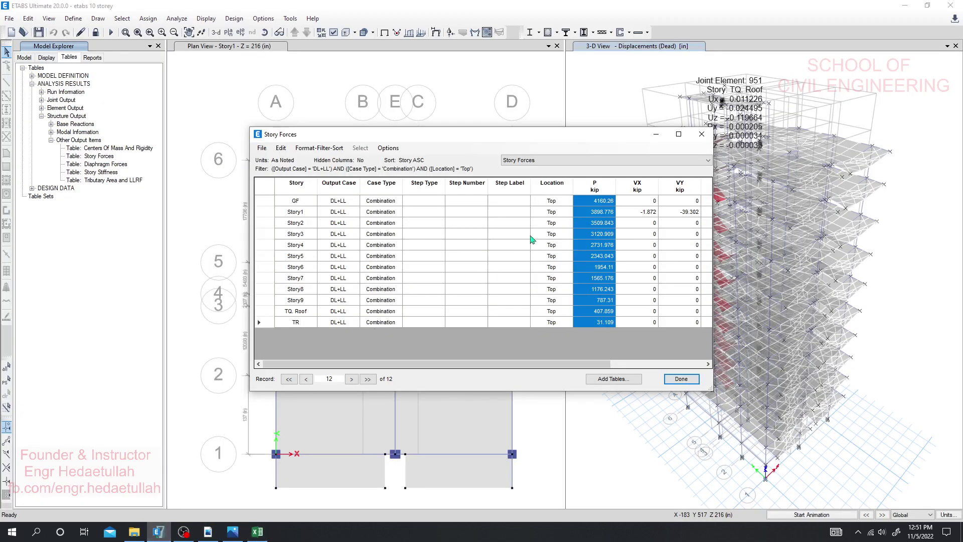
click(335, 187)
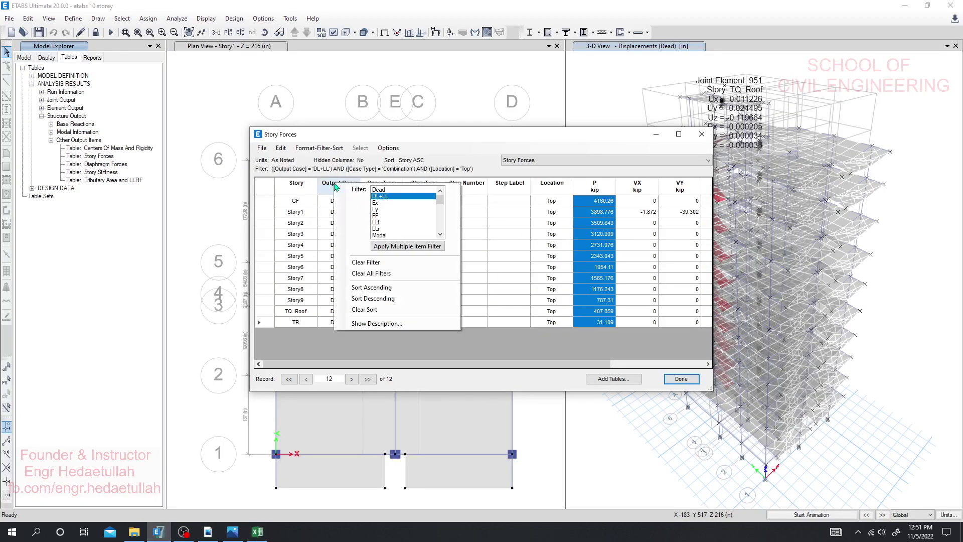
scroll(387, 217, up, 3)
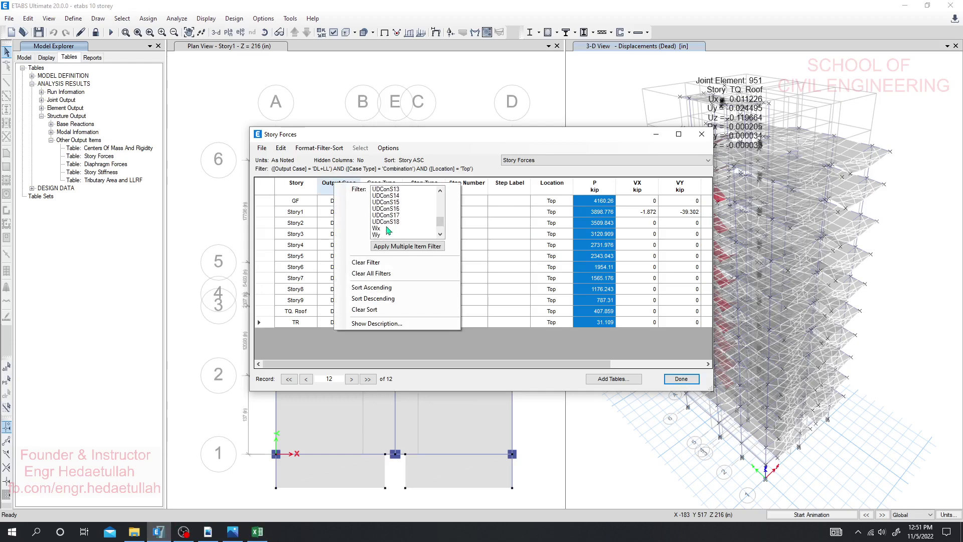
click(379, 204)
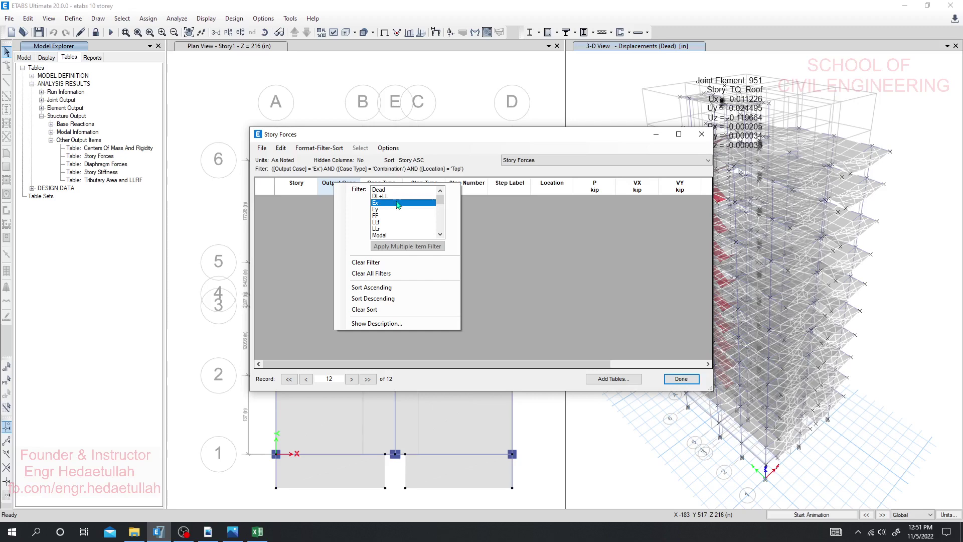
Step: Filter the Case Type column of the Story Forces table to LinStatic
click(311, 233)
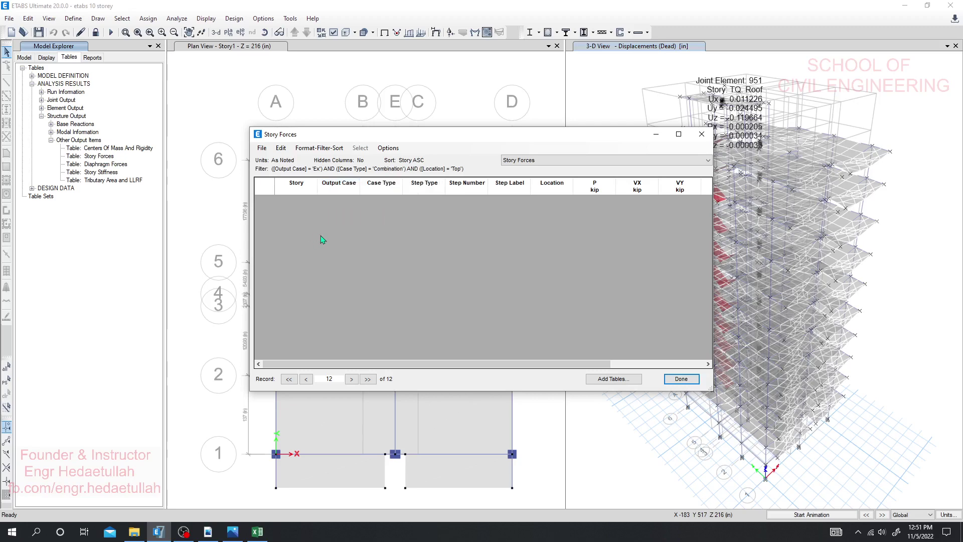
click(380, 188)
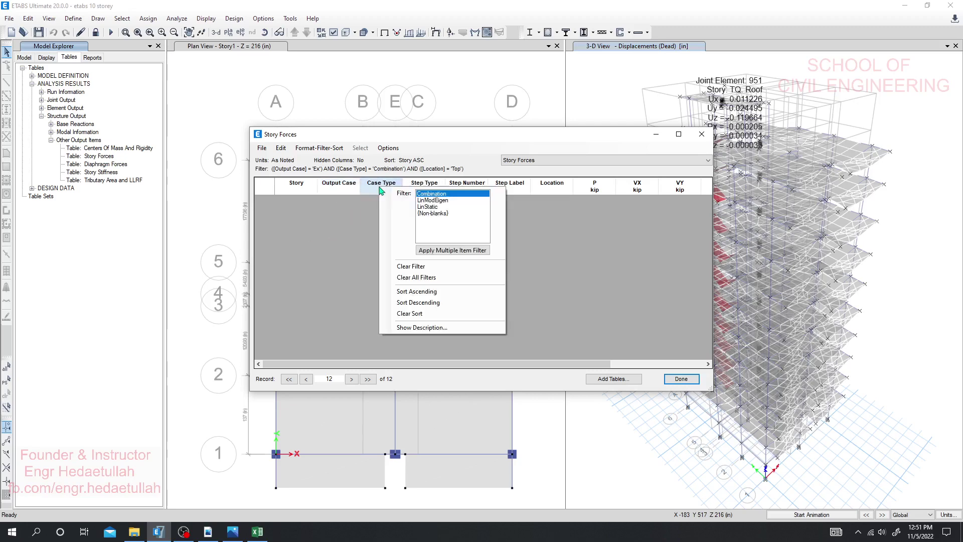
click(437, 206)
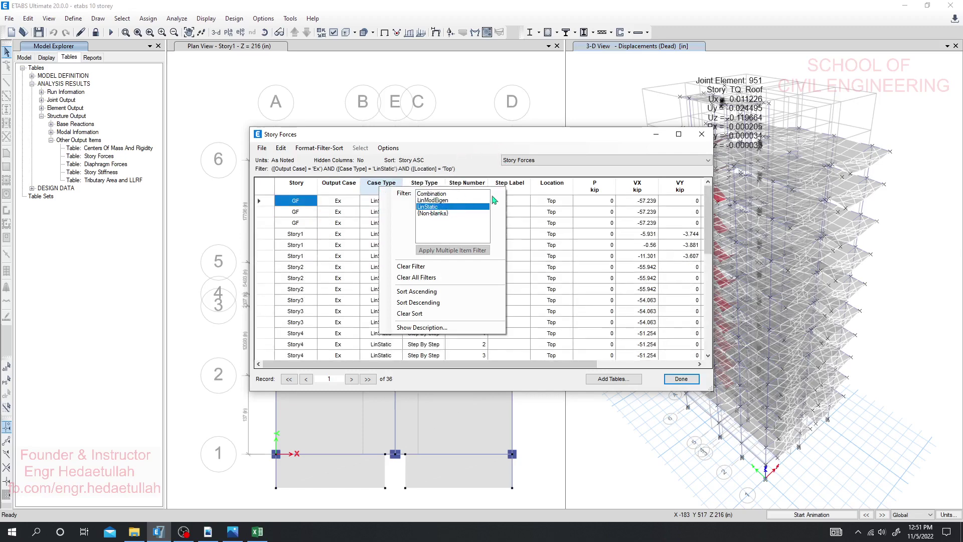
click(552, 189)
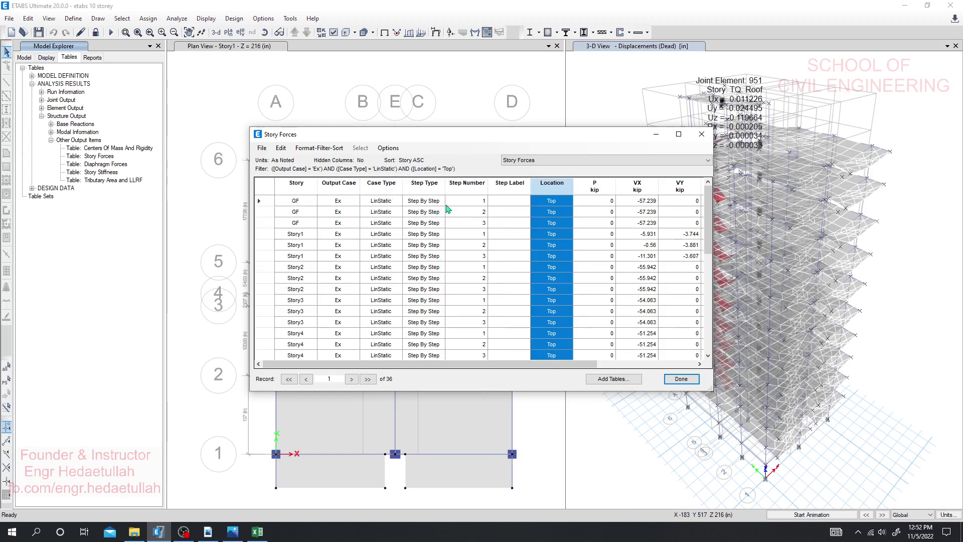
right_click(464, 188)
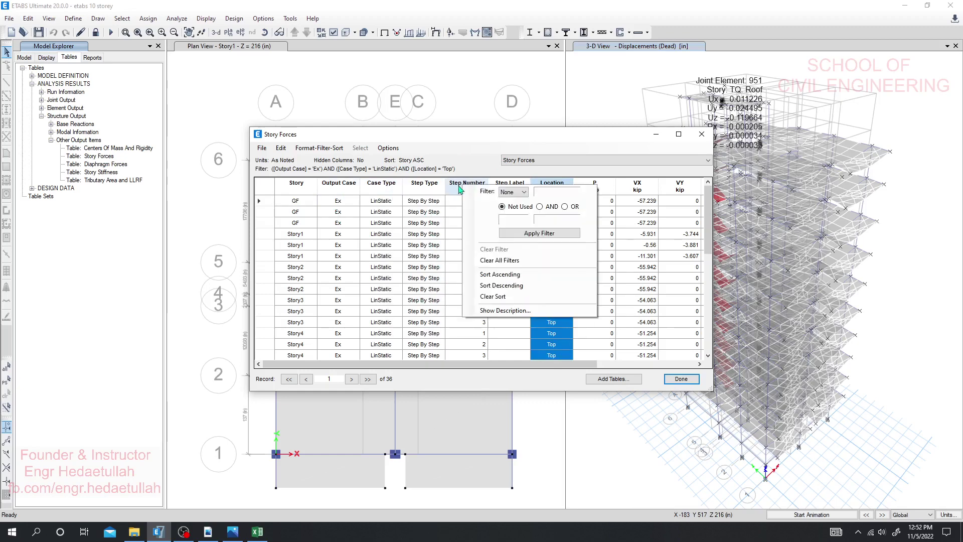
click(512, 192)
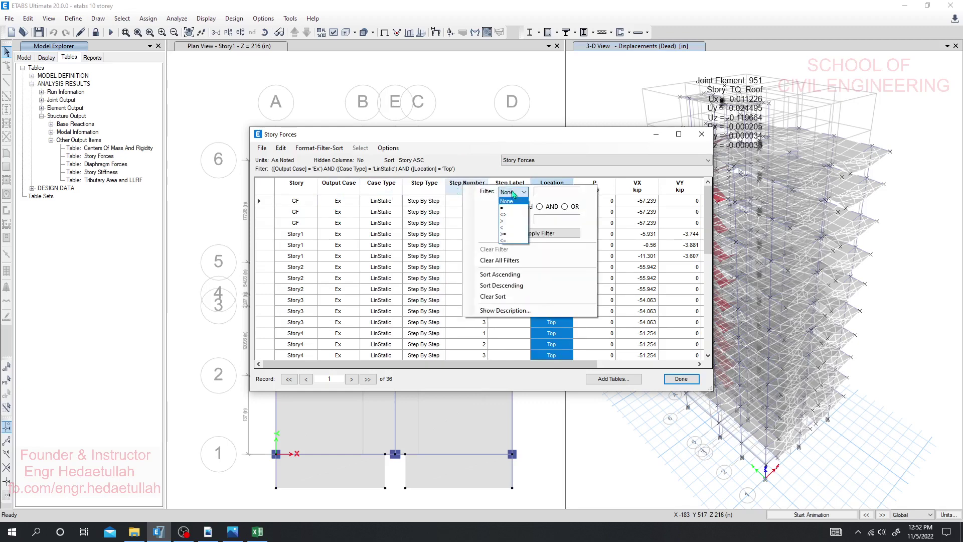
click(467, 161)
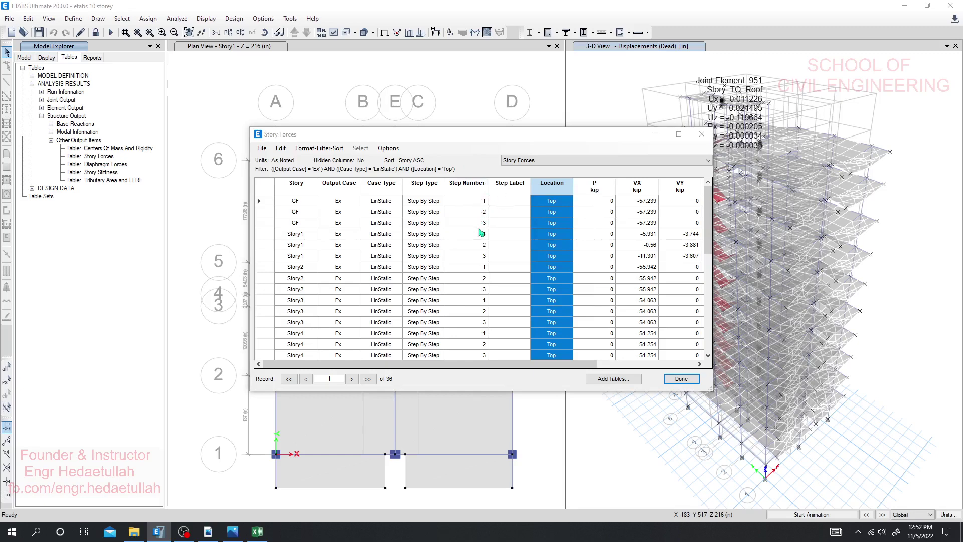
Step: Try the Min, Mode and blank filters on the Step Type column and settle on Step By Step
click(414, 185)
right_click(415, 186)
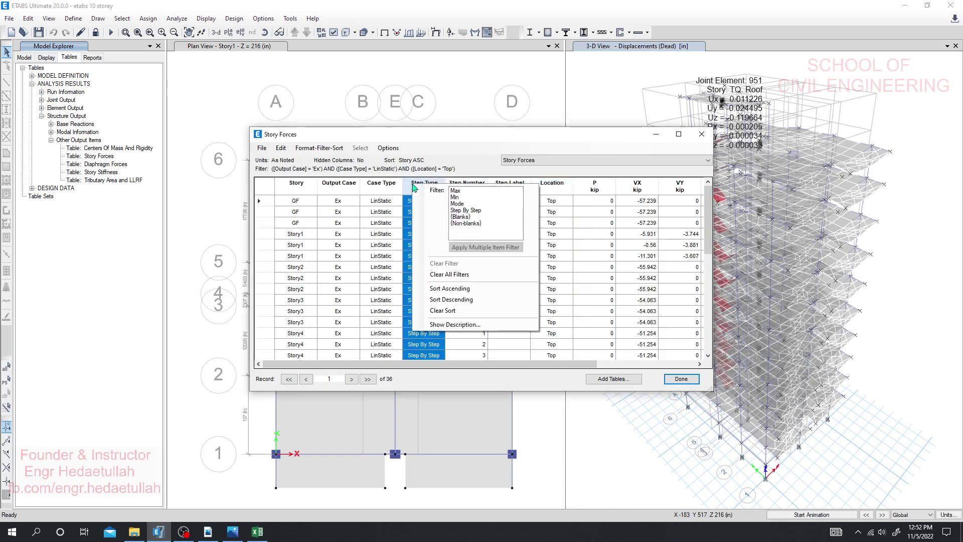
click(465, 191)
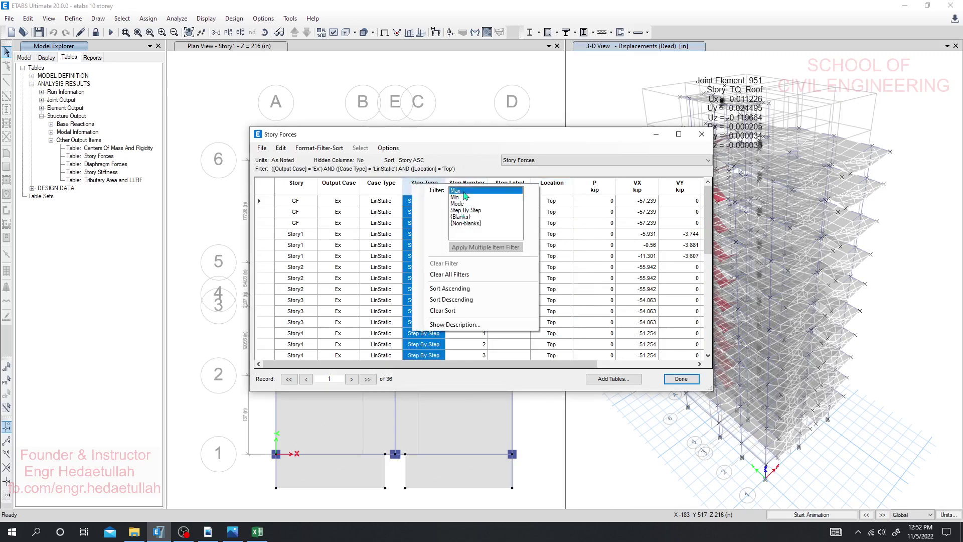
click(465, 198)
click(466, 204)
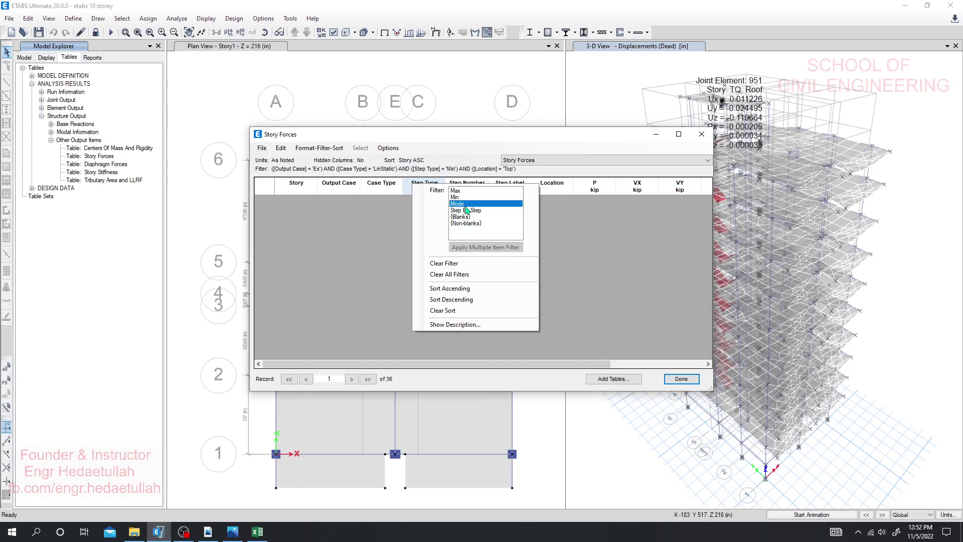
click(477, 211)
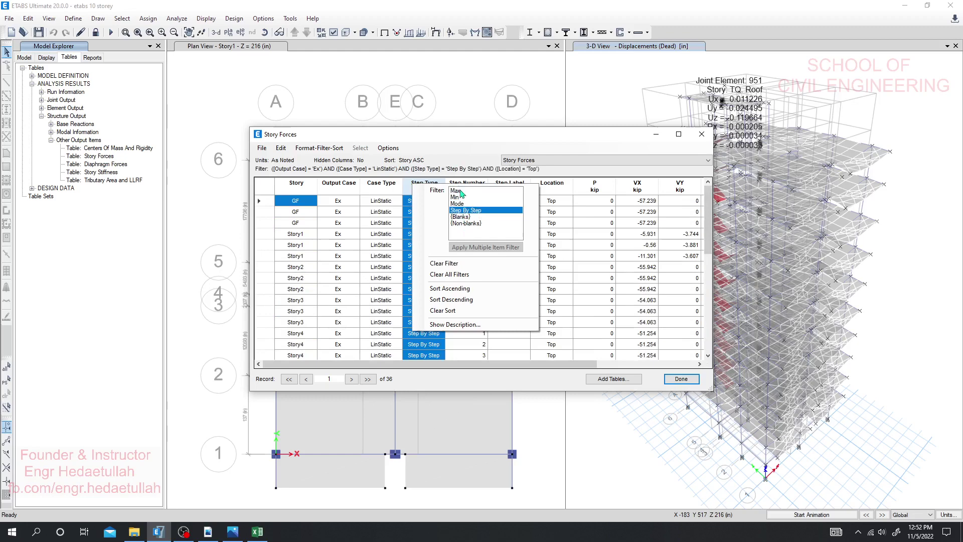
click(465, 217)
click(465, 210)
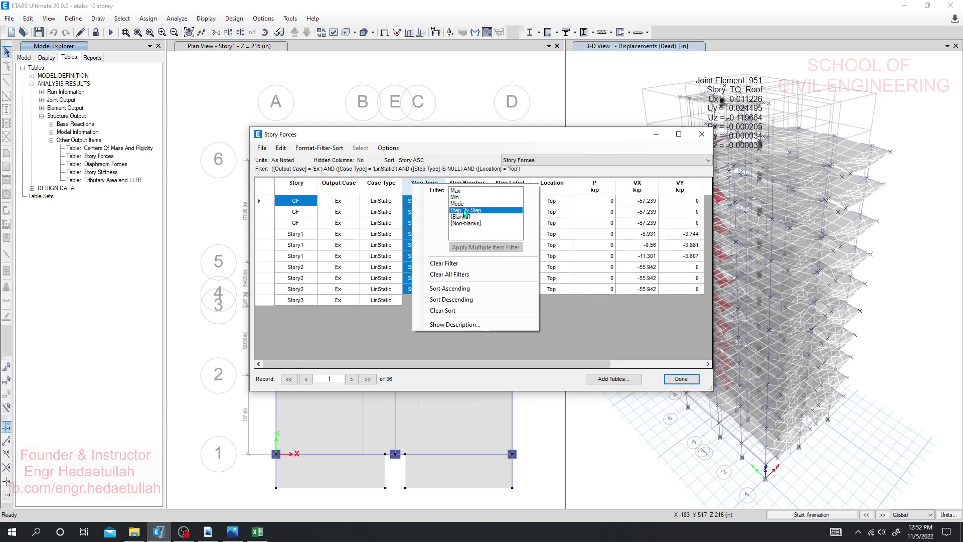
click(448, 152)
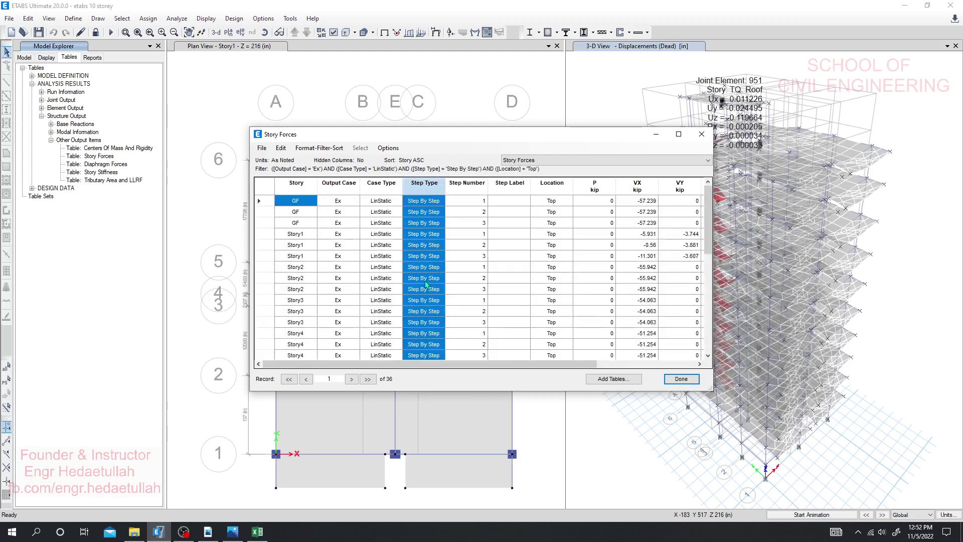
click(341, 190)
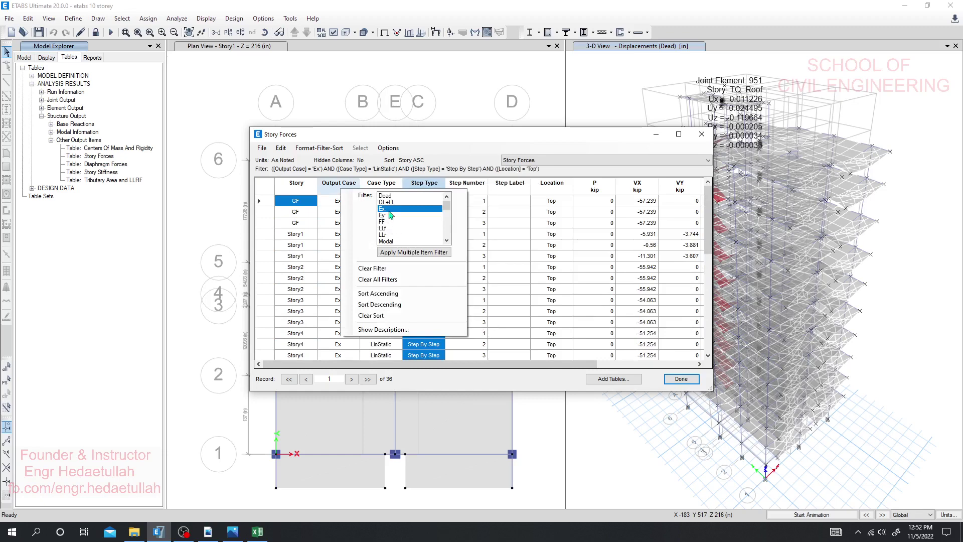
scroll(390, 213, down, 10)
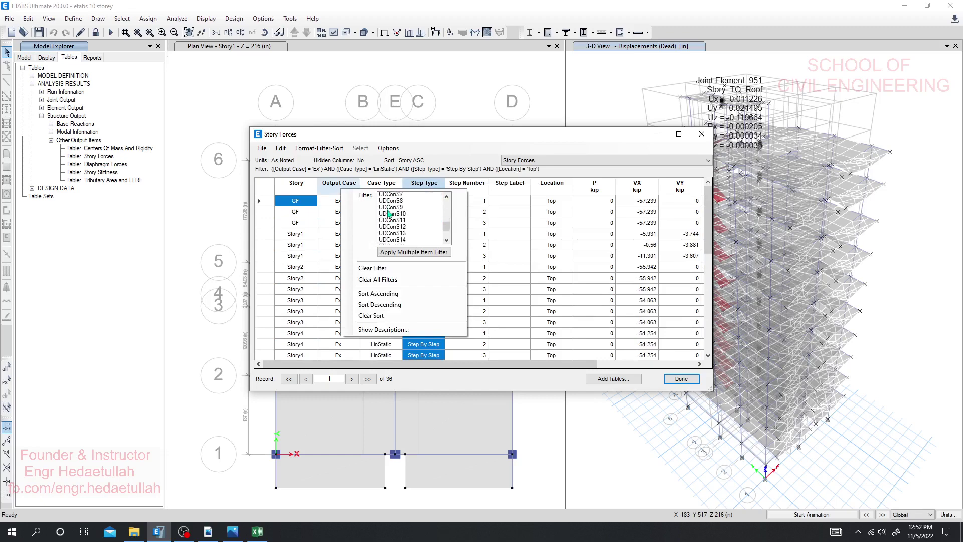
scroll(390, 215, up, 10)
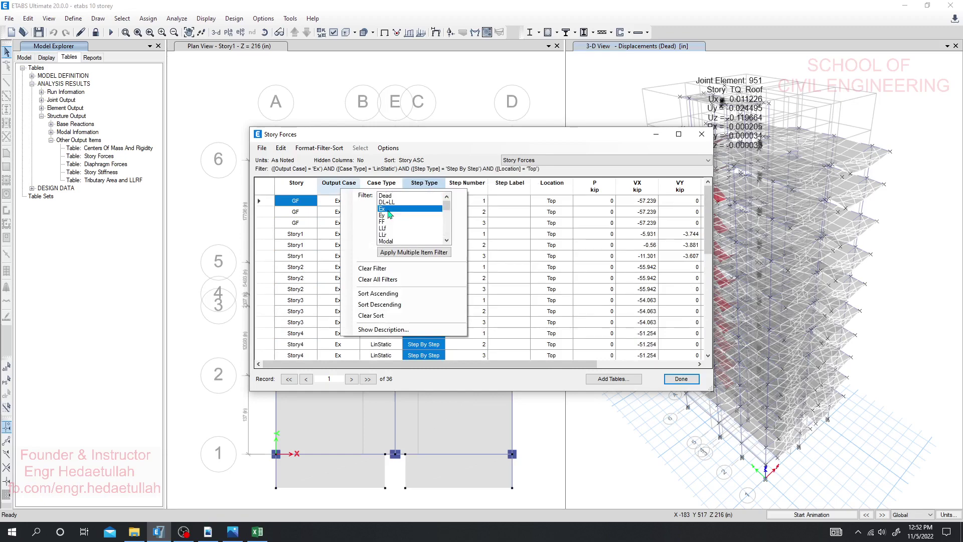
click(549, 144)
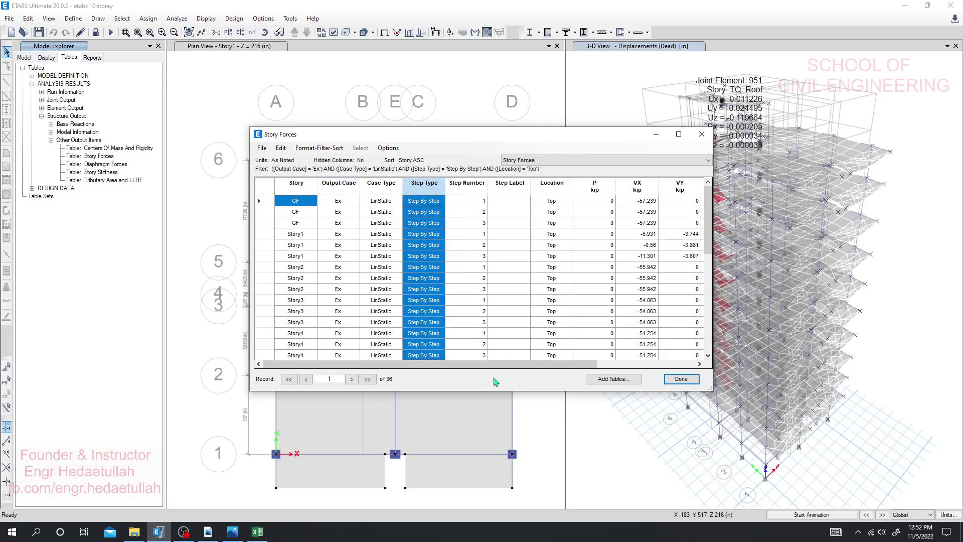
drag(491, 367, 429, 367)
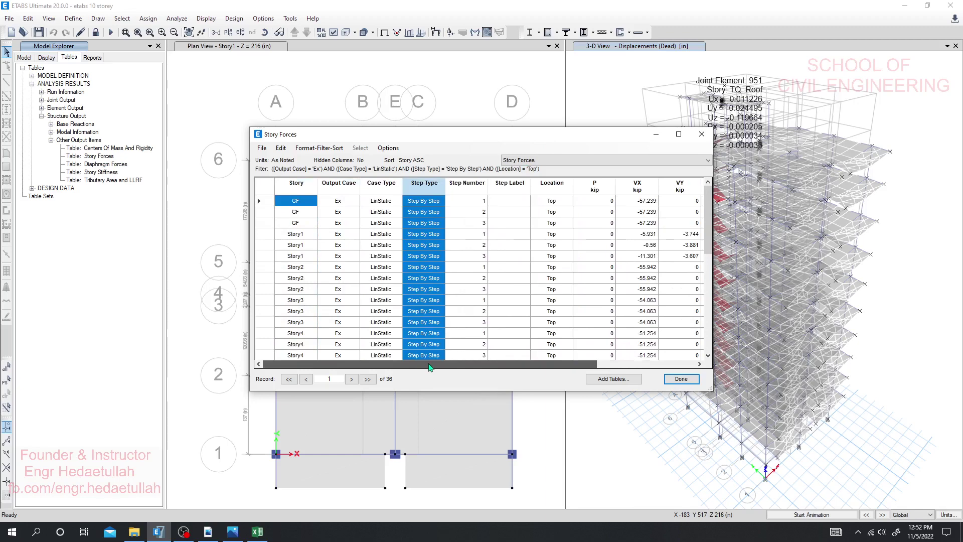
Step: Filter the Step Number column to rows equal to 1, setting both conditions to = 1 joined with AND
click(468, 189)
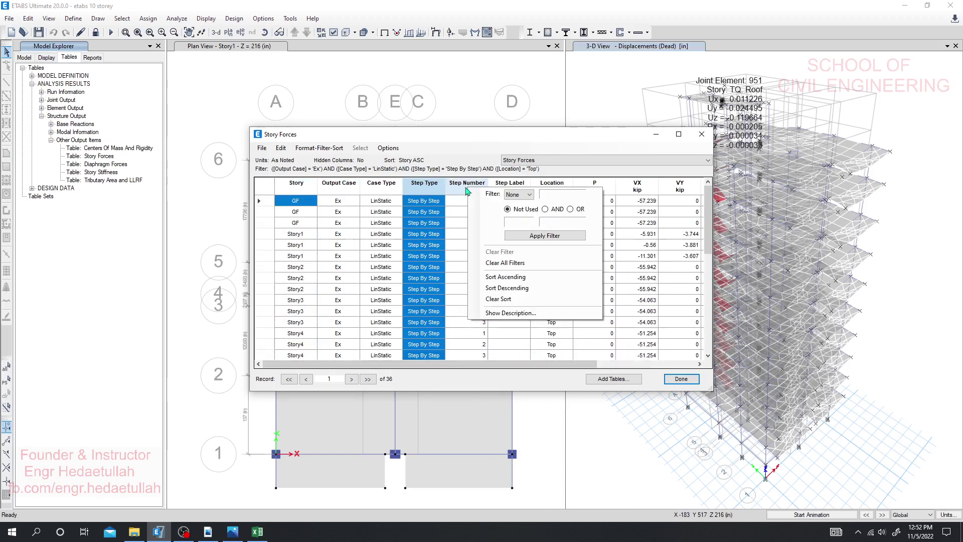
click(545, 209)
click(532, 223)
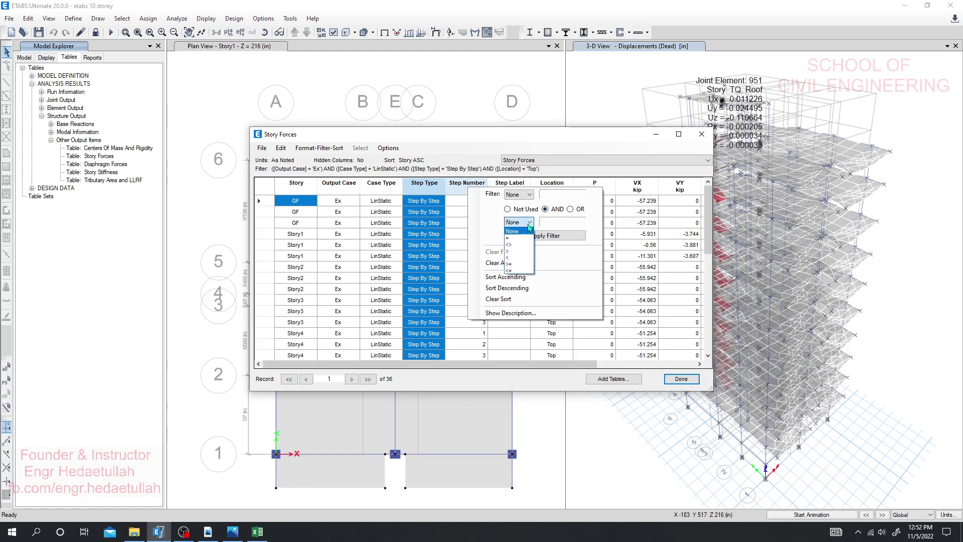
click(517, 238)
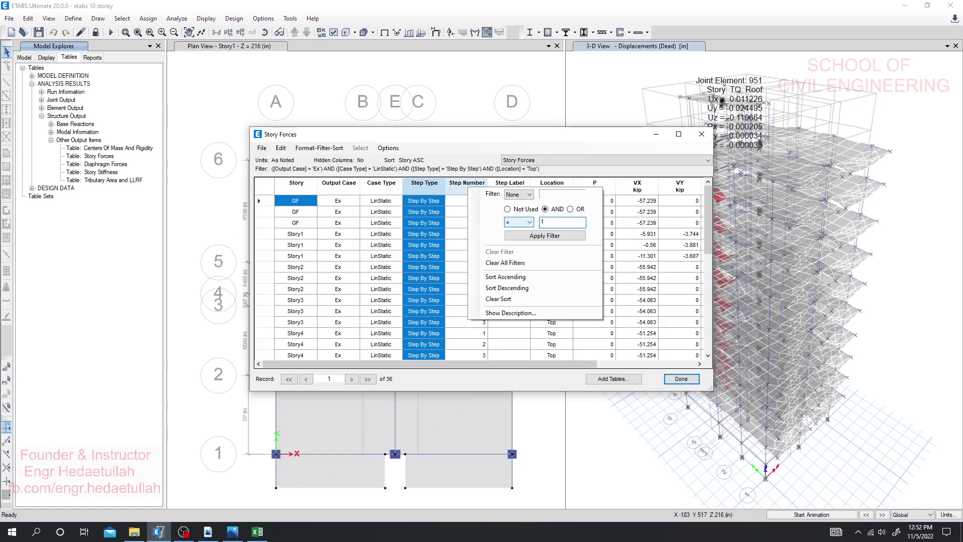
click(543, 238)
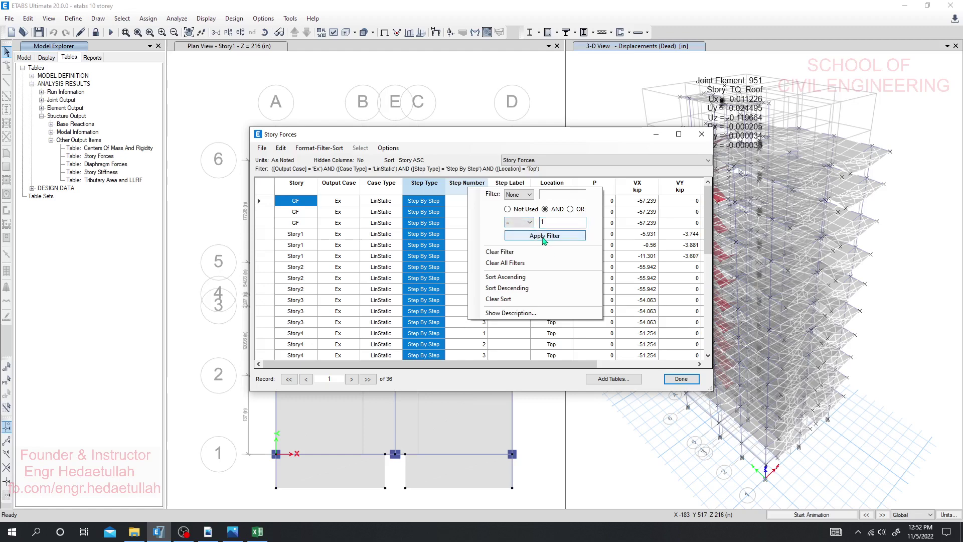
click(524, 195)
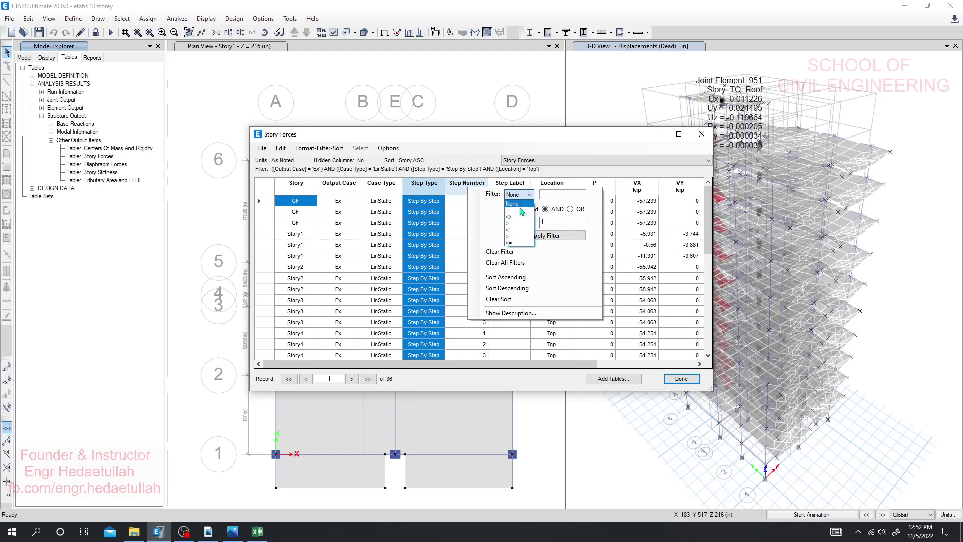
click(521, 211)
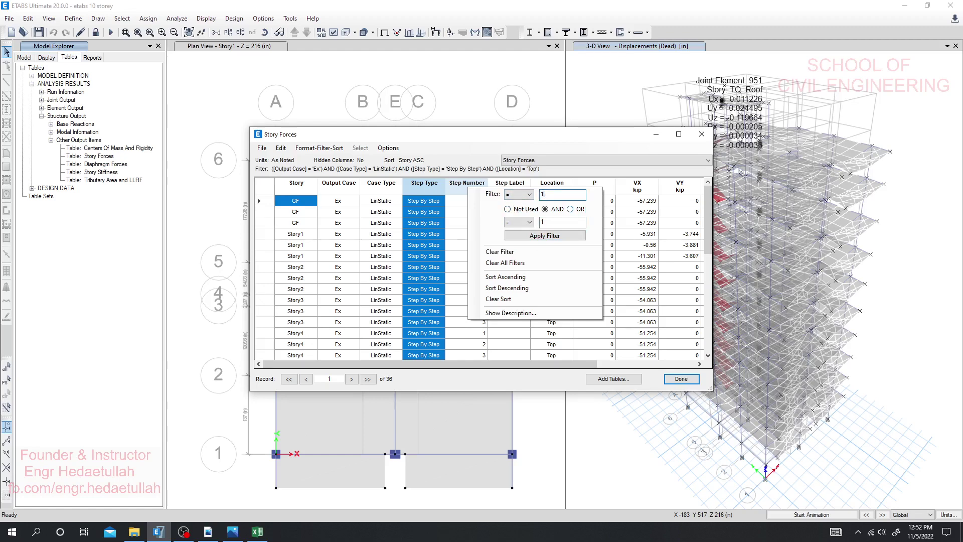
click(542, 195)
text(1)
click(545, 235)
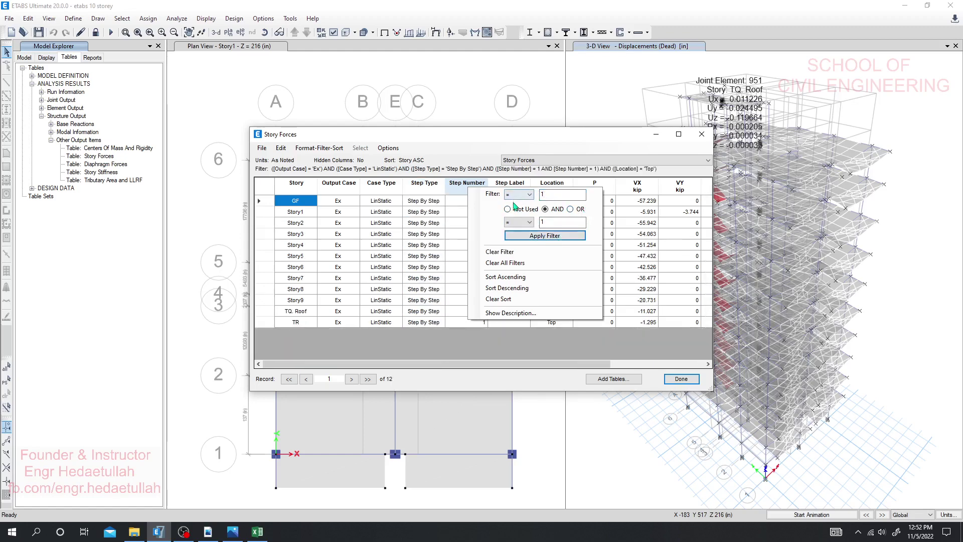
click(470, 348)
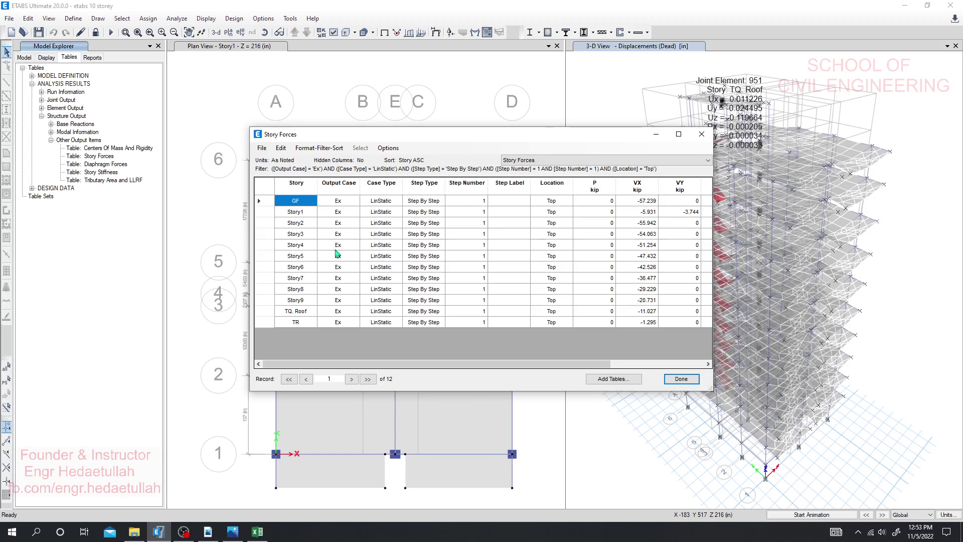
Step: Sort the table by Story in ascending order and copy the Ex VX values of all stories from GF to TR
click(281, 184)
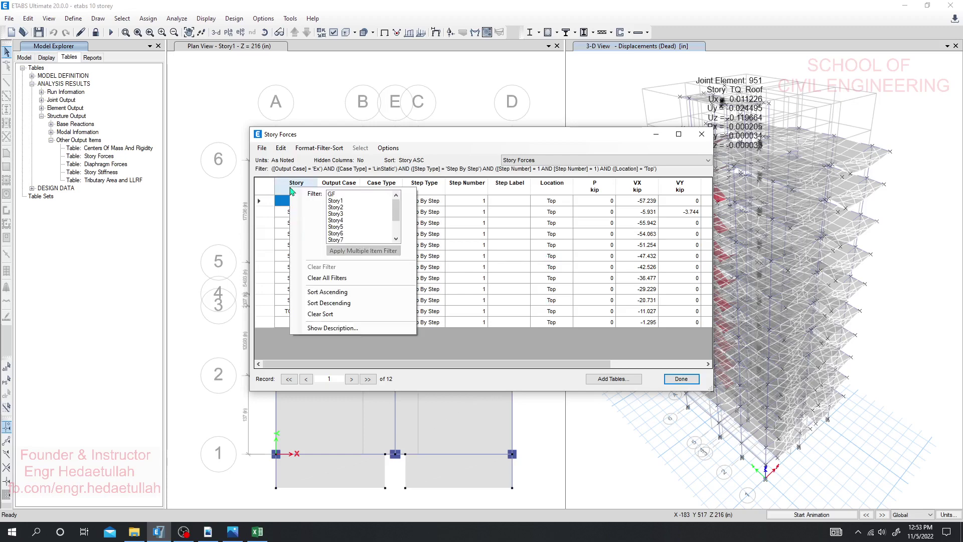
click(329, 292)
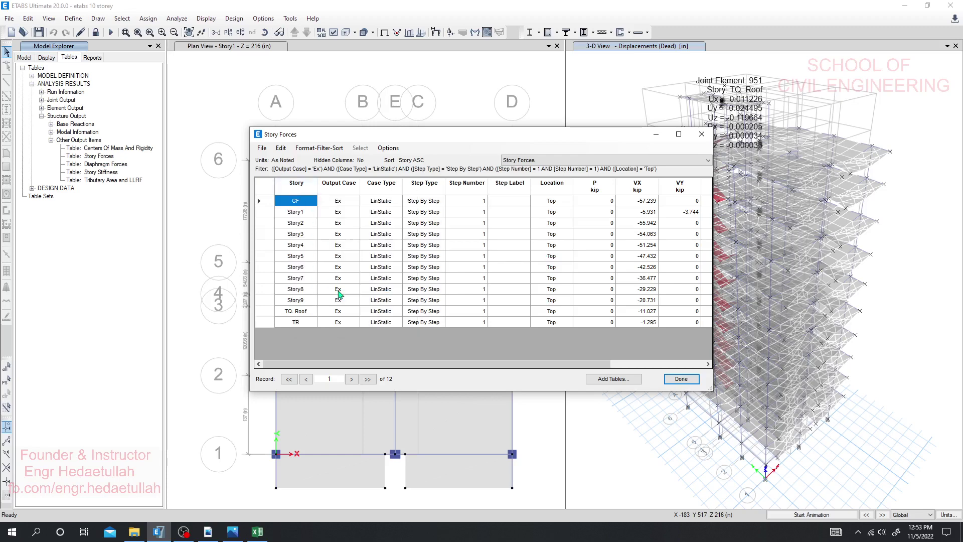
drag(601, 364, 694, 364)
click(524, 201)
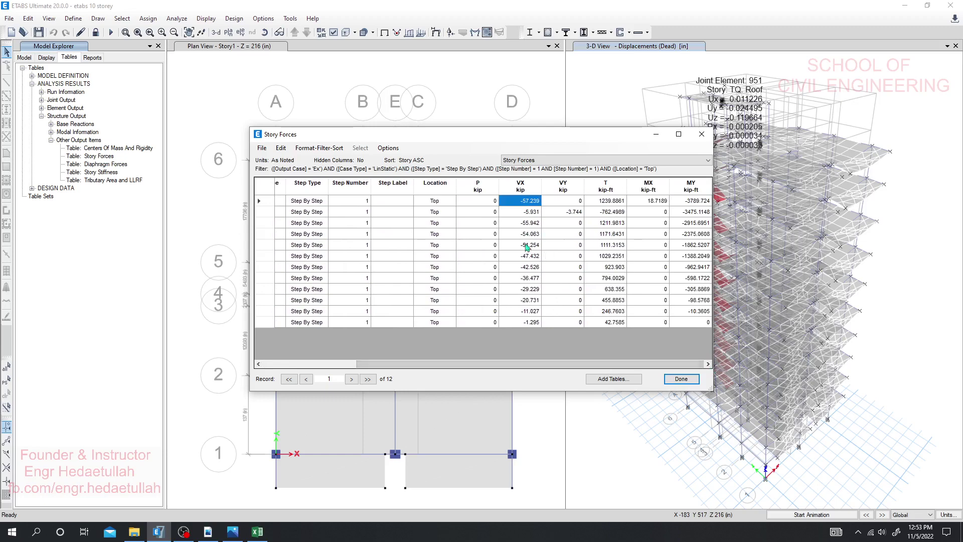
shift+click(533, 323)
key(ctrl+c)
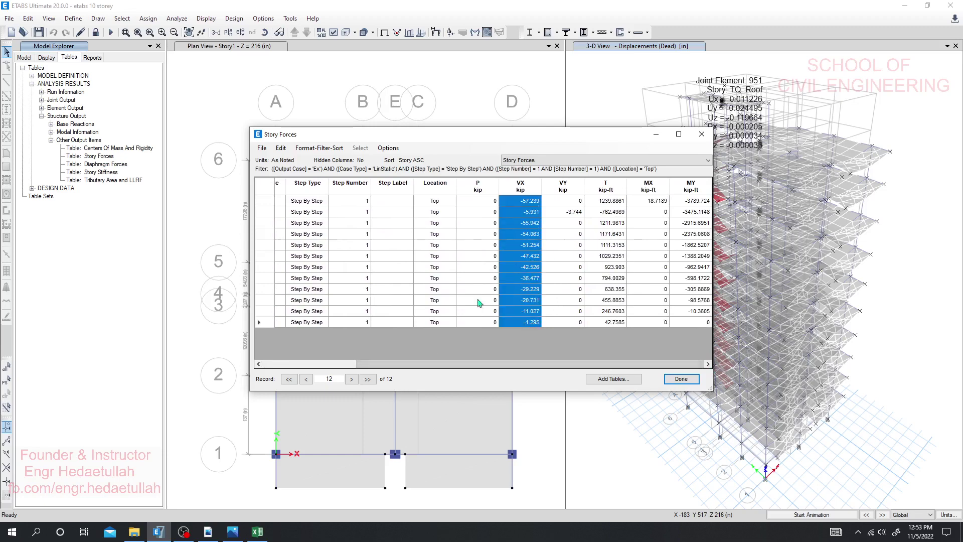
Step: Switch to the Excel sheet and paste the VX values into the story shear column from E13, matching the destination formatting
click(257, 533)
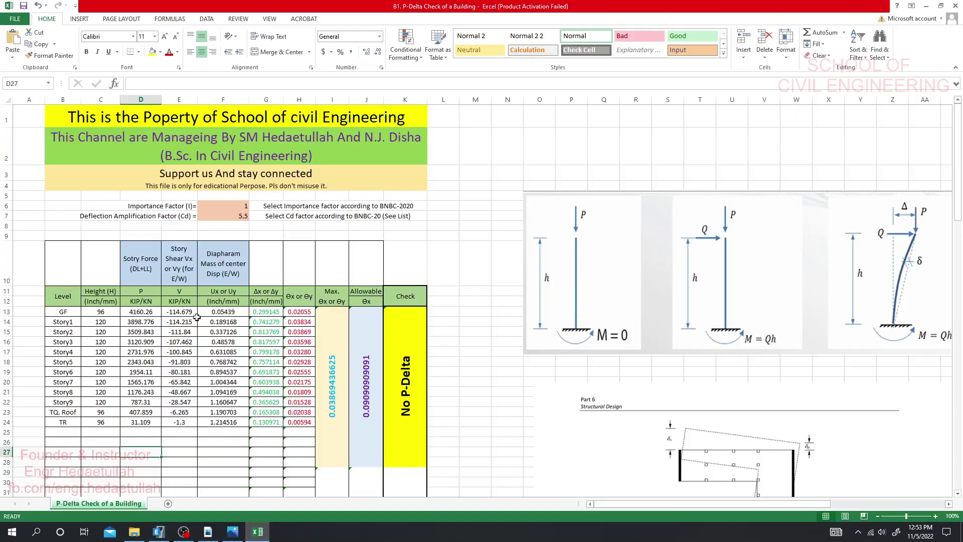
click(181, 312)
right_click(181, 313)
click(216, 356)
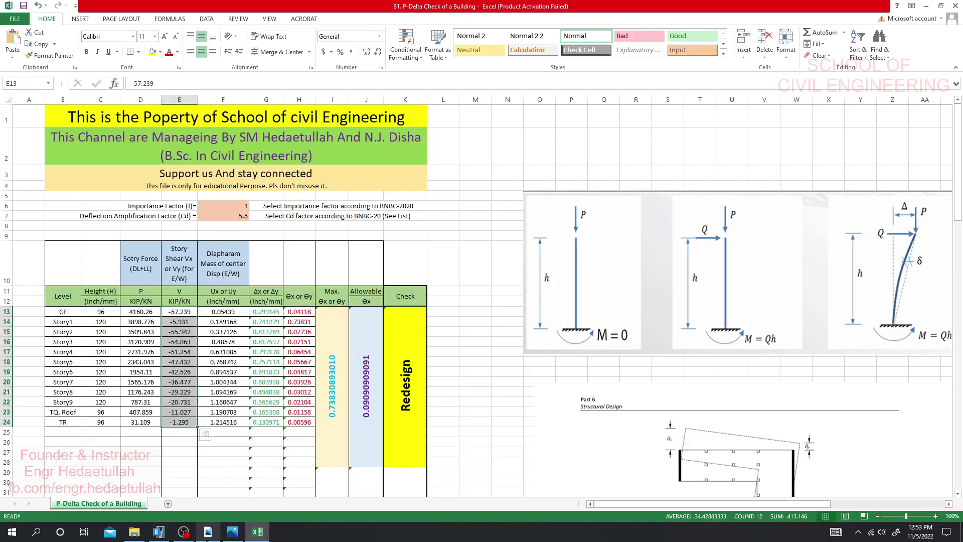
Step: Return to ETABS and close the Story Forces table
click(158, 533)
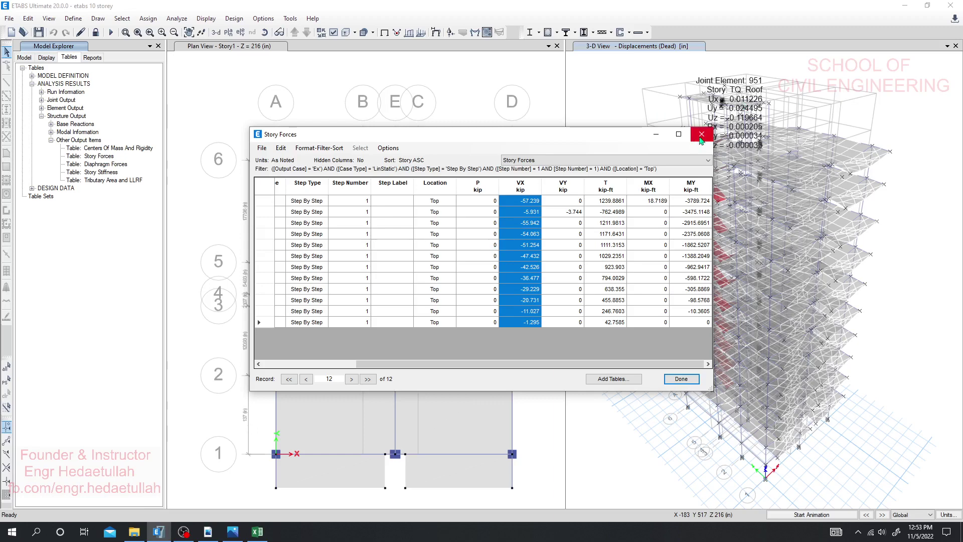
drag(492, 134, 398, 182)
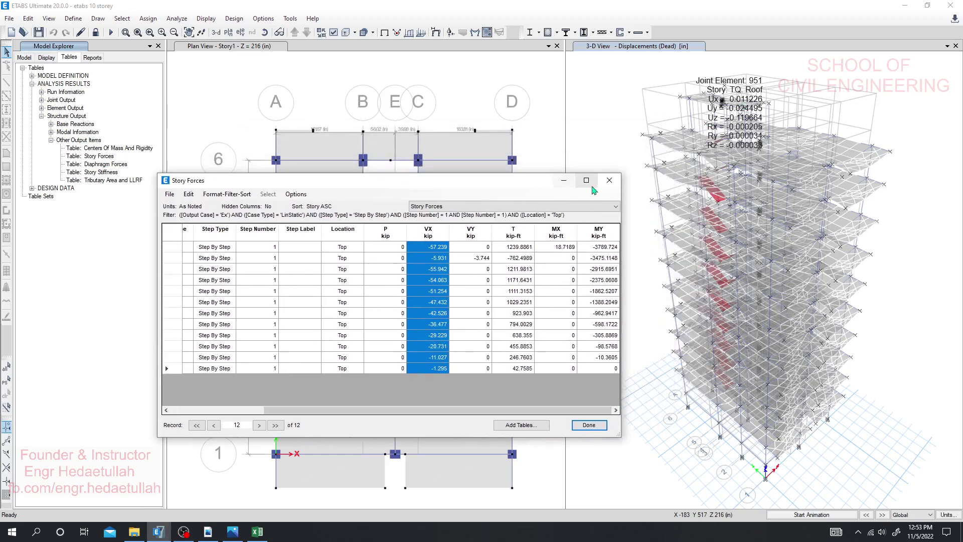
click(609, 180)
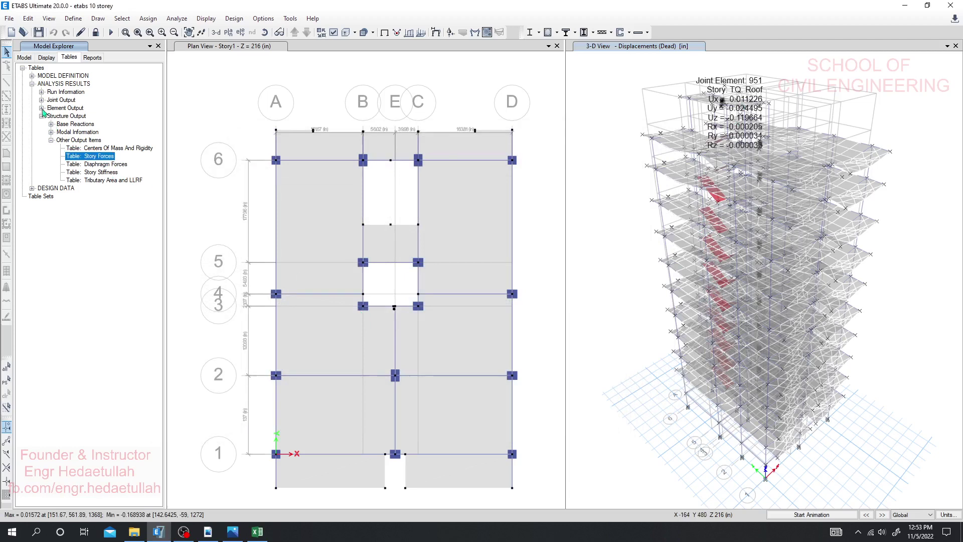
Step: Open the Diaphragm Center Of Mass Displacements table from the joint displacement results
click(41, 109)
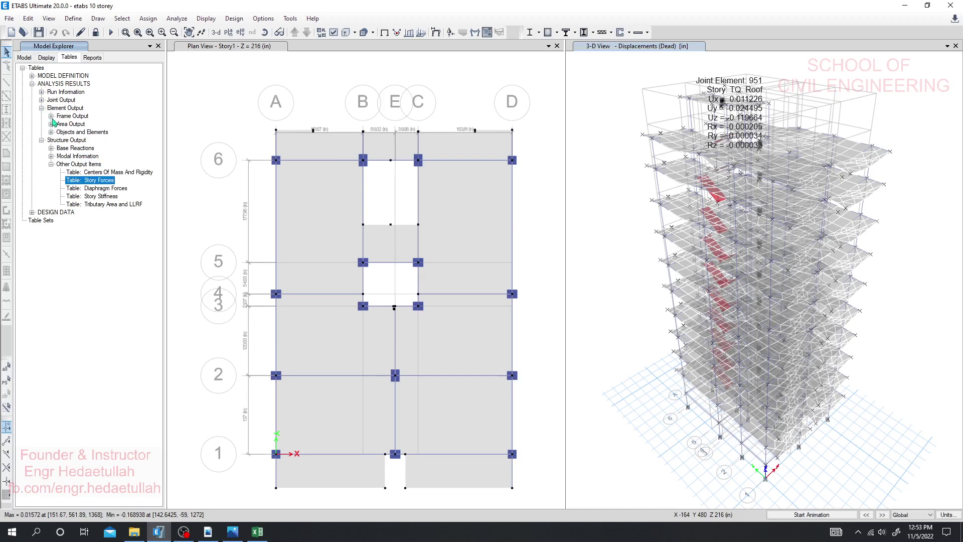
click(51, 116)
click(50, 117)
click(51, 125)
click(51, 124)
click(42, 100)
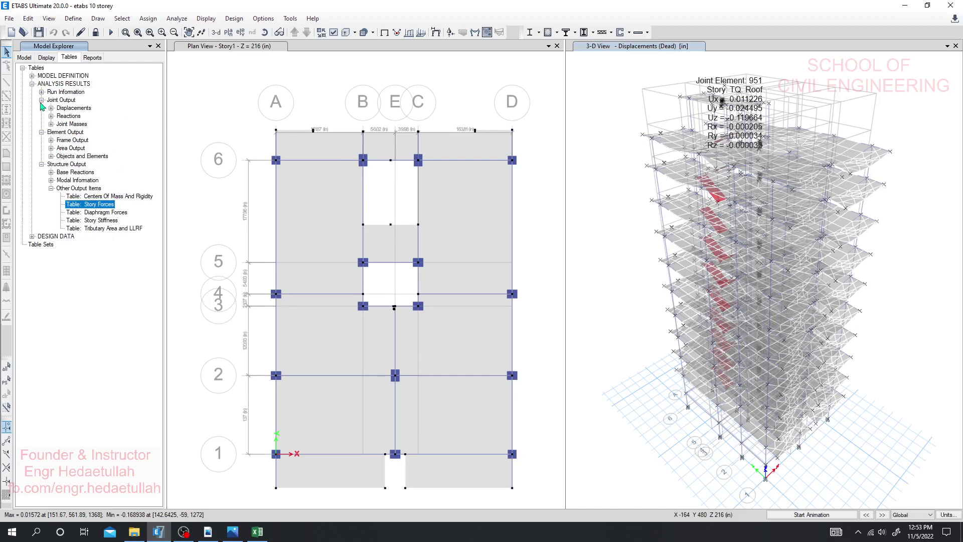
click(51, 109)
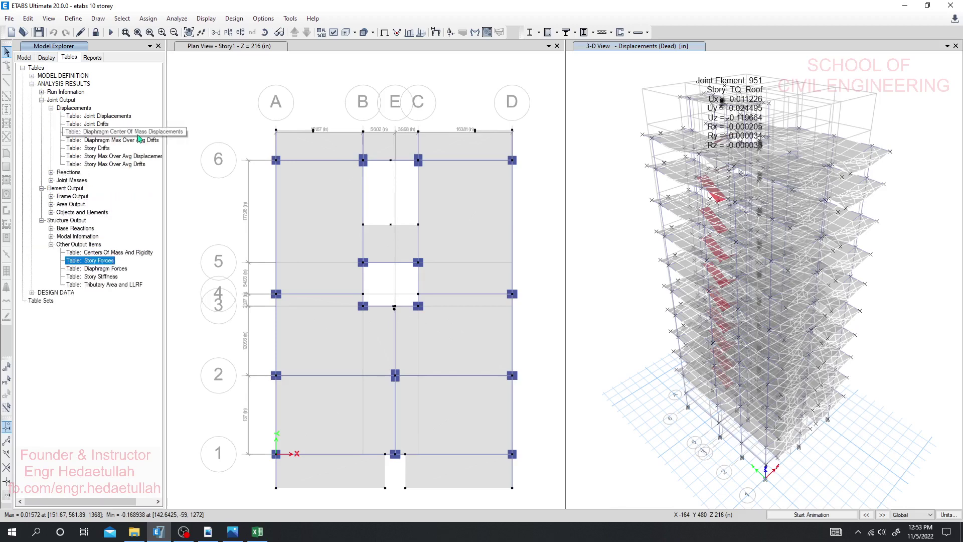
right_click(138, 133)
click(150, 141)
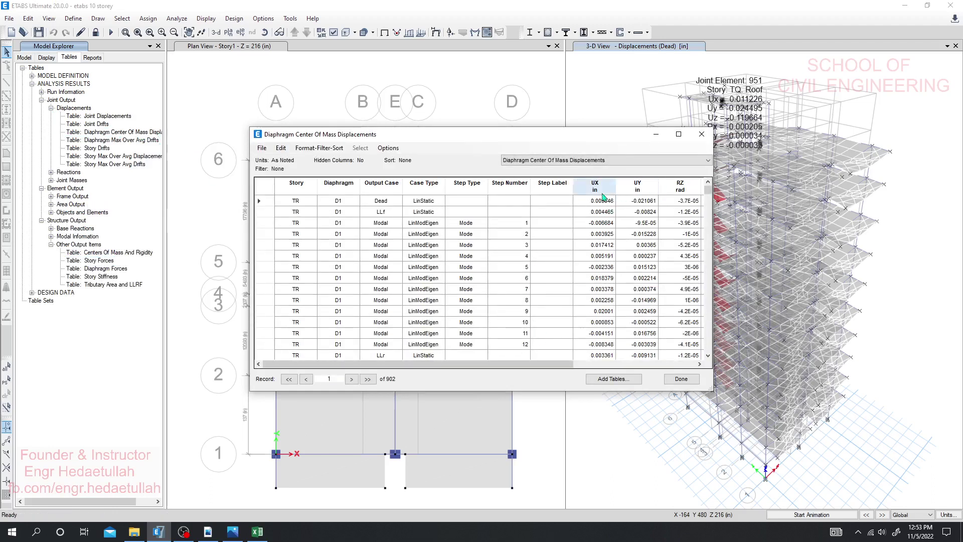
Step: Filter the Output Case column of the displacement table to Ex
click(383, 189)
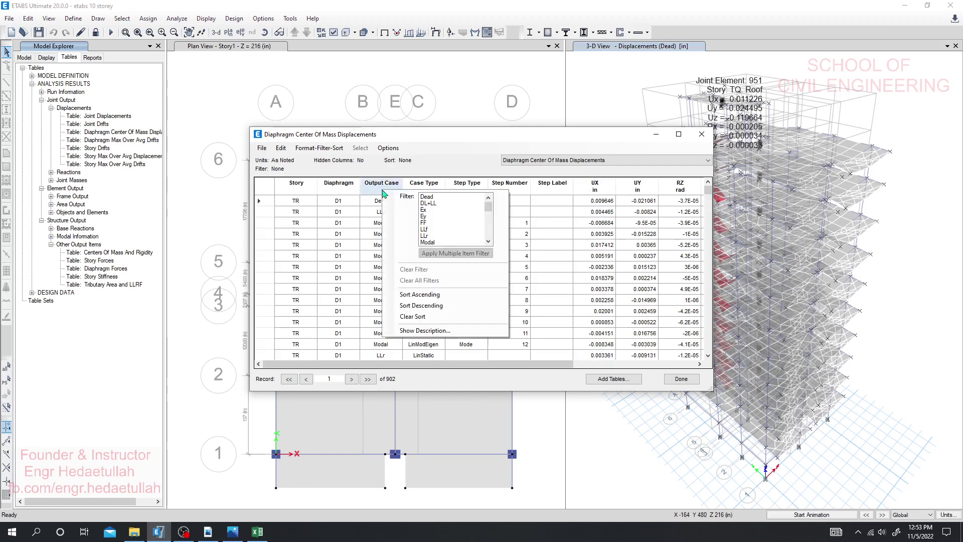
click(428, 211)
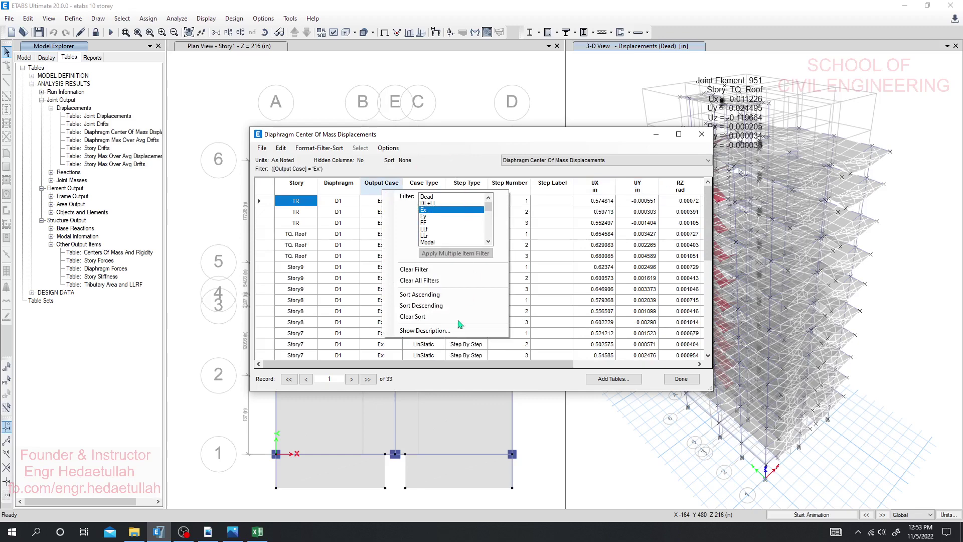
click(536, 259)
click(536, 260)
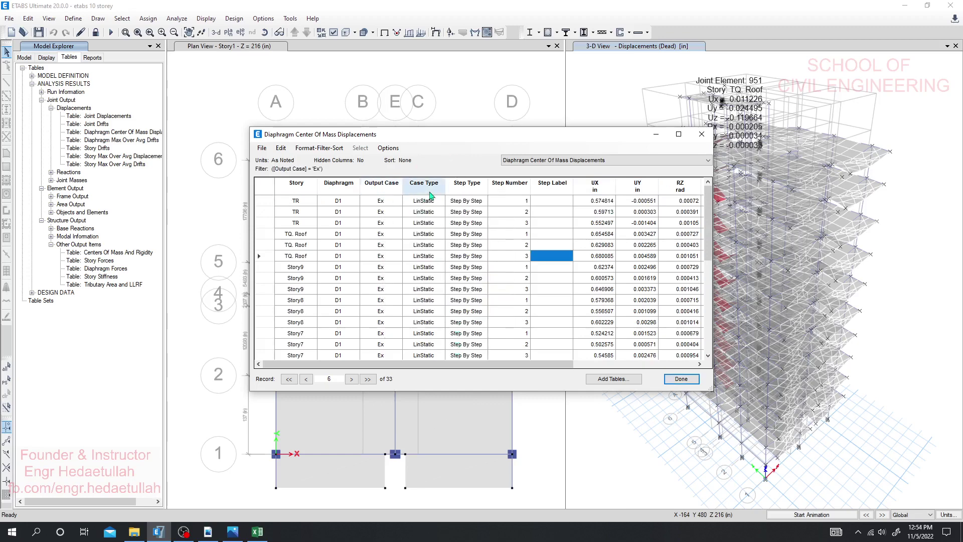
Step: Filter the Step Number column of the displacement table to rows equal to 1
click(505, 192)
click(554, 196)
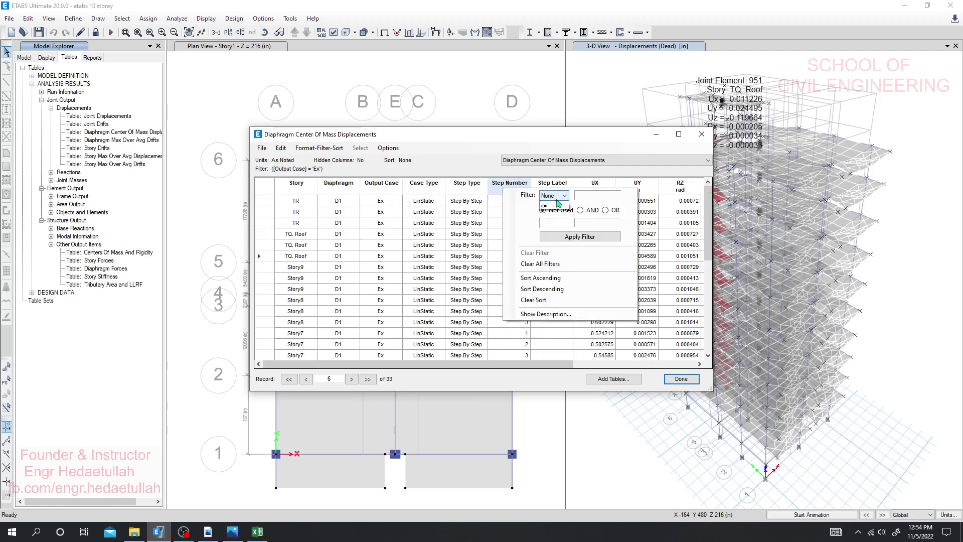
click(553, 201)
text(1)
click(568, 236)
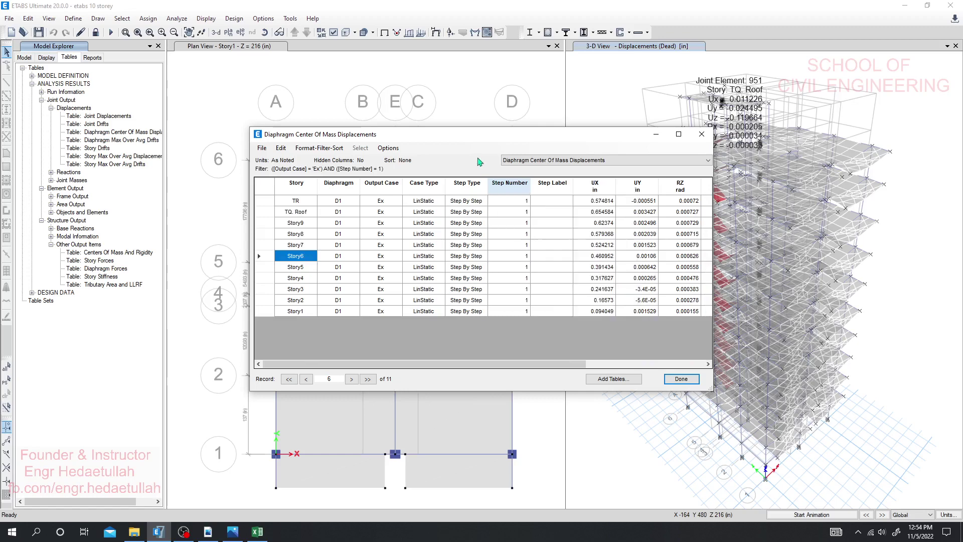
Step: Sort the displacement table by Story in ascending order and copy the UX values from Story1 to TR
click(296, 185)
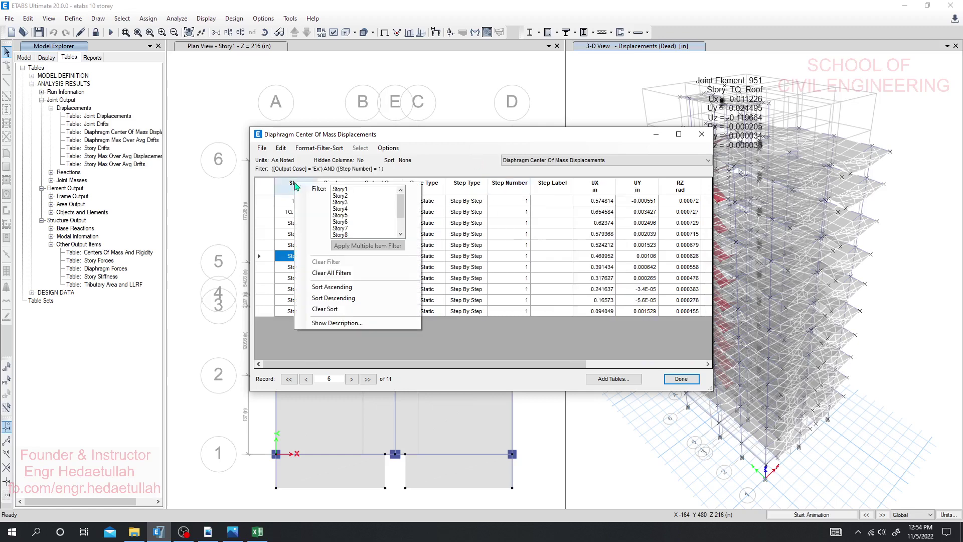
click(338, 289)
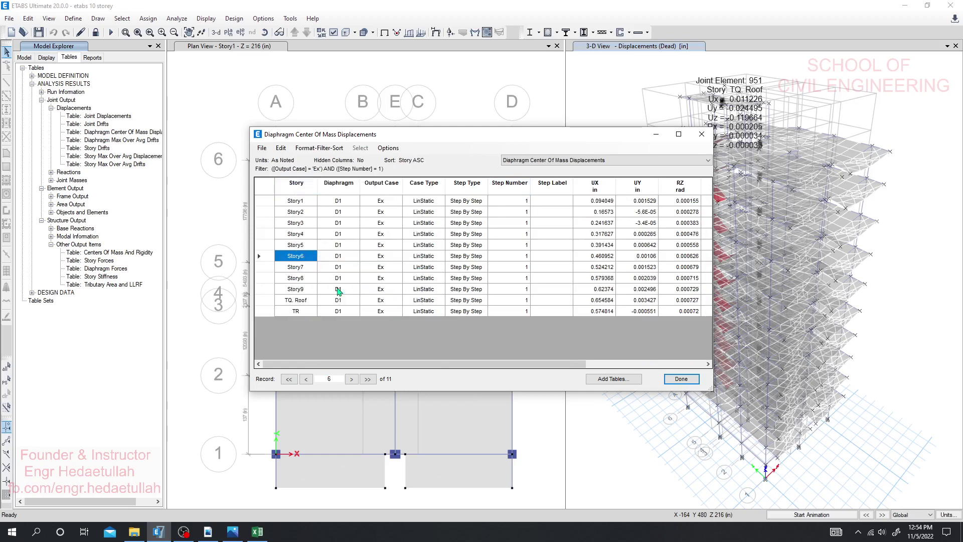
drag(428, 367, 607, 365)
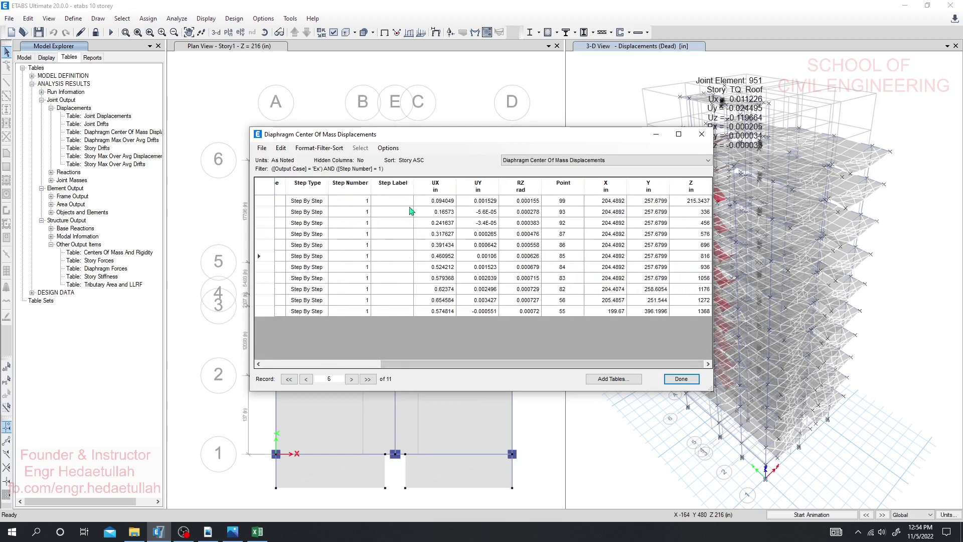
click(442, 201)
shift+click(443, 311)
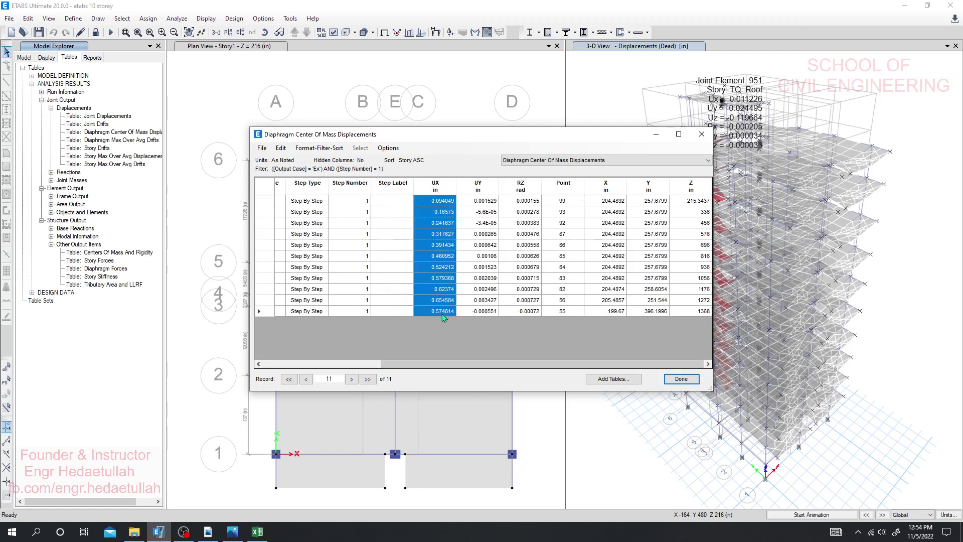
right_click(438, 214)
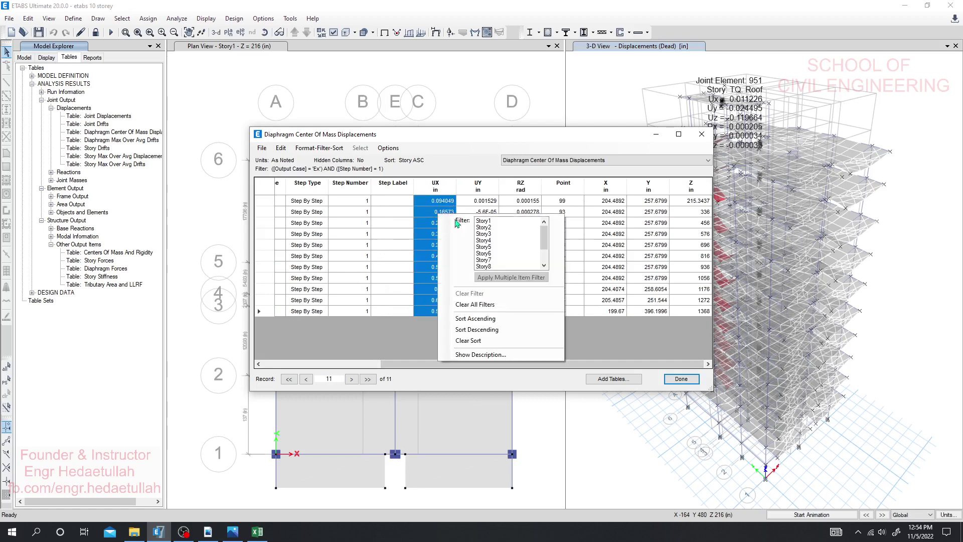
right_click(427, 207)
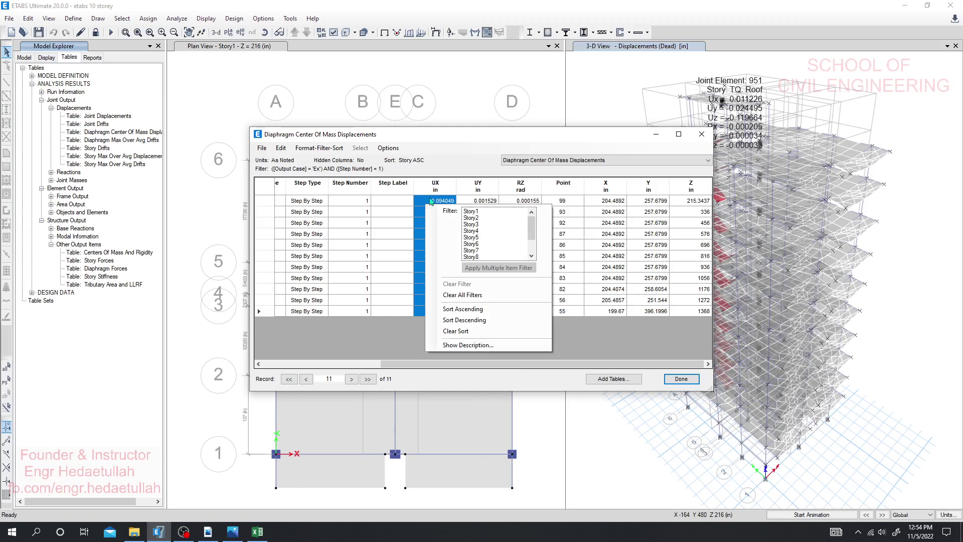
click(440, 183)
click(438, 201)
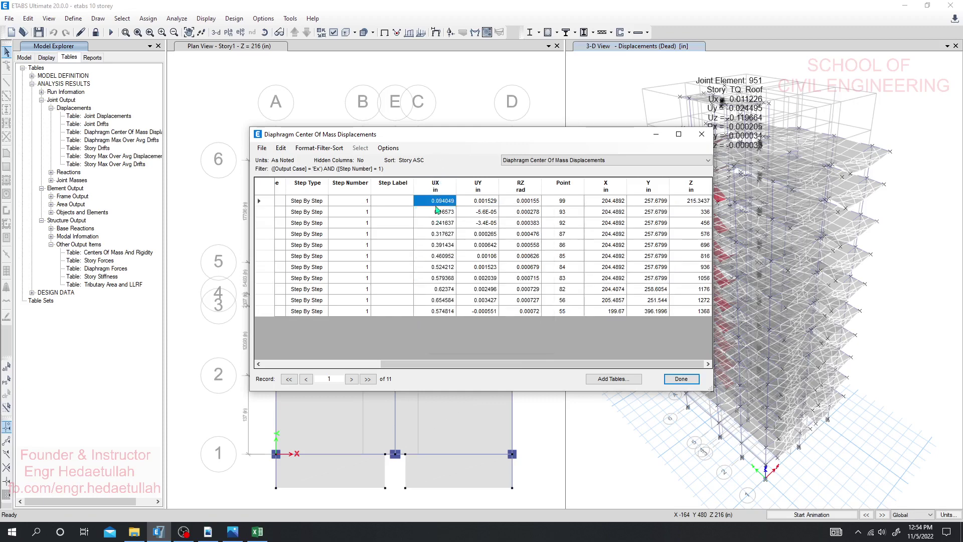
drag(437, 211, 439, 326)
key(ctrl+c)
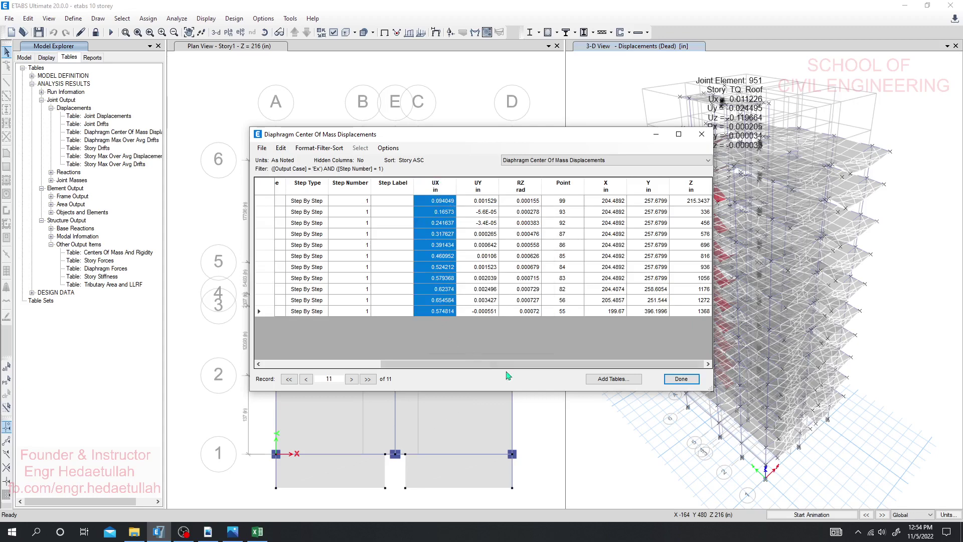
drag(526, 369, 391, 362)
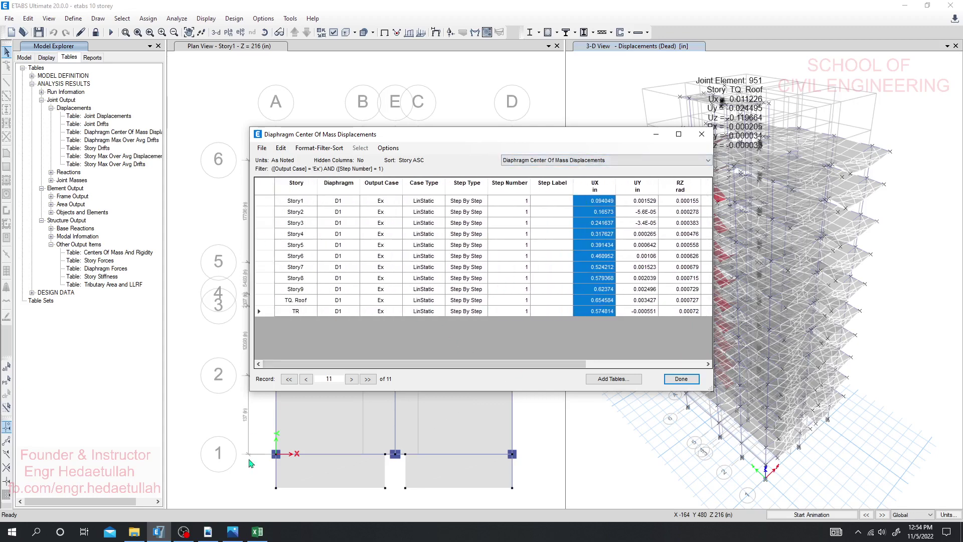
Step: Switch to the Excel sheet and paste the UX values into the displacement column from F13, matching the destination formatting
click(258, 536)
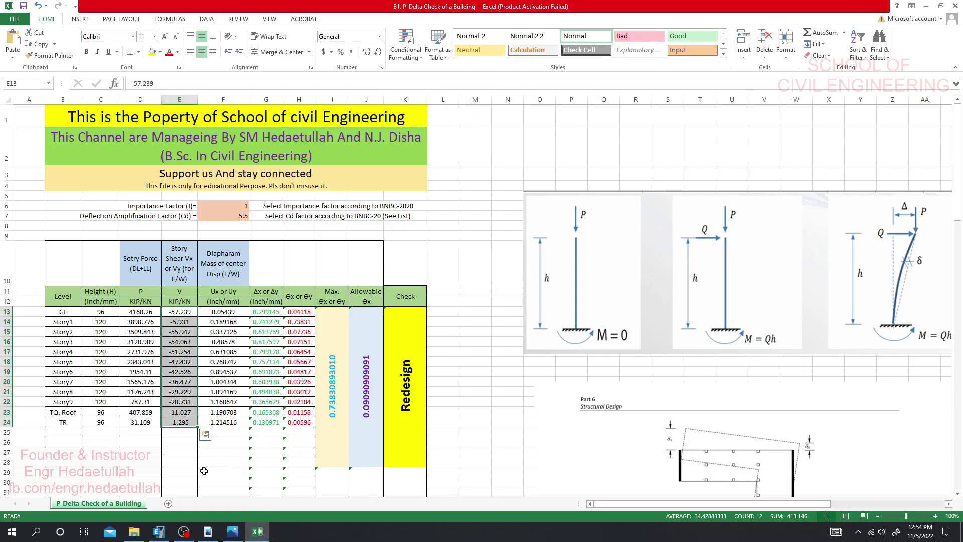
right_click(229, 313)
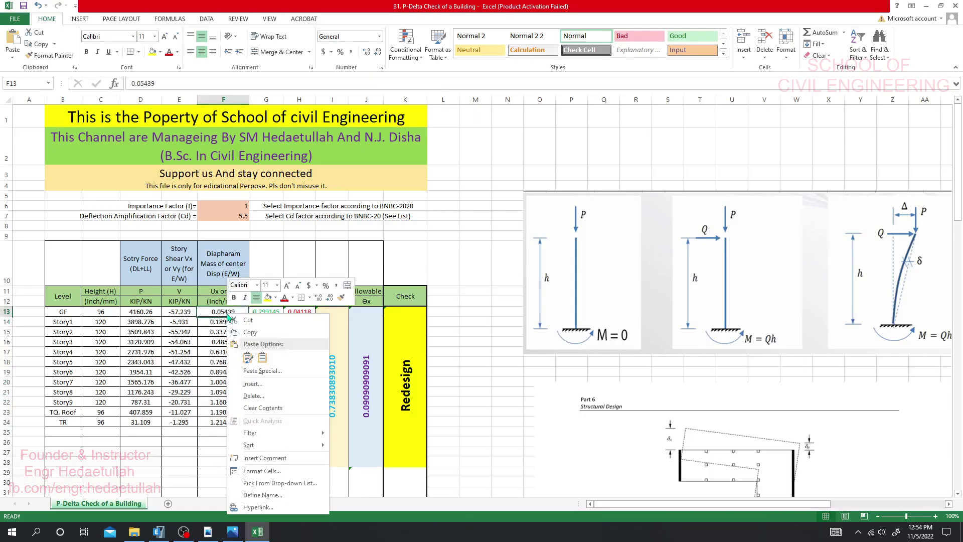
click(261, 358)
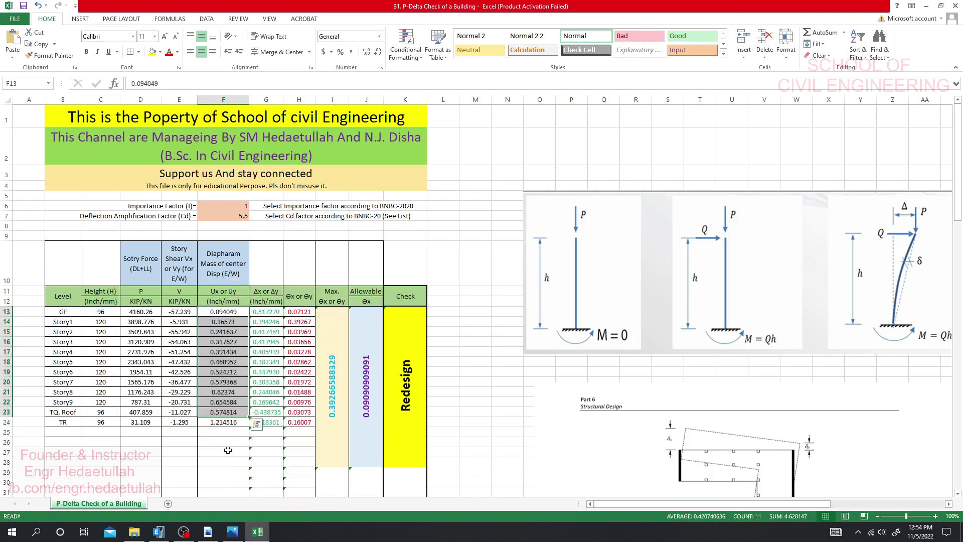
click(229, 451)
click(225, 422)
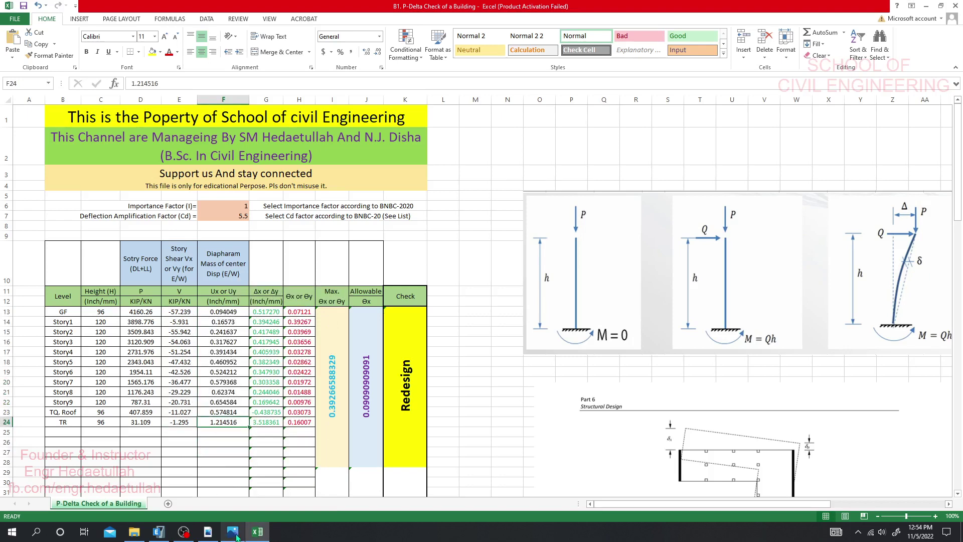
Step: Check the story order in ETABS and paste the UX values again in Excel from F14, aligning them with Story1 to TR
click(160, 534)
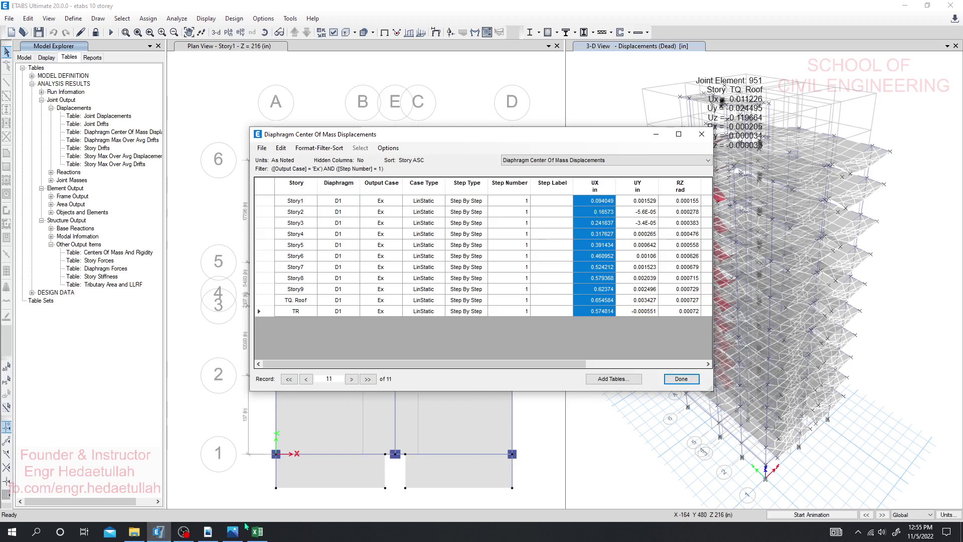
click(257, 531)
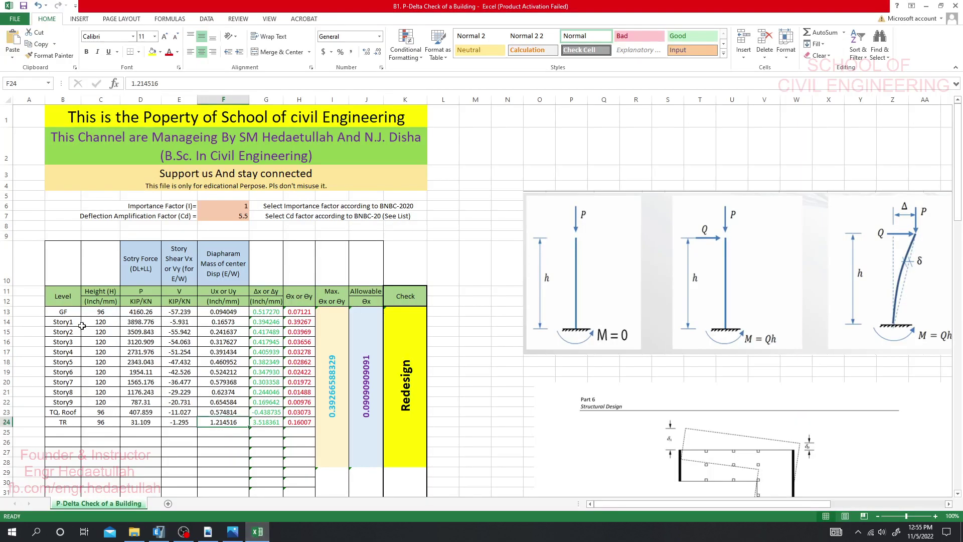
right_click(218, 325)
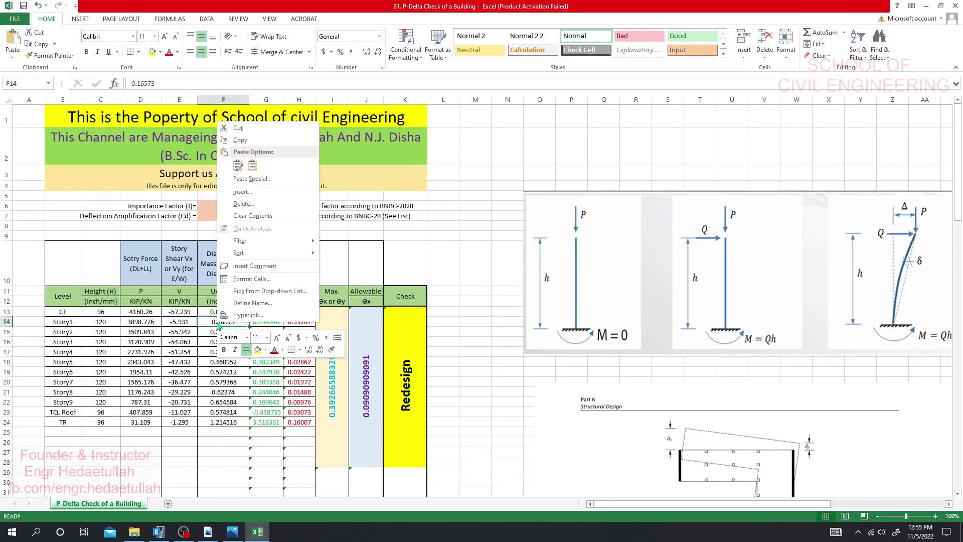
click(252, 165)
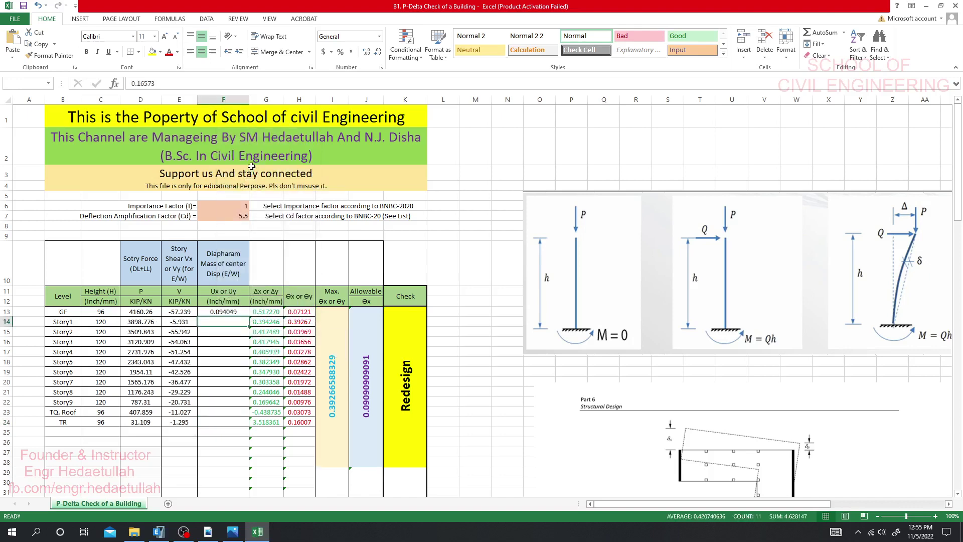
click(224, 453)
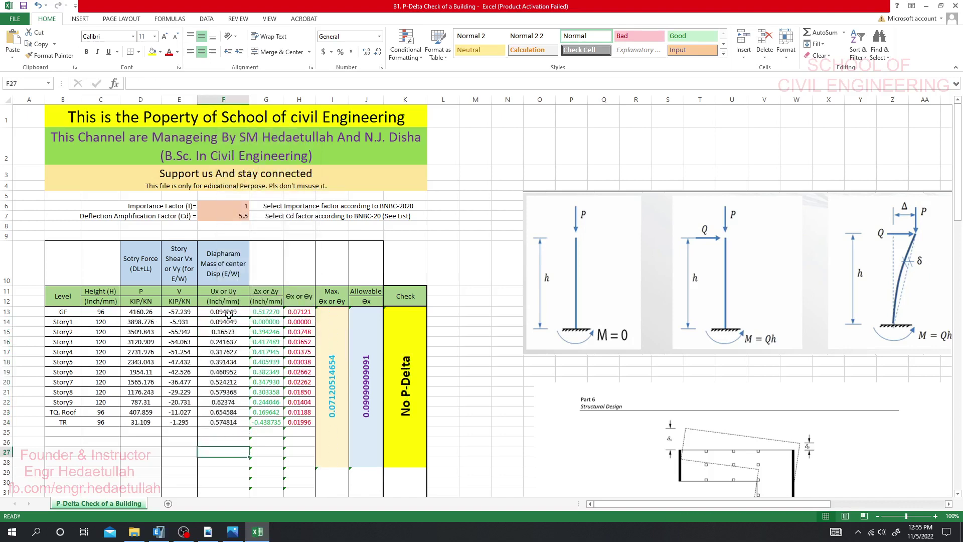
Step: Try a GF displacement of 0 in cell F13 and undo the entry
click(227, 311)
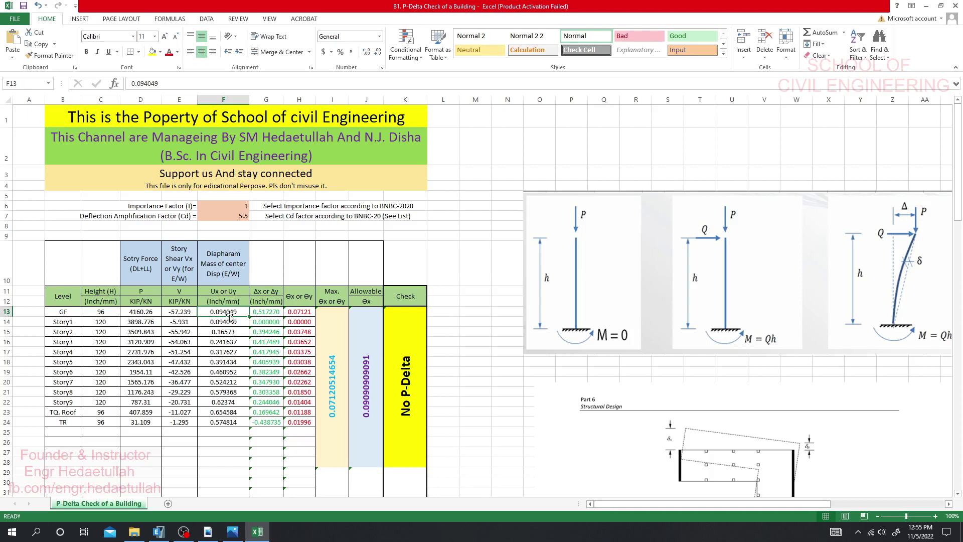
text(0)
key(Return)
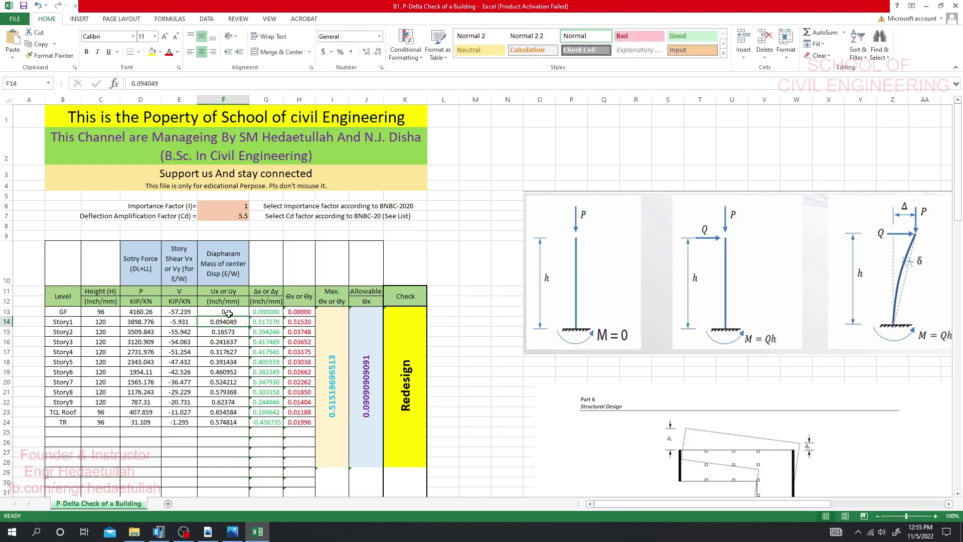
click(228, 312)
key(ctrl+z)
click(239, 460)
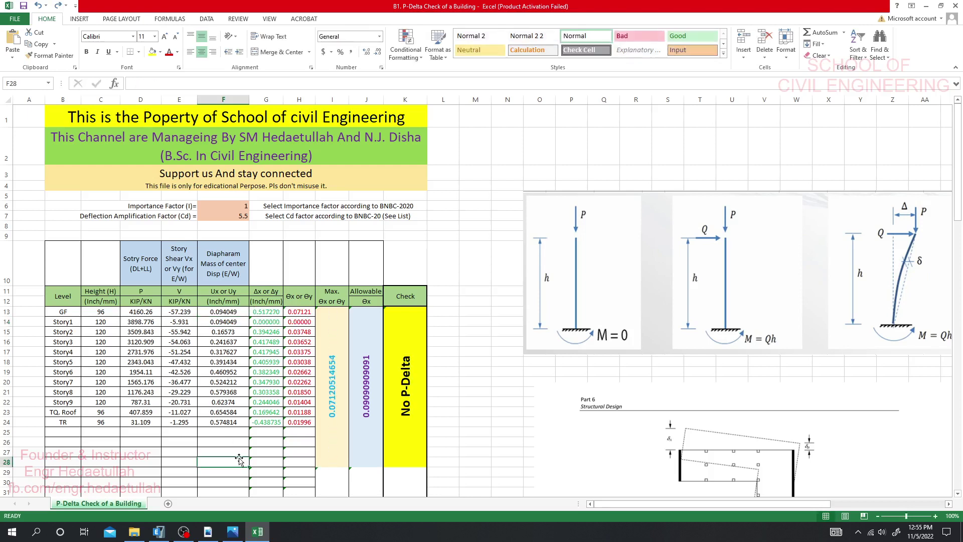
Step: Redo the zero entry, set the GF displacement in F13 back to 0.094049 and save the workbook
click(56, 6)
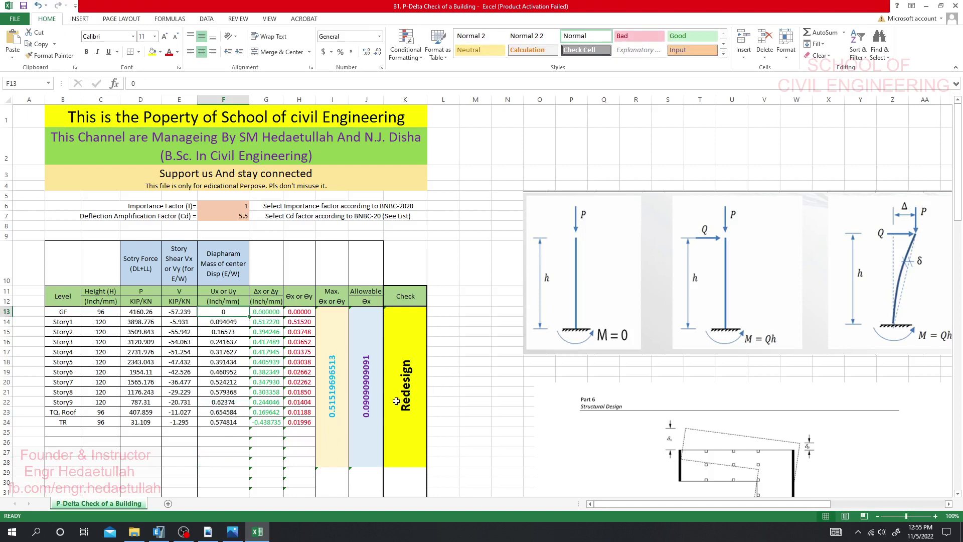
click(226, 319)
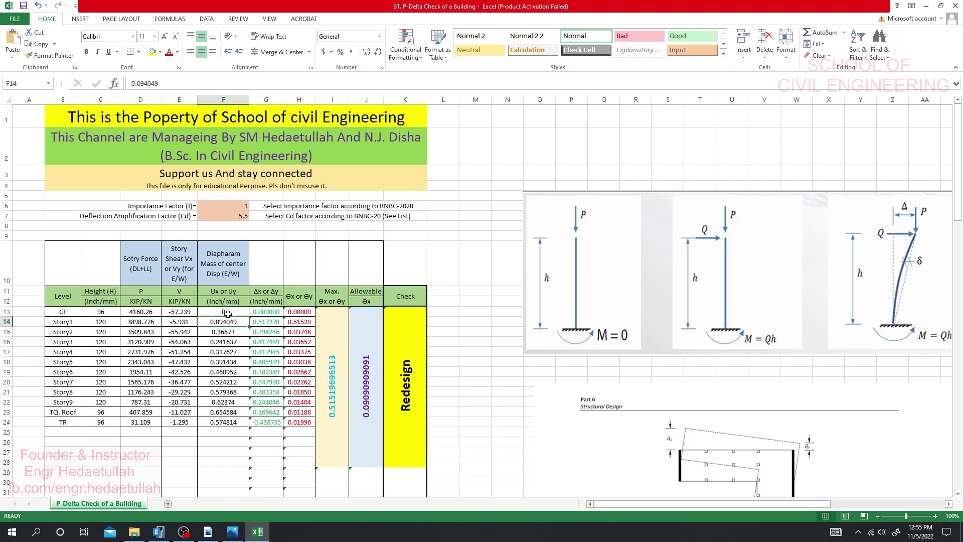
click(228, 314)
text(0.094049)
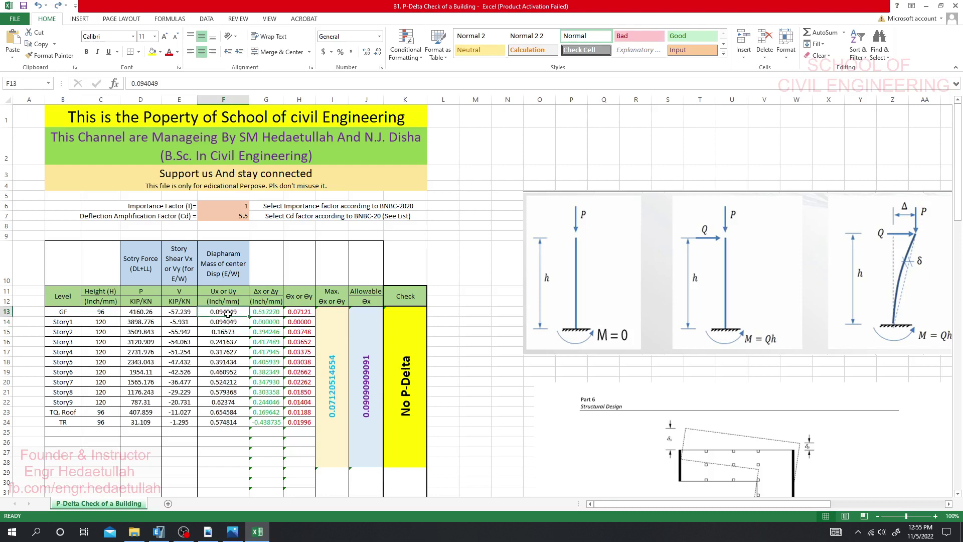
click(230, 468)
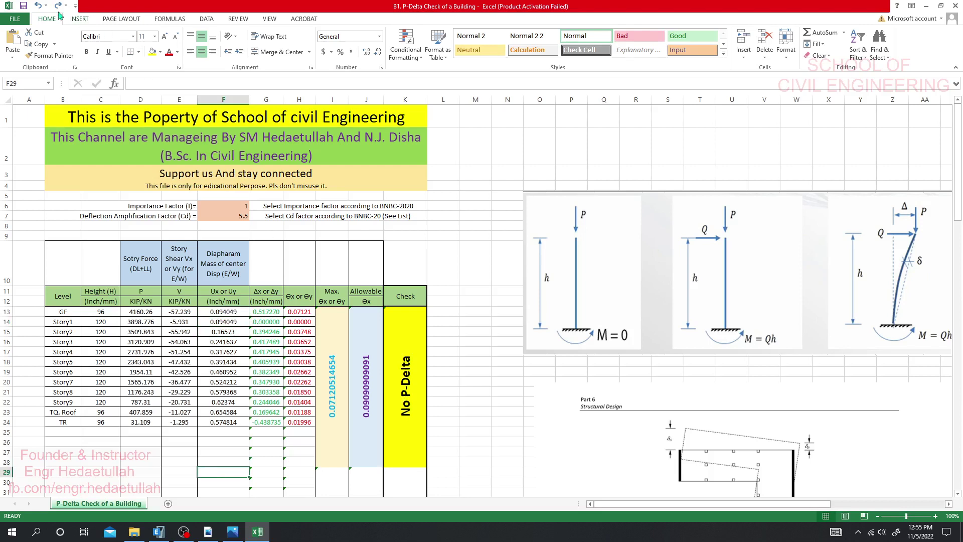
click(23, 7)
Step: Switch to ETABS and examine the automation methods in the Preset P-Delta Options, closing the dialog without changes
click(158, 531)
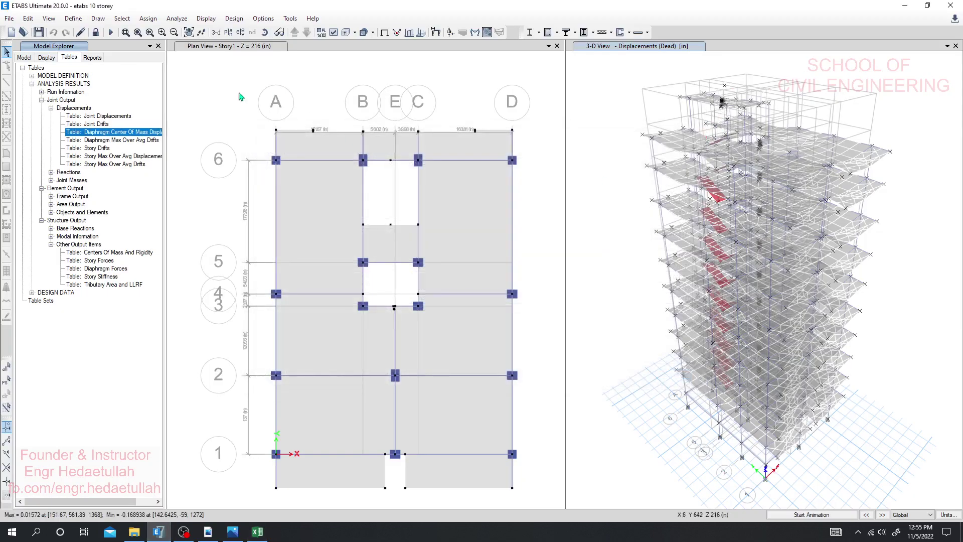
click(72, 19)
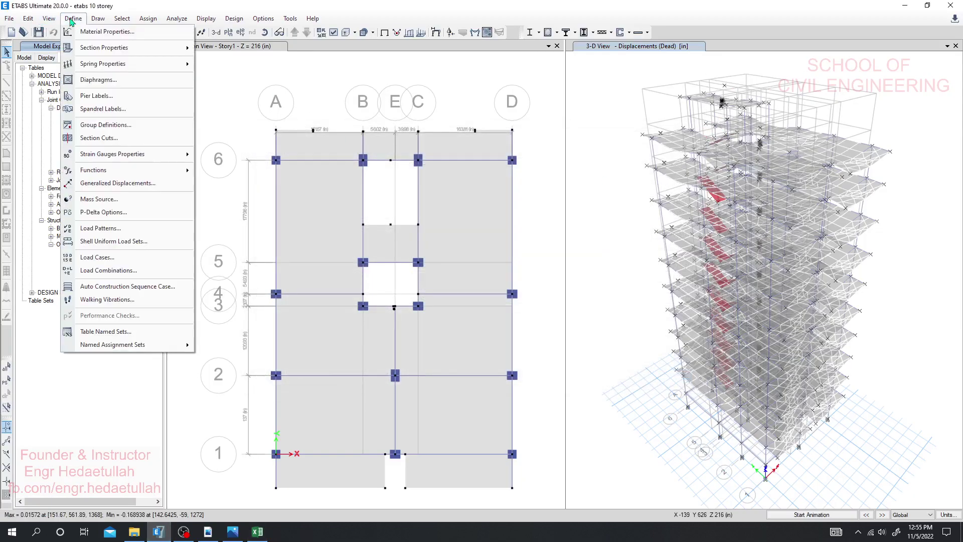
click(111, 215)
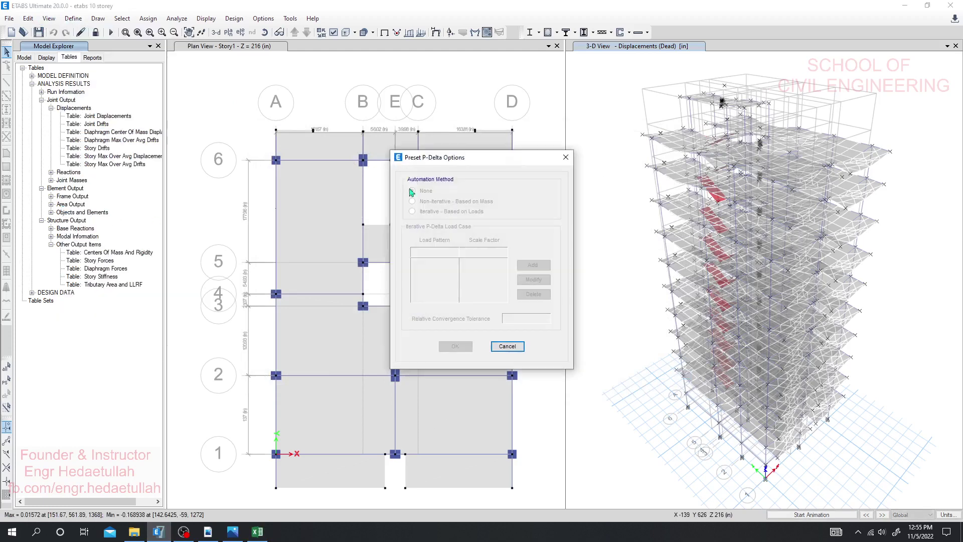
drag(491, 157, 317, 164)
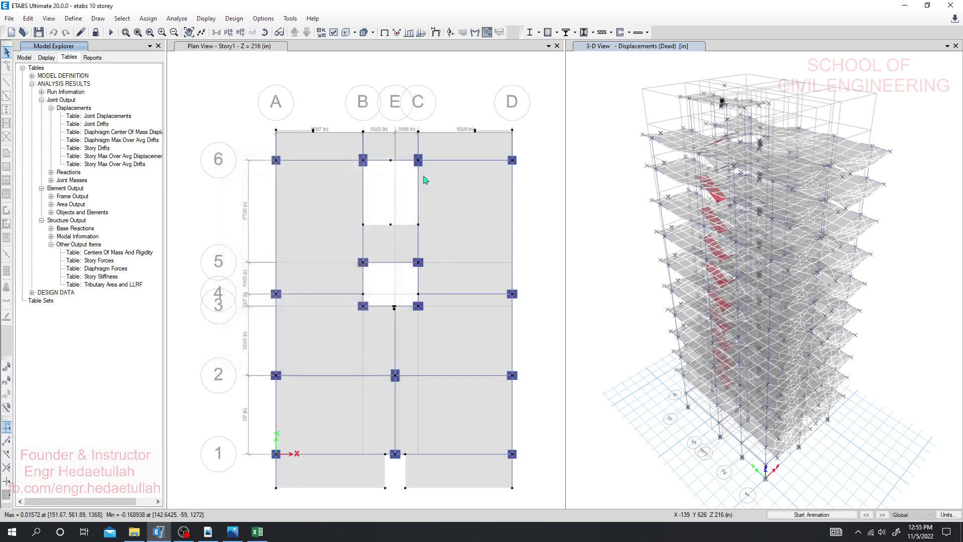
click(397, 160)
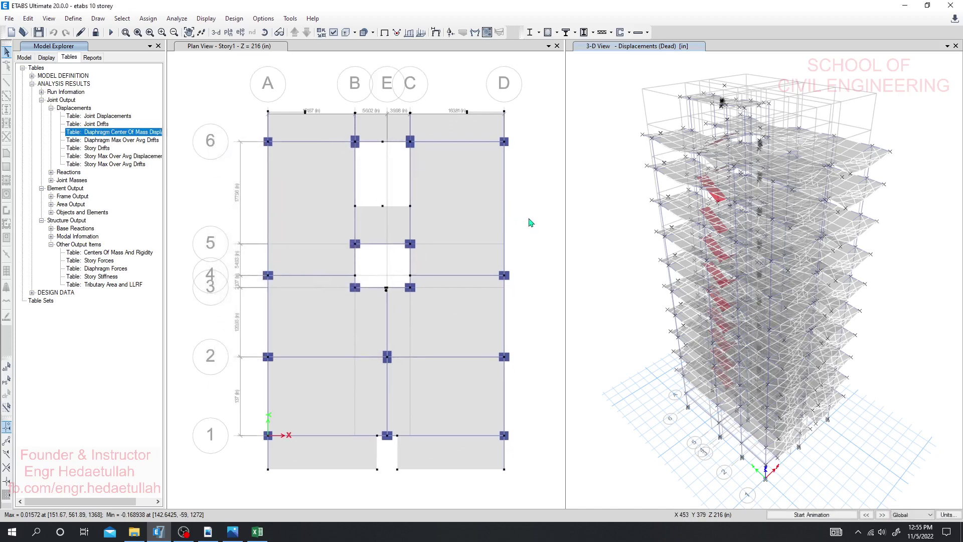